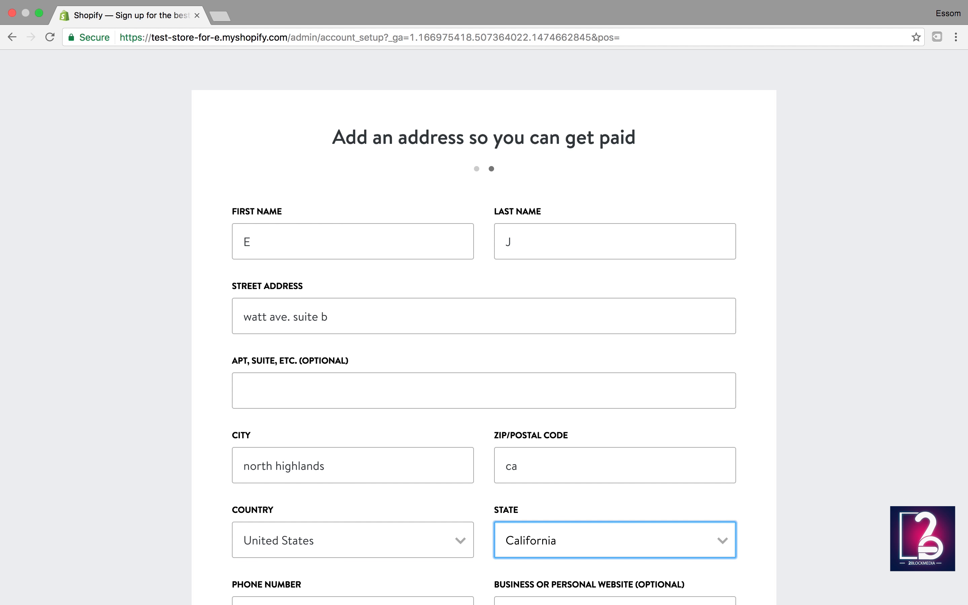
Step: Fill the address form's Phone Number field with a ten-digit placeholder number
scroll(400, 264, "down", 5)
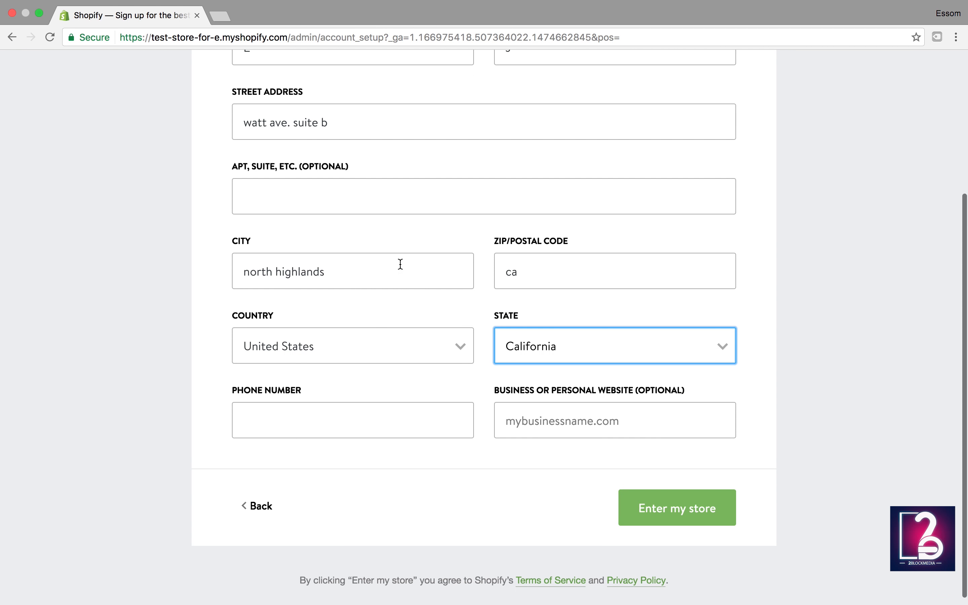
left_click(341, 430)
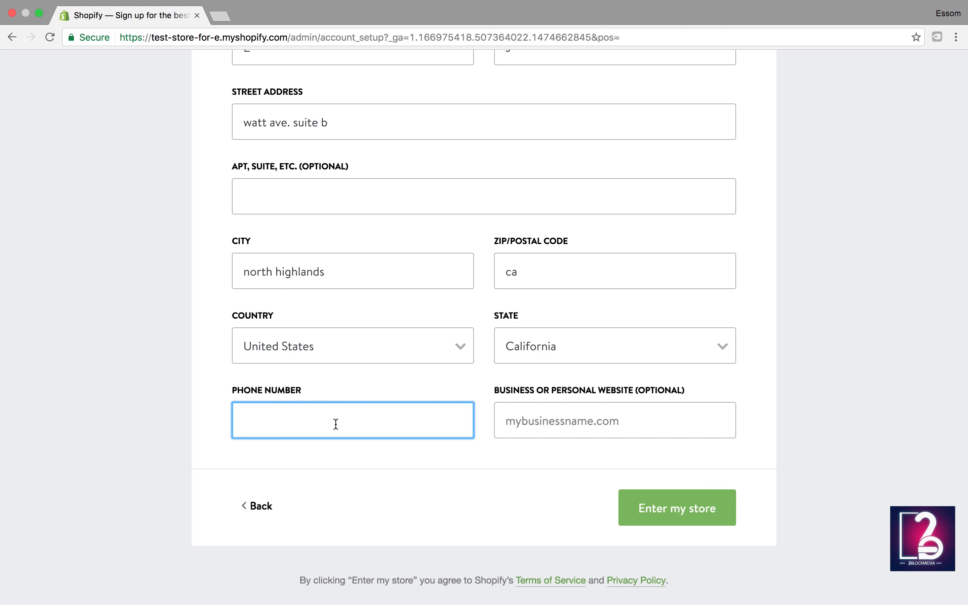
type("00000")
key("BackSpace")
key("BackSpace")
key("BackSpace")
key("BackSpace")
key("BackSpace")
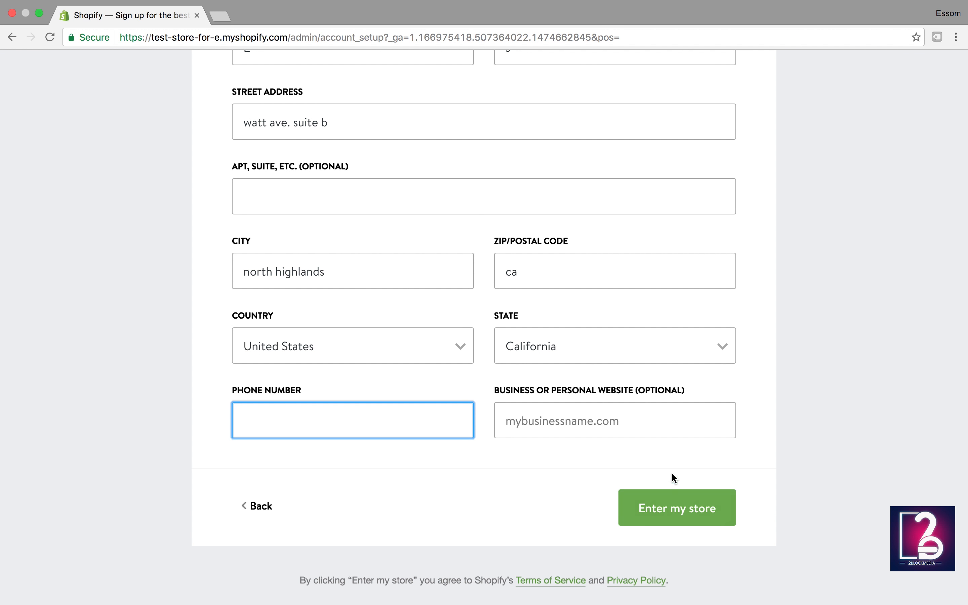
left_click(671, 507)
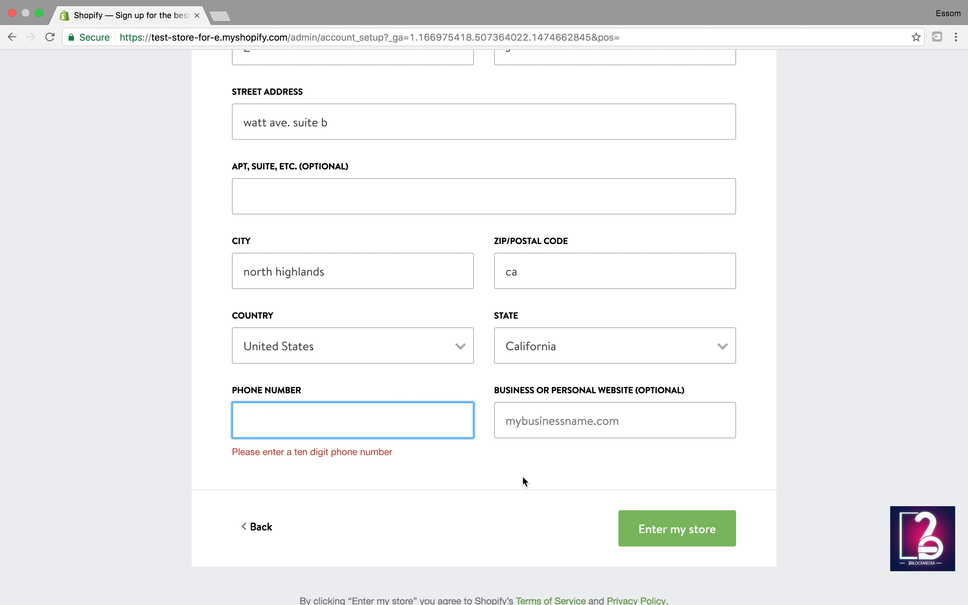
left_click(391, 409)
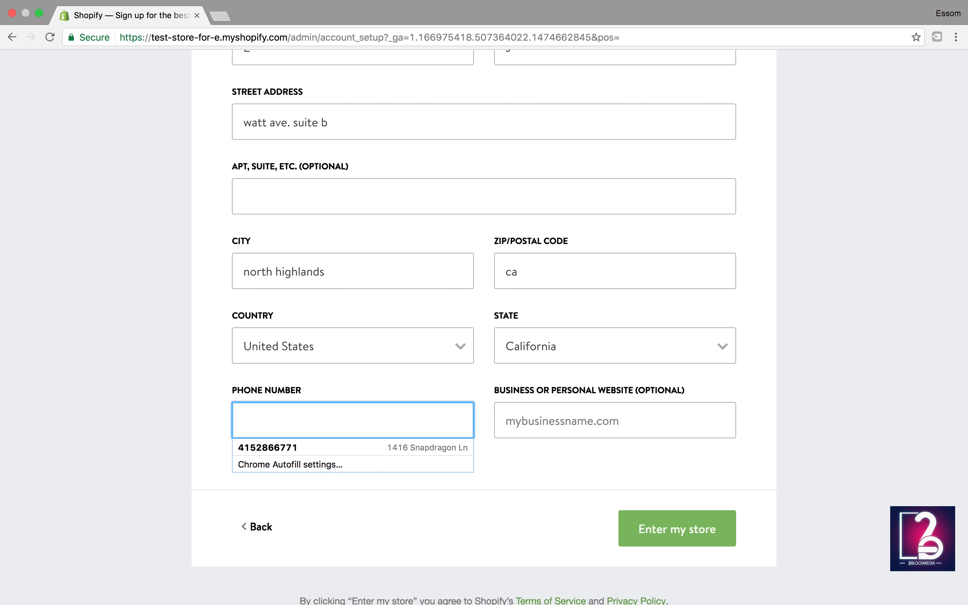
type("000")
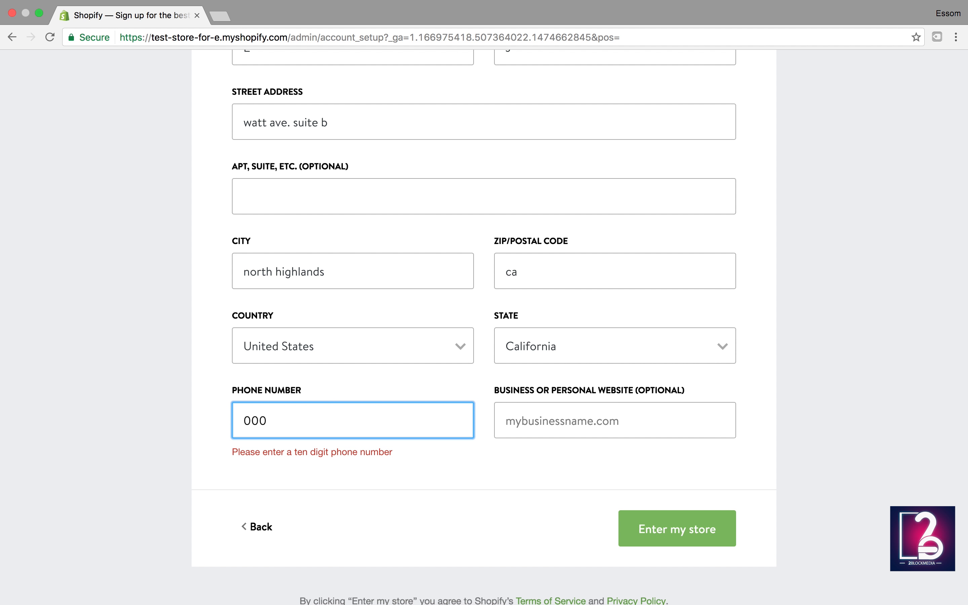
type("0000000")
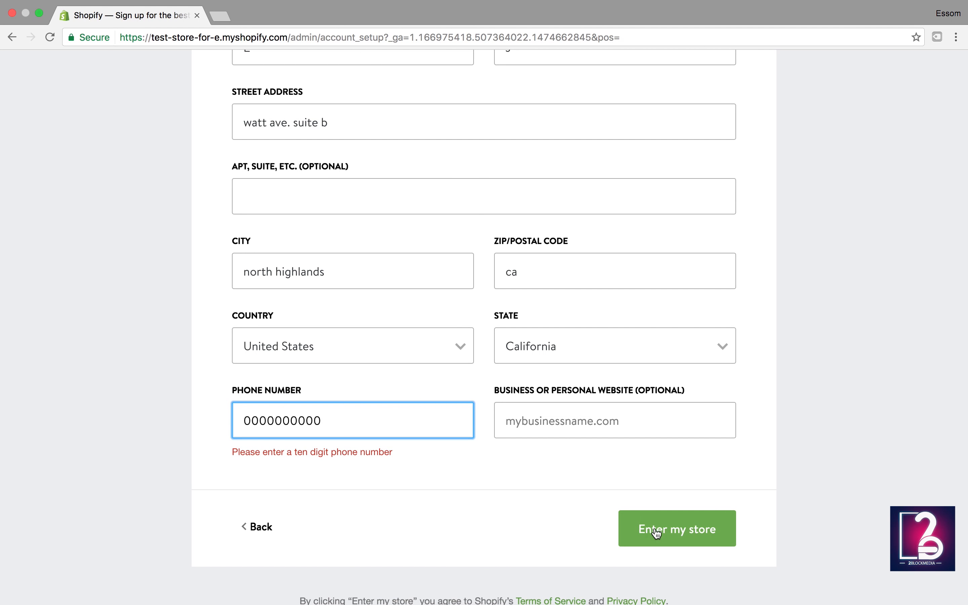
left_click(656, 534)
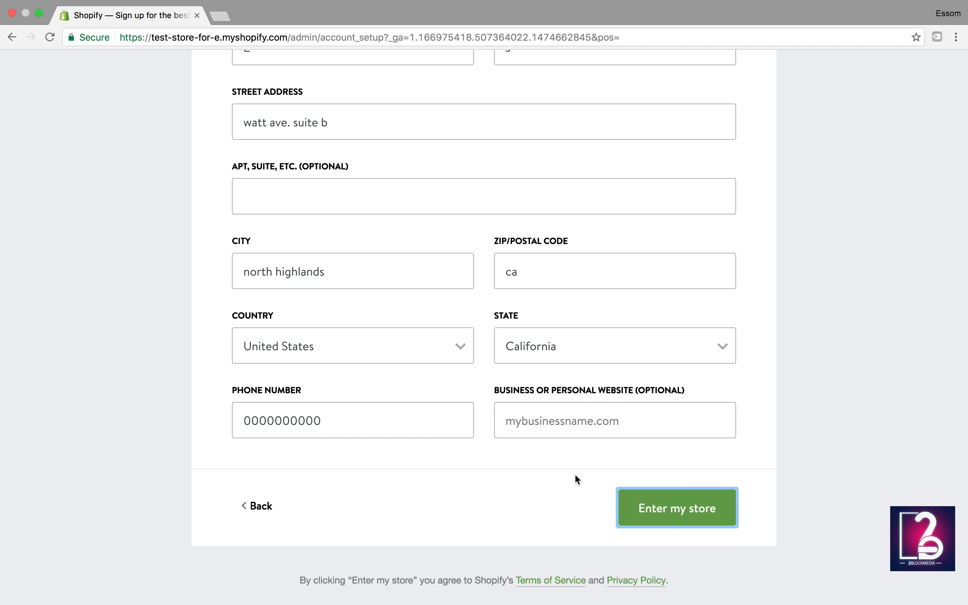
Step: Replace the invalid ZIP/Postal Code with a valid one and submit to enter the store
left_click(636, 508)
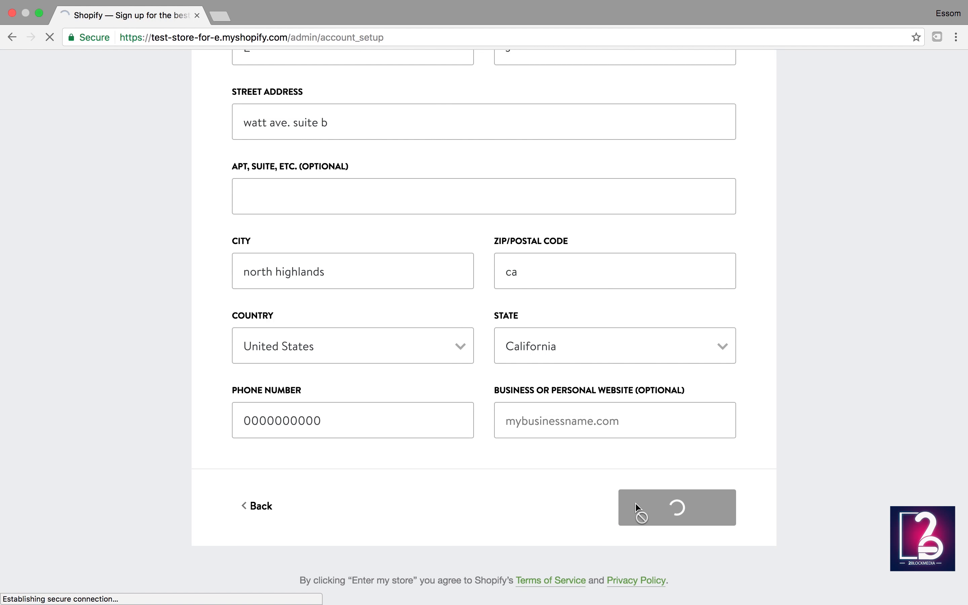
scroll(513, 444, "down", 1)
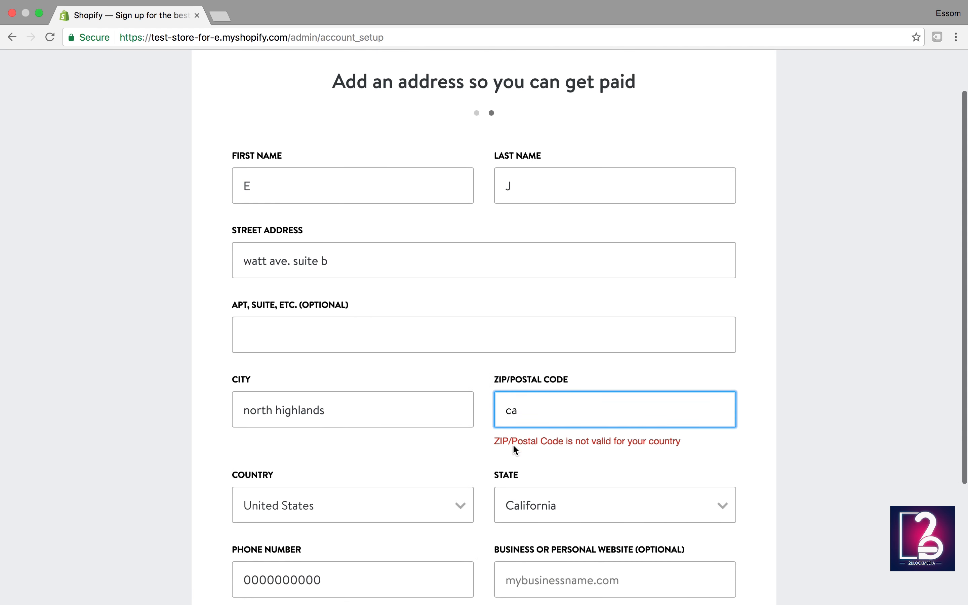
scroll(513, 444, "down", 1)
left_click_drag(527, 375, 465, 382)
type("9")
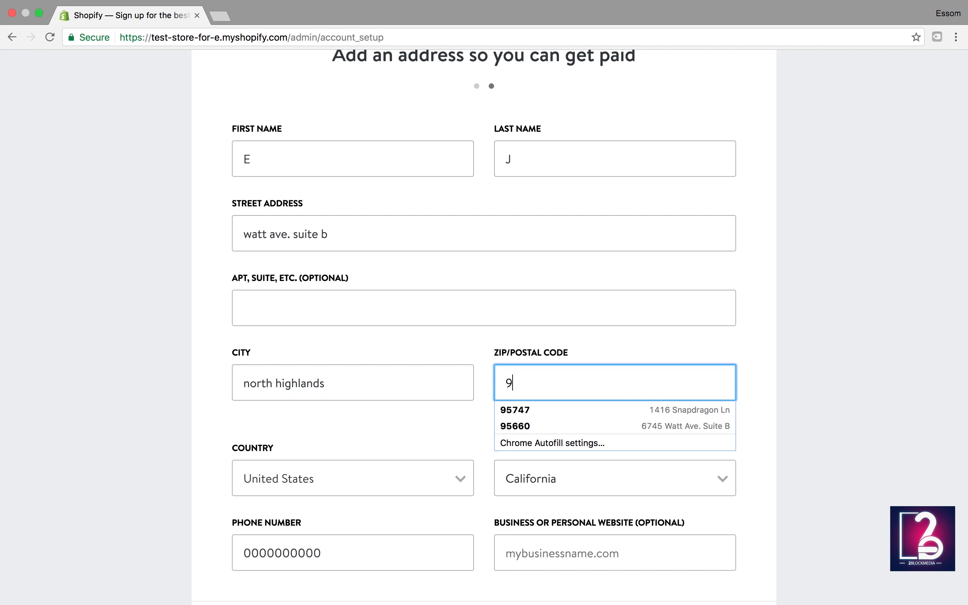
type("5660")
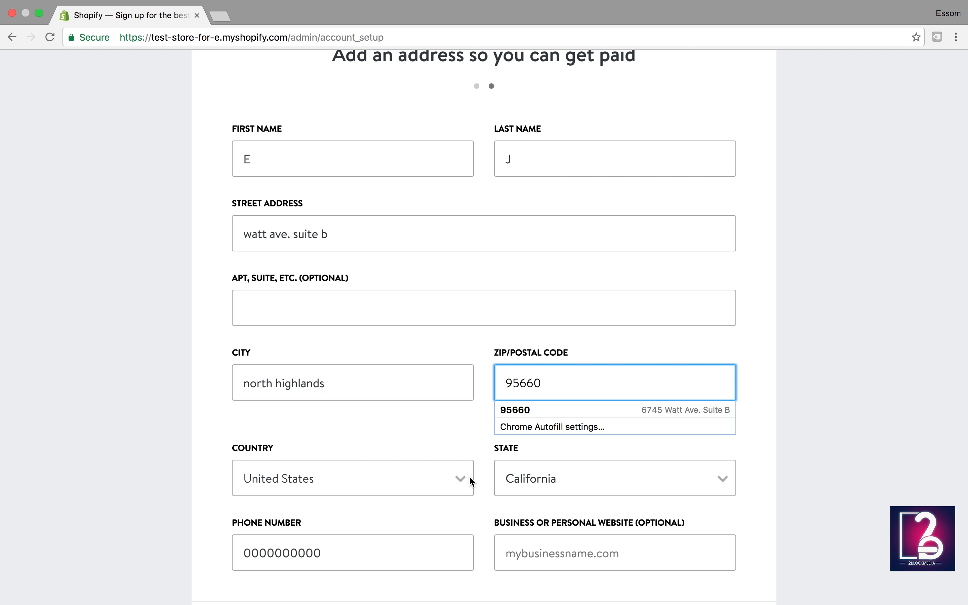
scroll(470, 479, "down", 5)
left_click(676, 500)
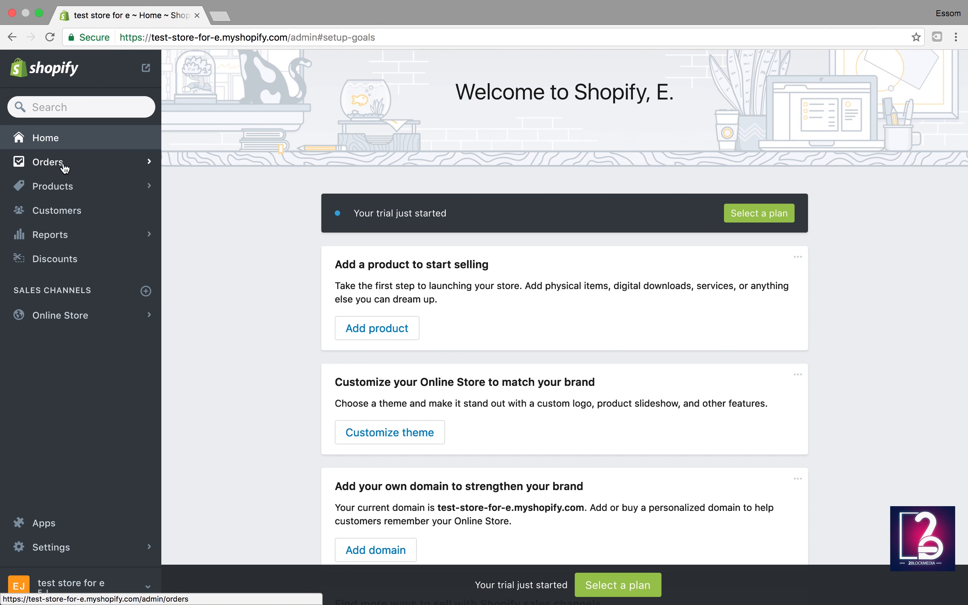
Step: Open the Orders page, which shows the empty 'Manage your orders' screen
left_click(64, 166)
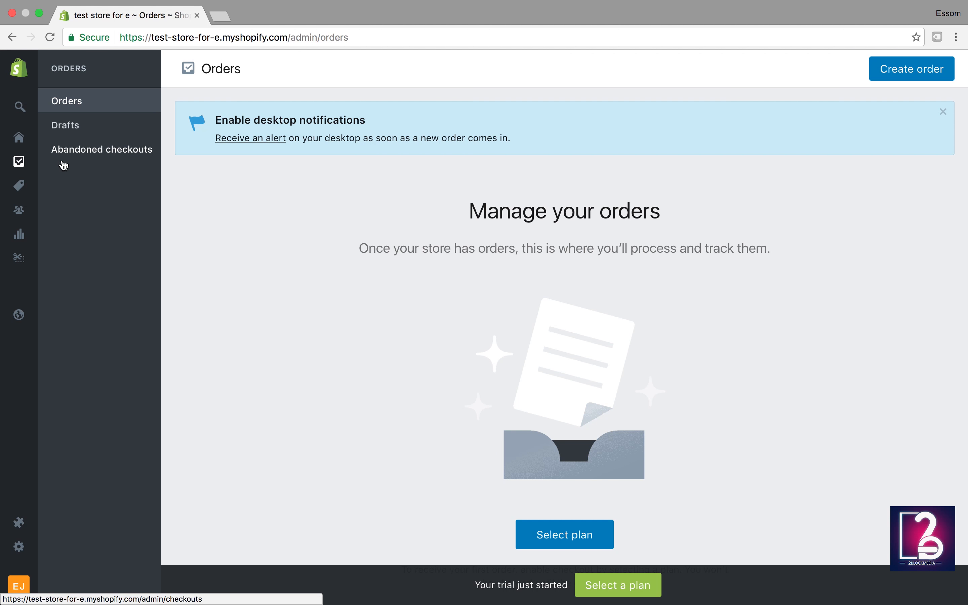
Step: View Abandoned checkouts under Orders, which has no checkouts yet
left_click(65, 158)
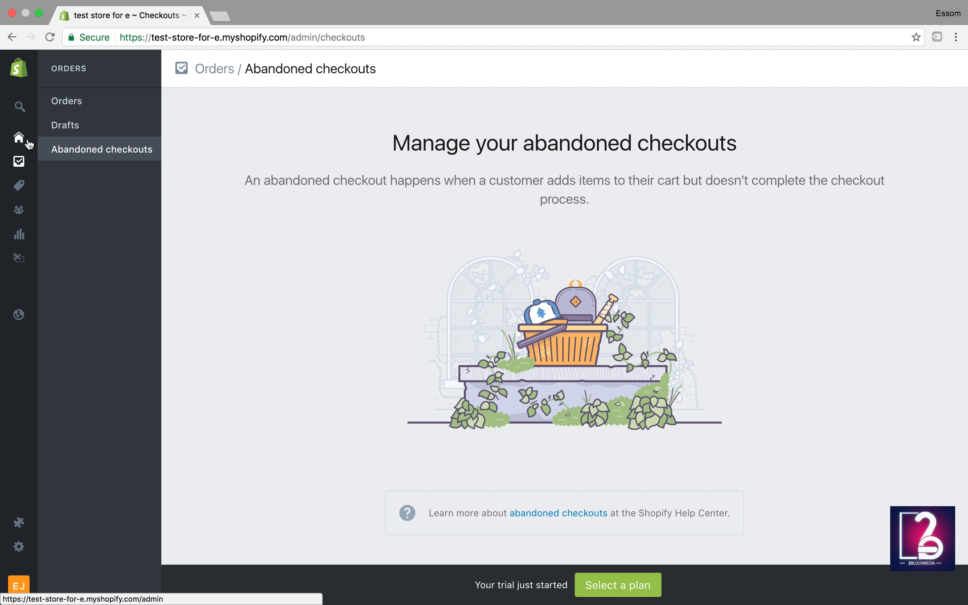
mouse_move(24, 140)
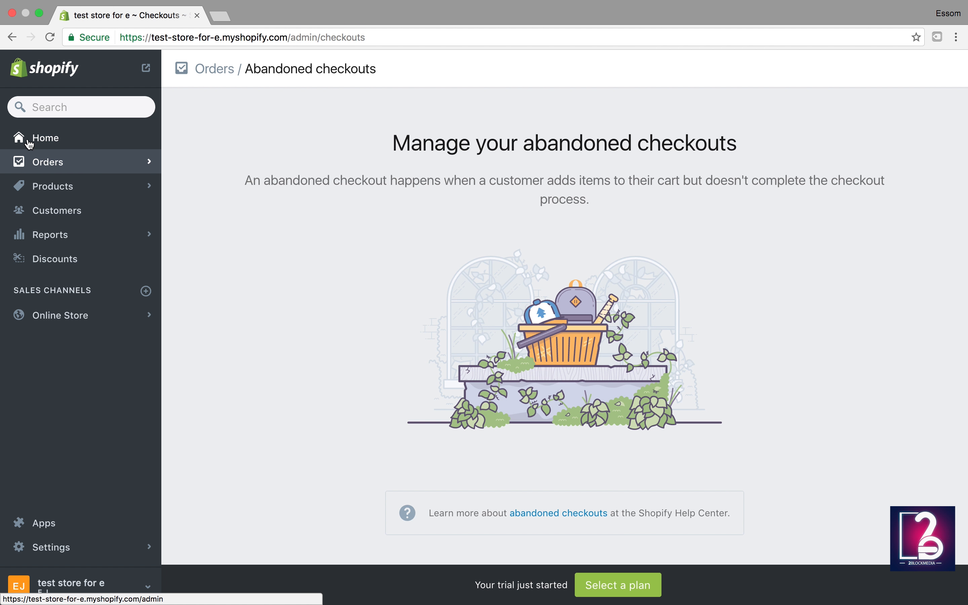
Step: Browse Products, Transfers and Inventory, ending on Collections, which lists only Home page
left_click(62, 196)
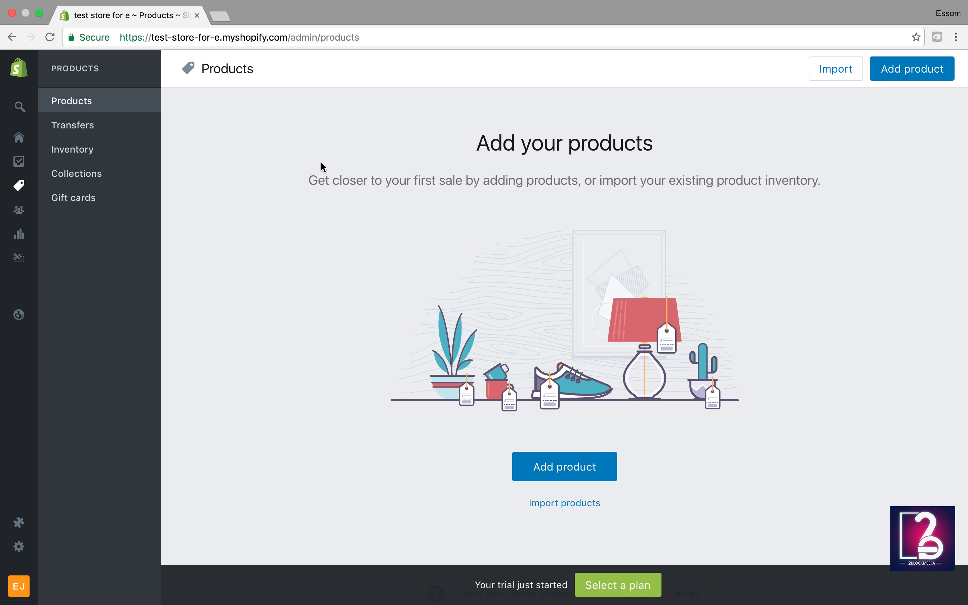
left_click(80, 130)
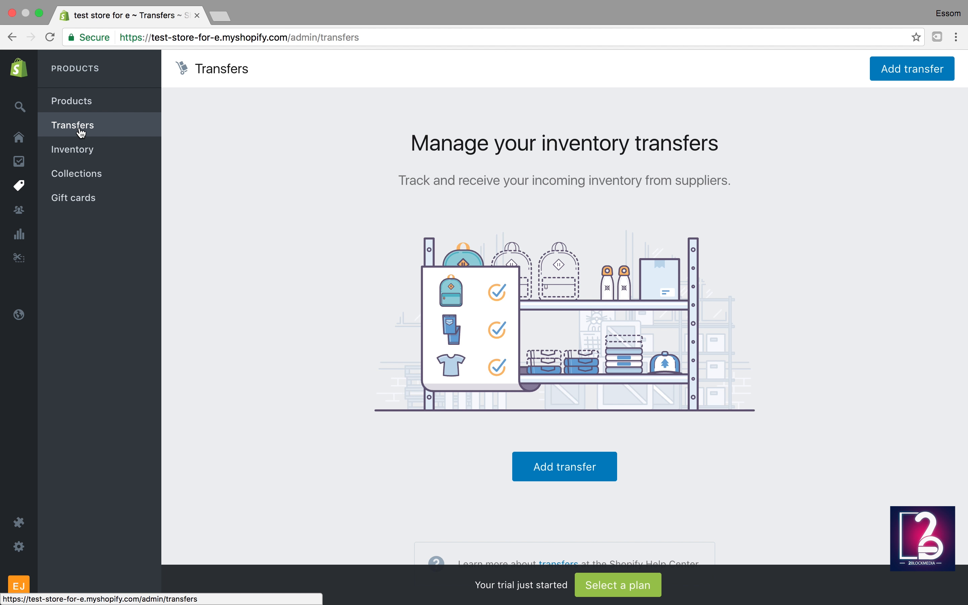
left_click(73, 156)
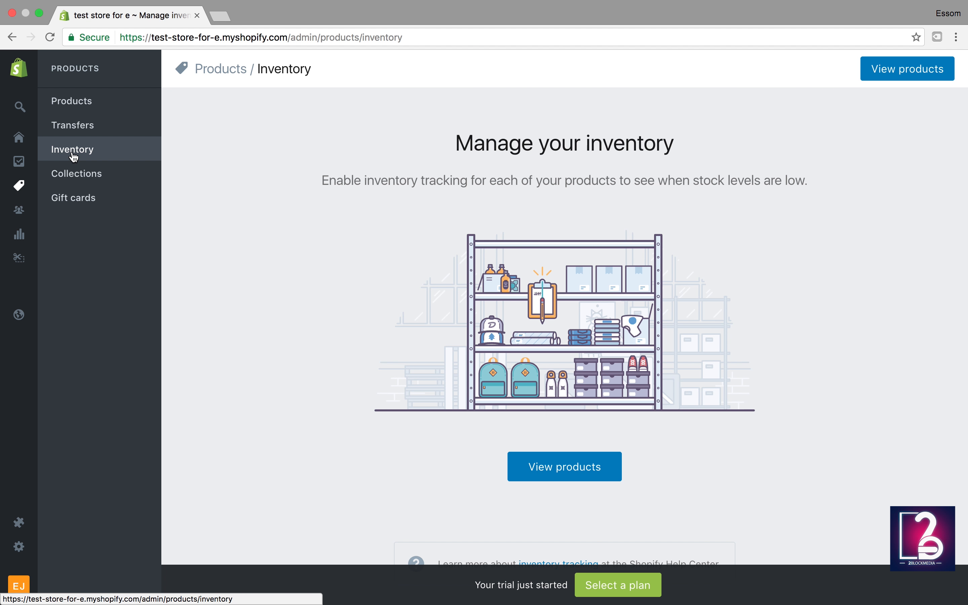
left_click(70, 179)
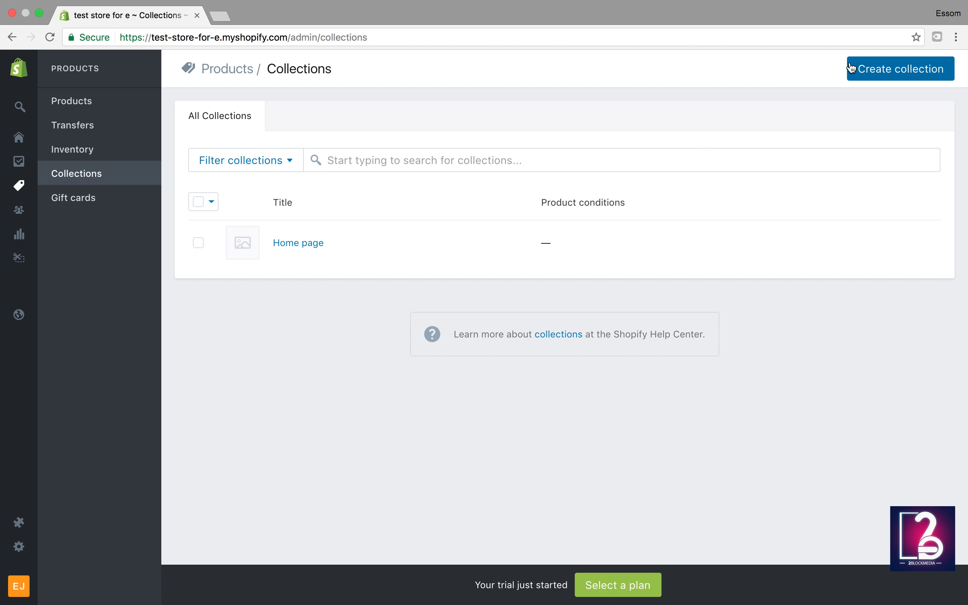
left_click(866, 75)
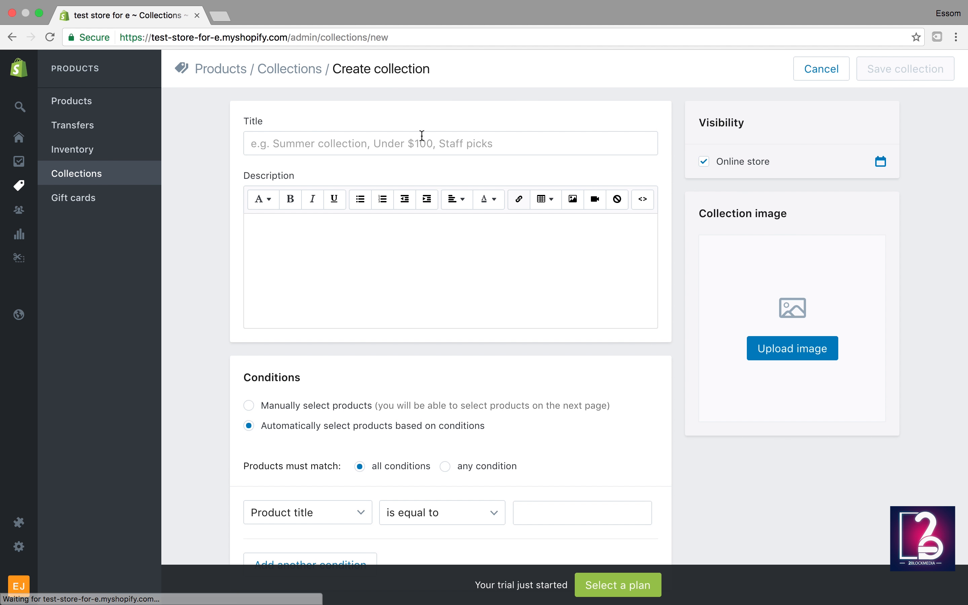
left_click(82, 181)
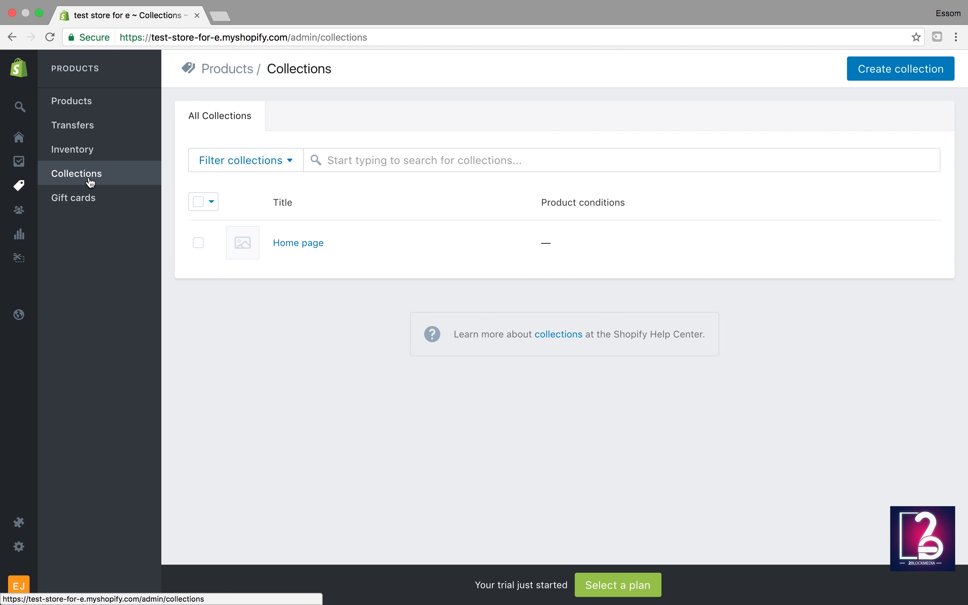
left_click(91, 182)
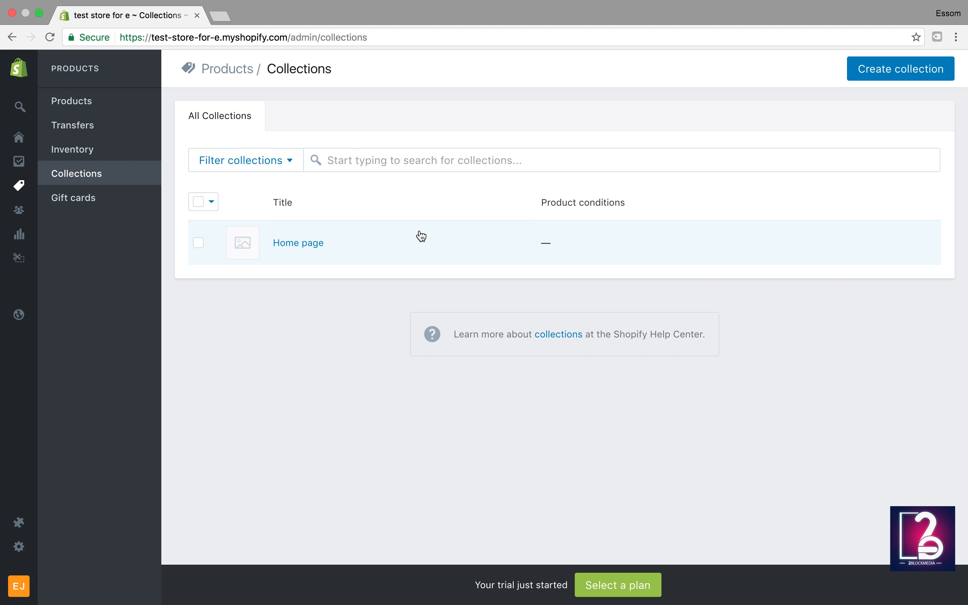
left_click(892, 74)
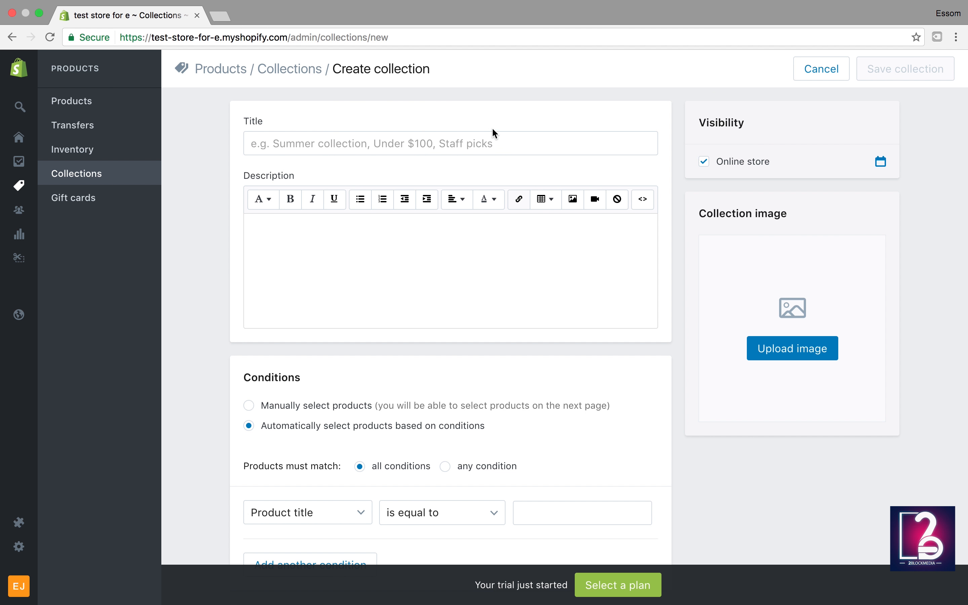
Step: Save a manual 'Mens shirts' collection and return to the Collections list
left_click(446, 153)
type("Me")
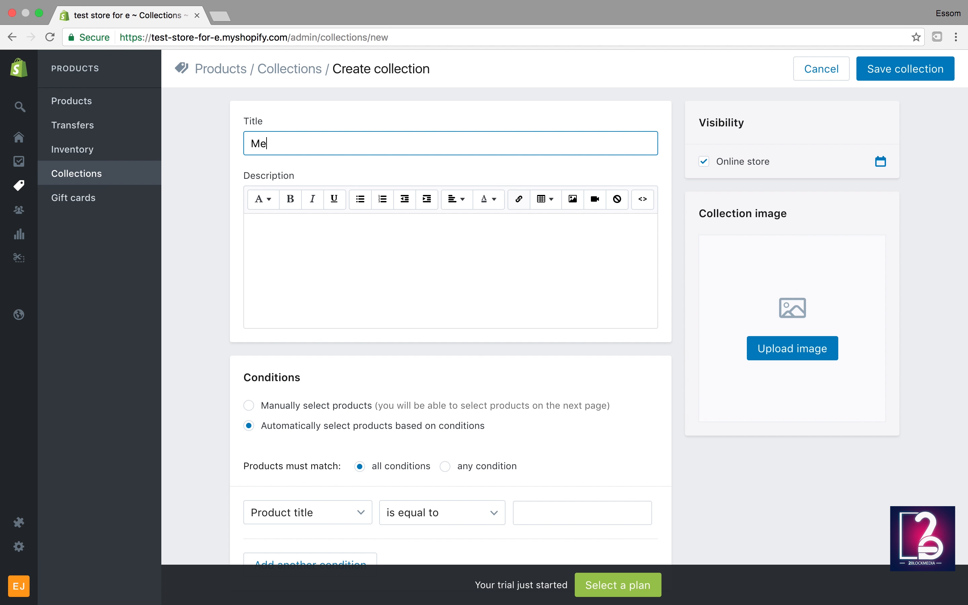
type("ns shirts")
left_click(249, 406)
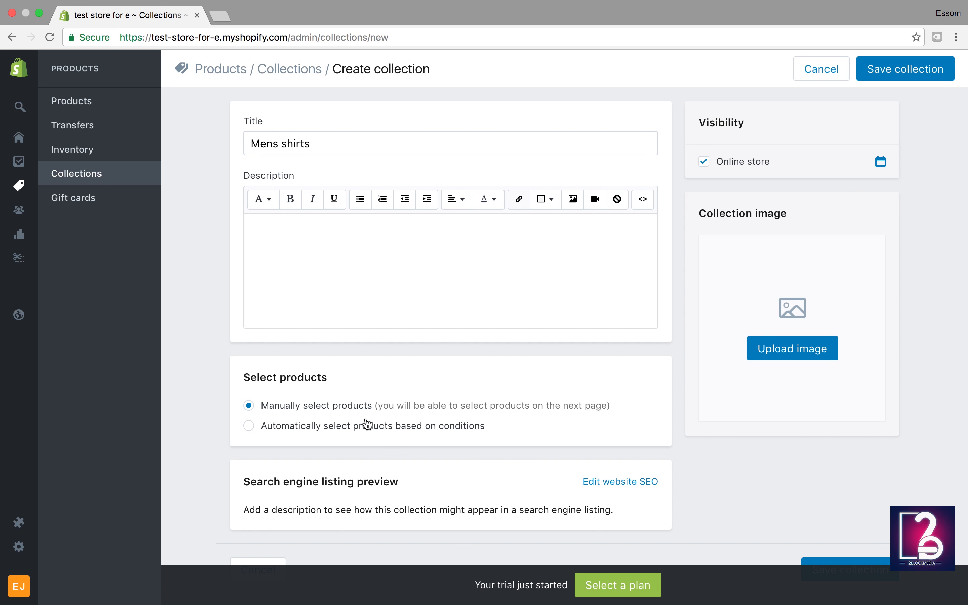
left_click(900, 80)
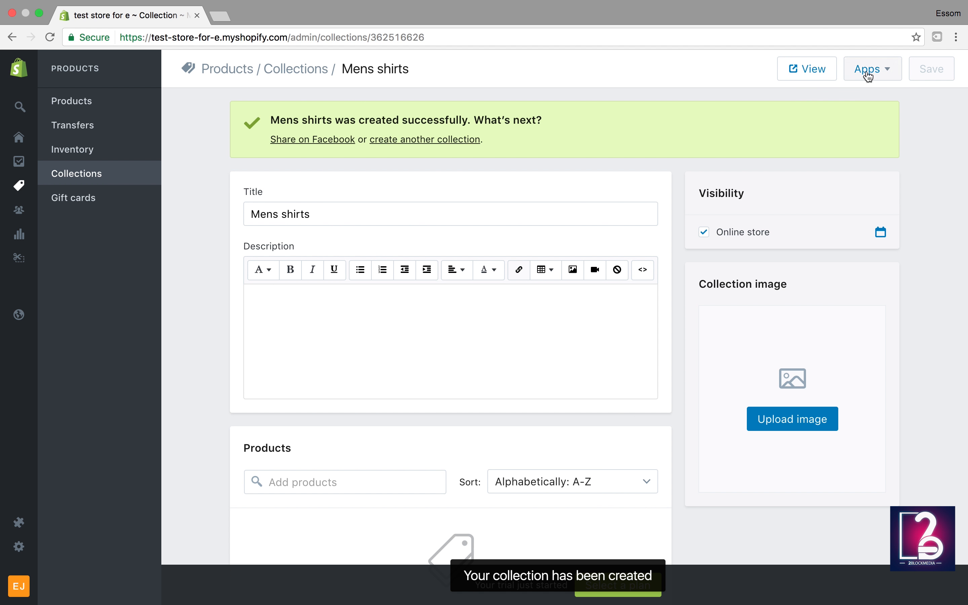
left_click(72, 173)
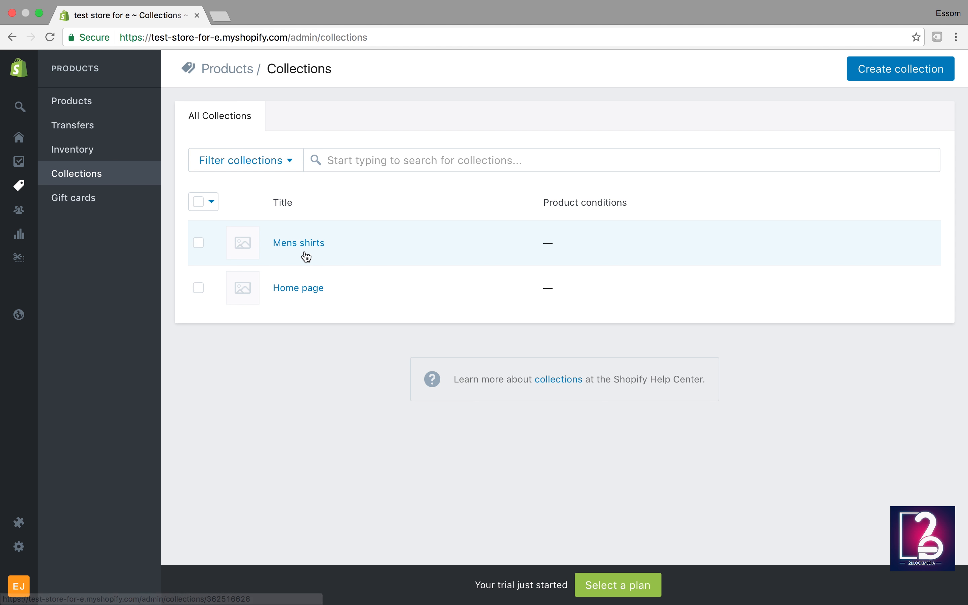
Step: Save a manual 'Mens Pants' collection and return to the three-item Collections list
left_click(881, 78)
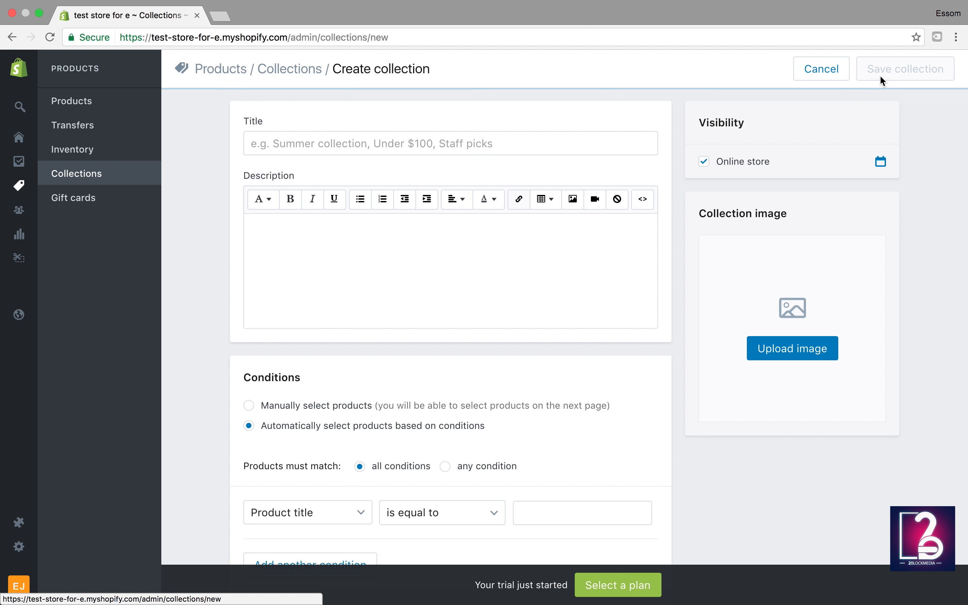
left_click(521, 134)
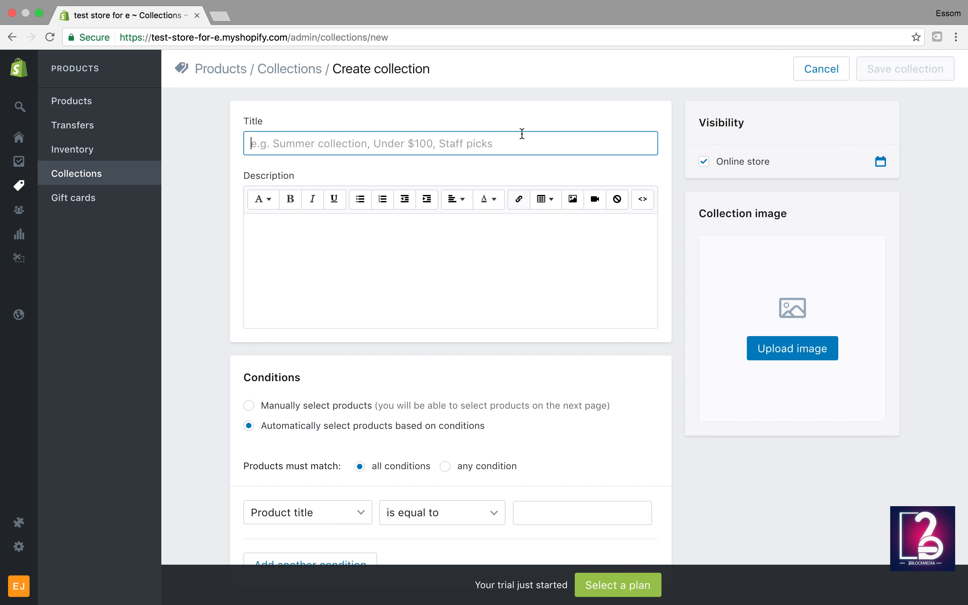
type("Mens Hed")
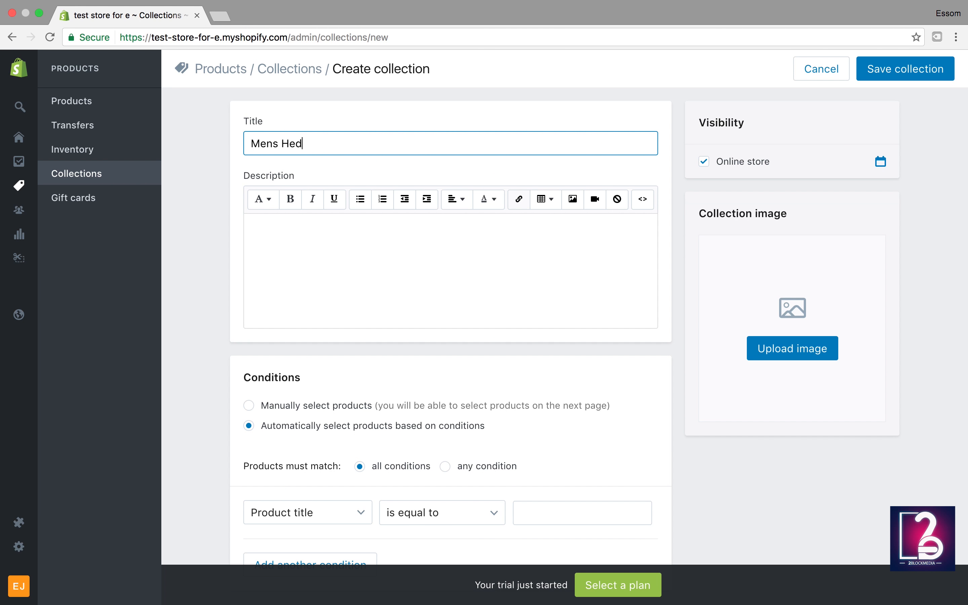
key("BackSpace")
key("BackSpace")
key("BackSpace")
type("Pants")
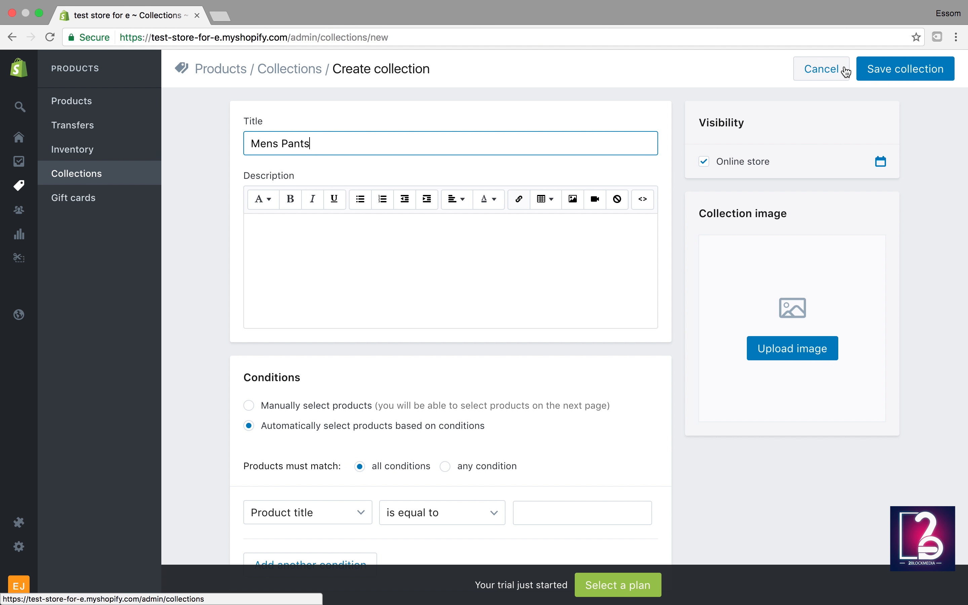
left_click(284, 407)
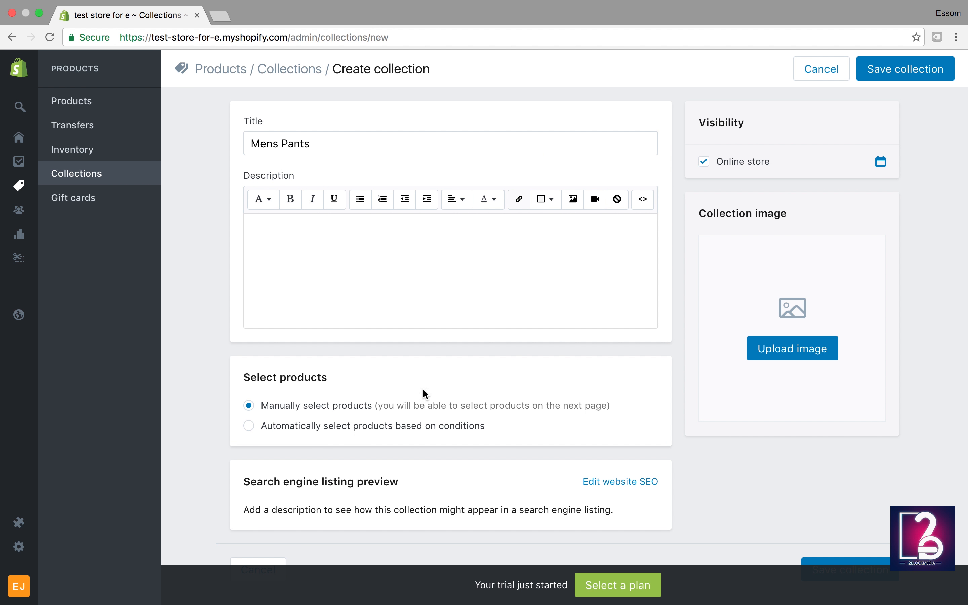
left_click(885, 73)
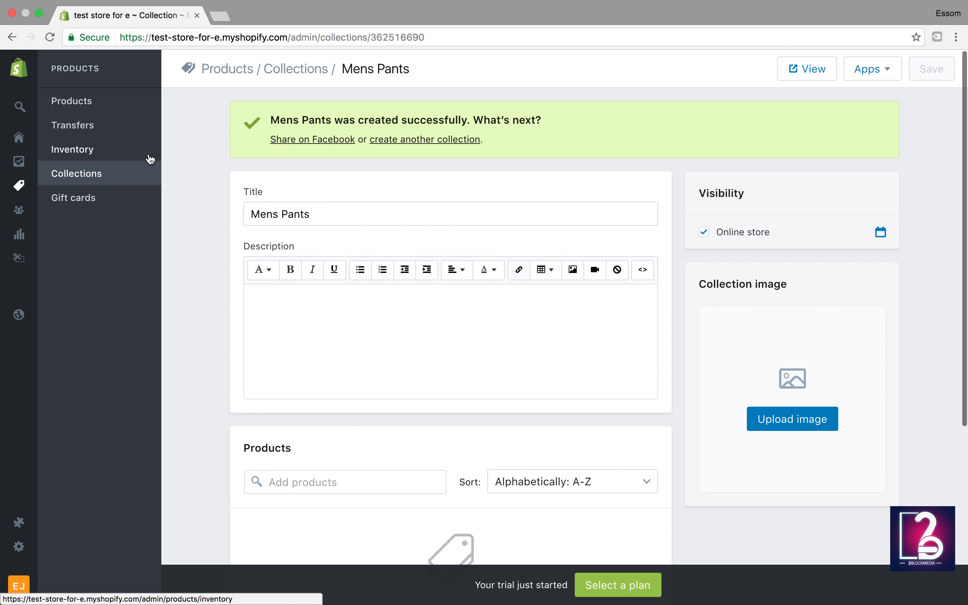
left_click(118, 178)
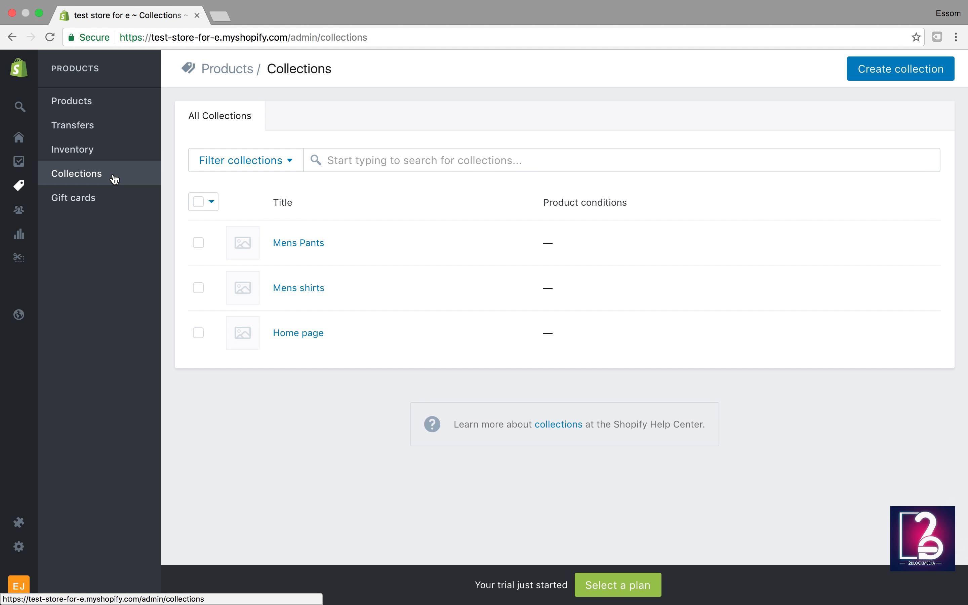
Step: Open Gift cards, which the current plan doesn't support
left_click(82, 199)
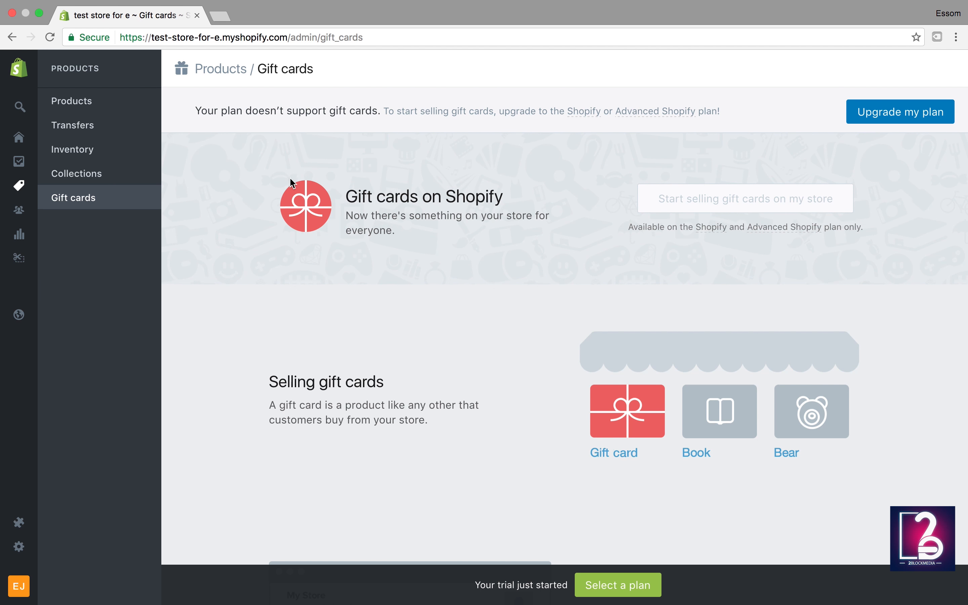
mouse_move(22, 178)
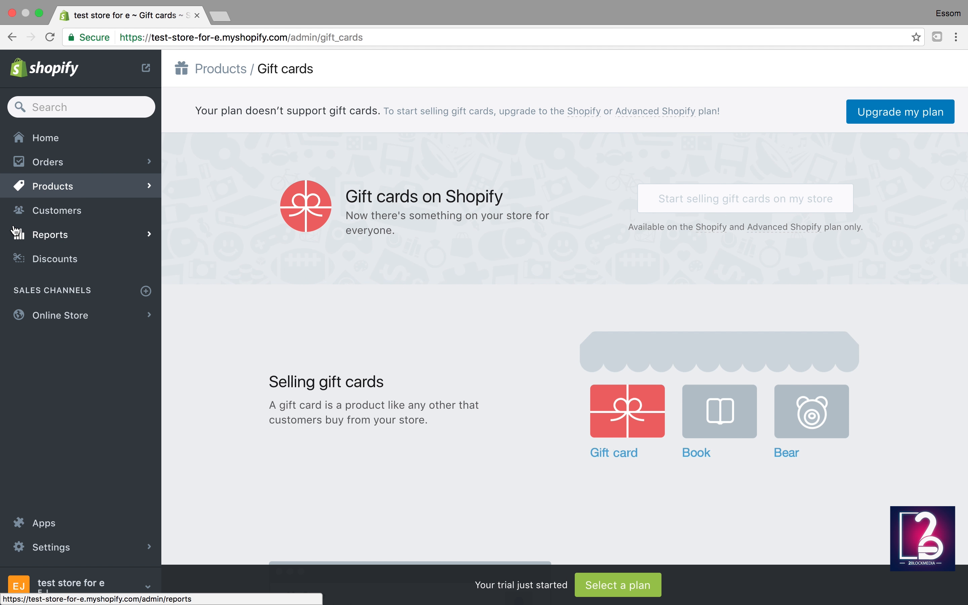
Step: Visit the Customers page, then go on to the Reports overview showing zero totals
left_click(46, 213)
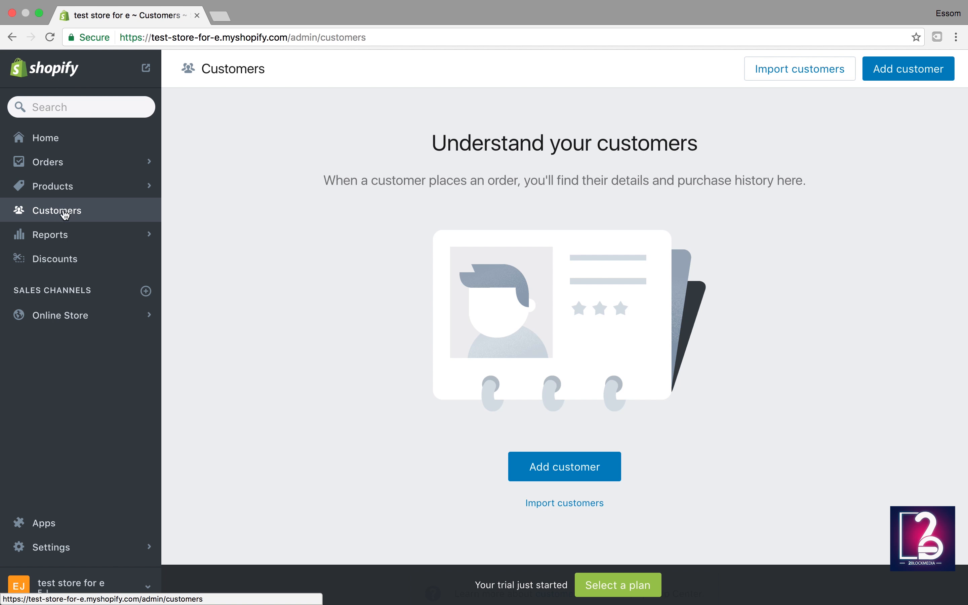
left_click(71, 243)
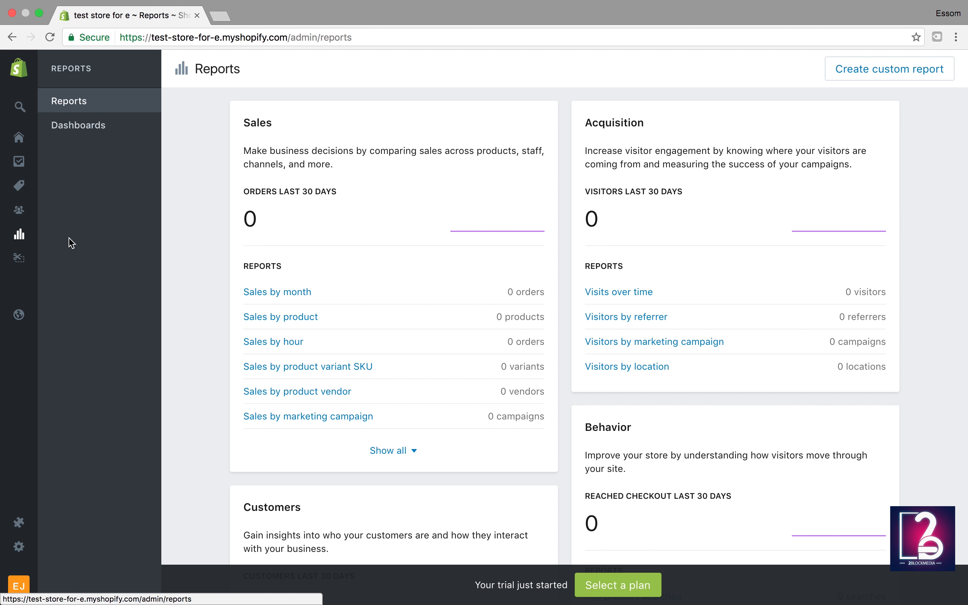
Step: Check the Sales by month report's $0.00 totals for Feb 2016–Jan 2017, then return to Reports
scroll(278, 343, "down", 1)
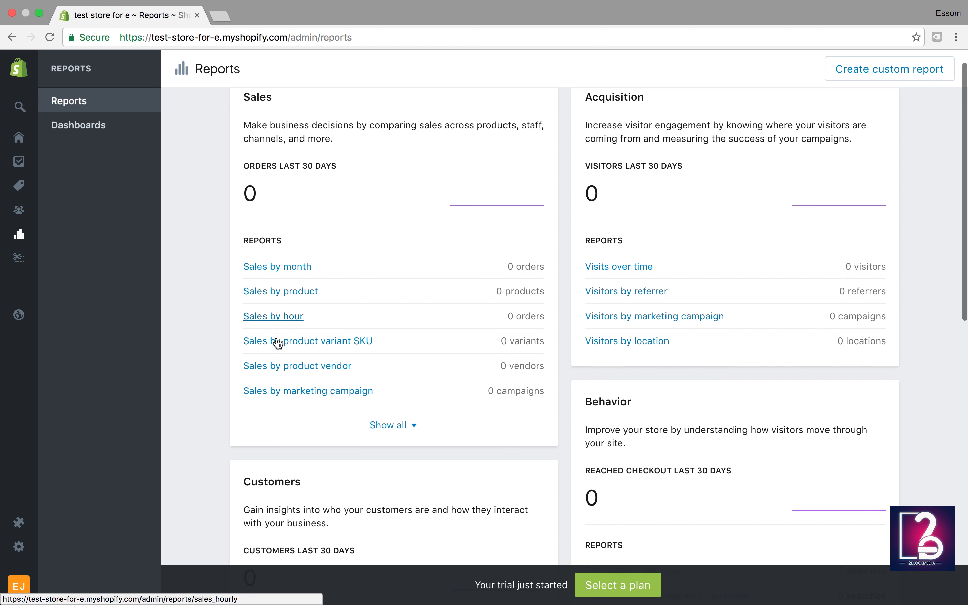
scroll(278, 343, "down", 1)
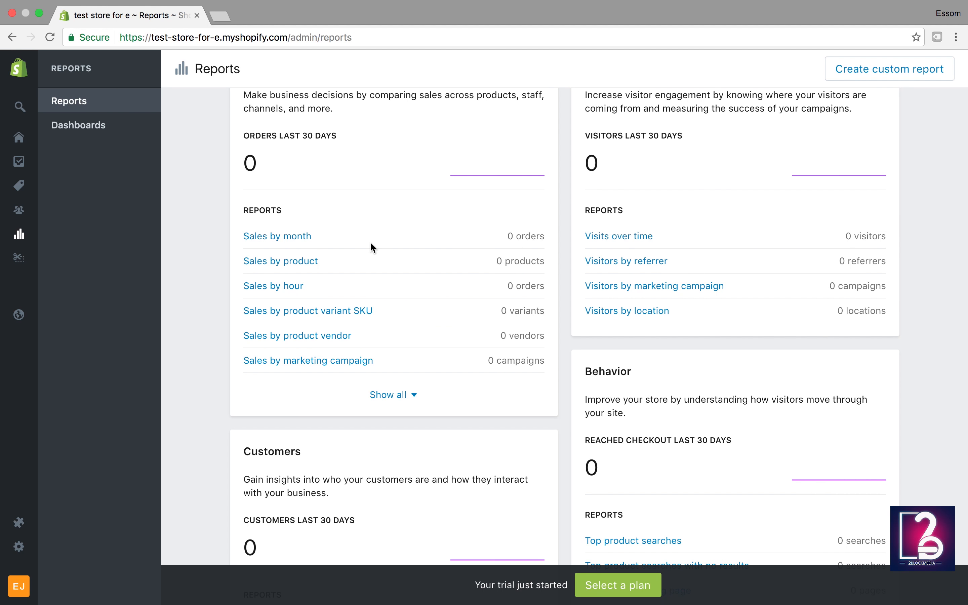
left_click(294, 241)
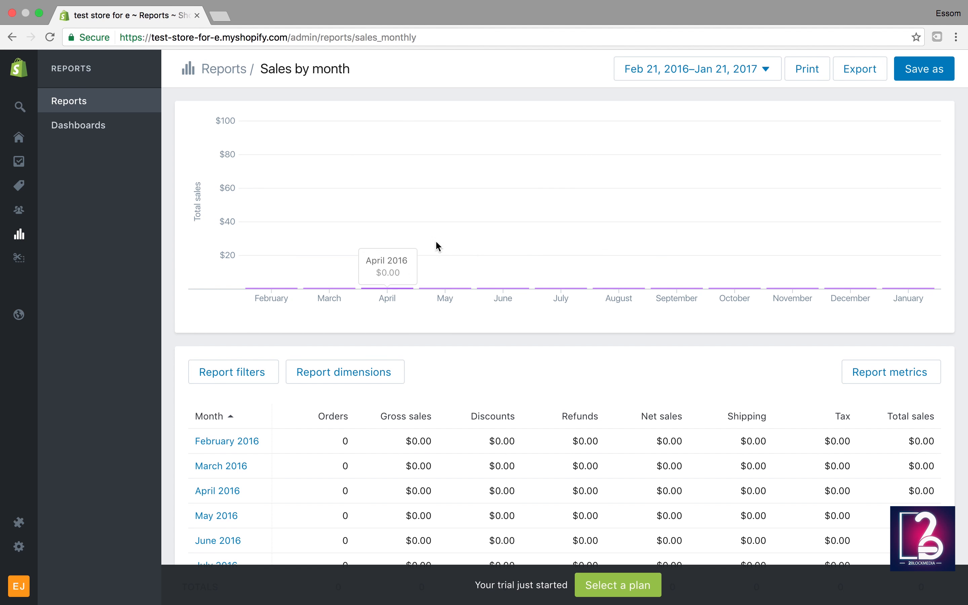
scroll(557, 349, "down", 6)
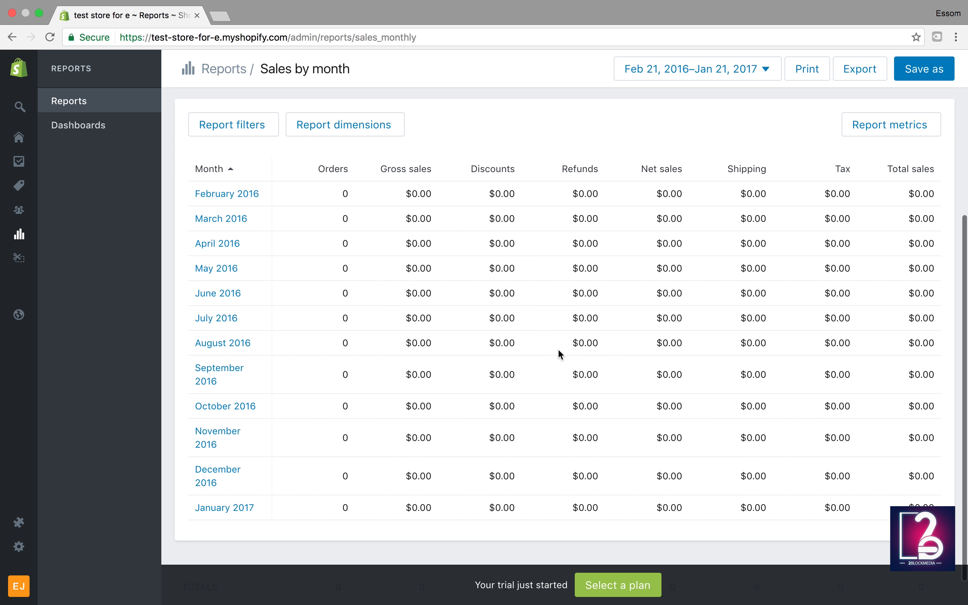
scroll(851, 94, "up", 6)
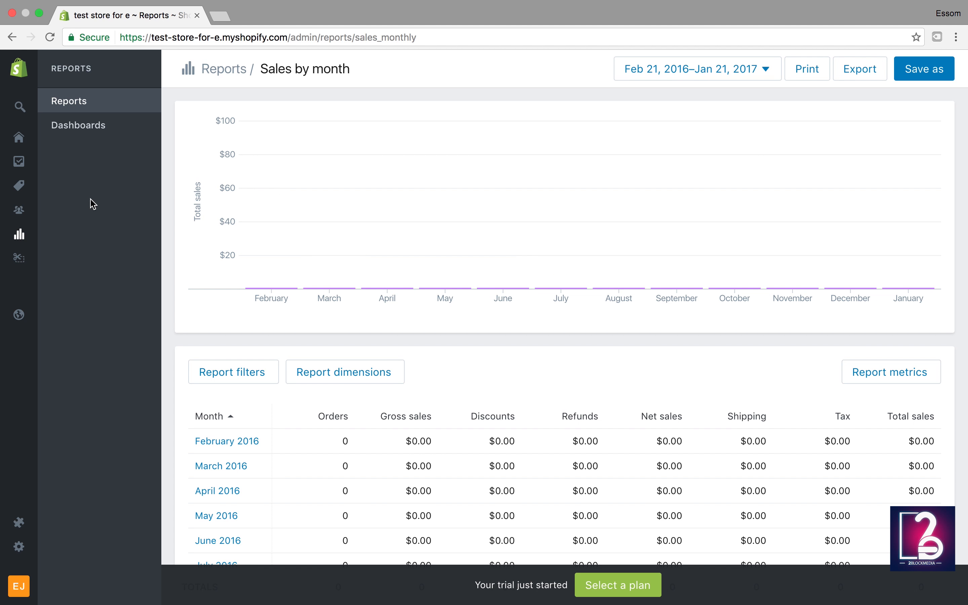
left_click(18, 240)
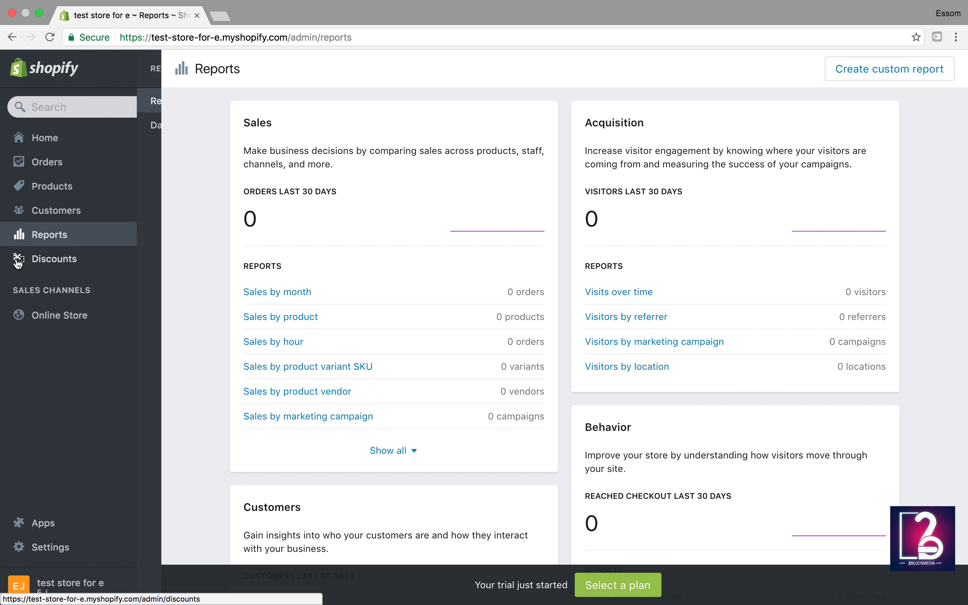
Step: Open Discounts, showing the empty 'Create a discount' screen
left_click(35, 263)
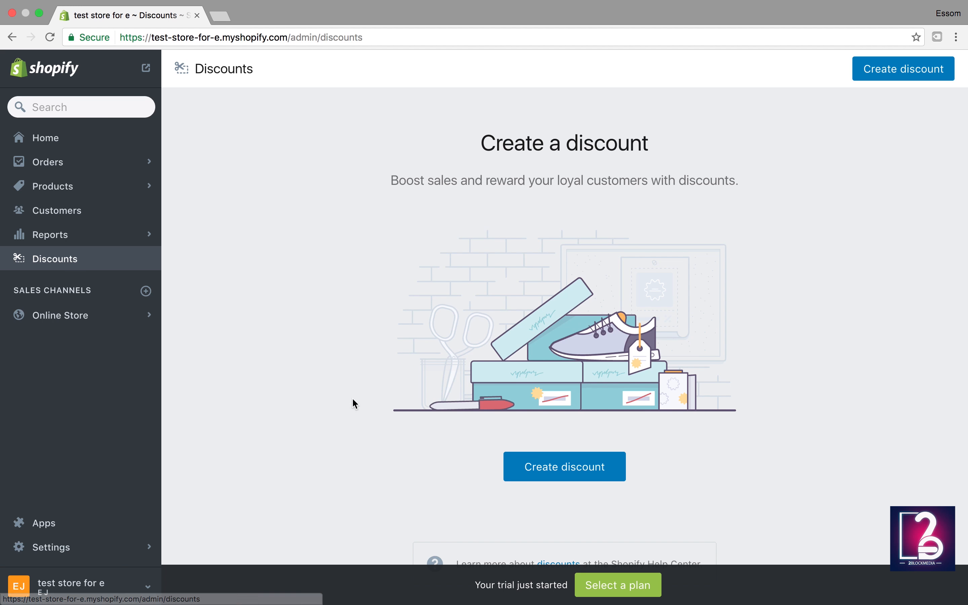
Step: Start a new discount and review its $ USD type and 'all orders' conditions without changing them
left_click(547, 475)
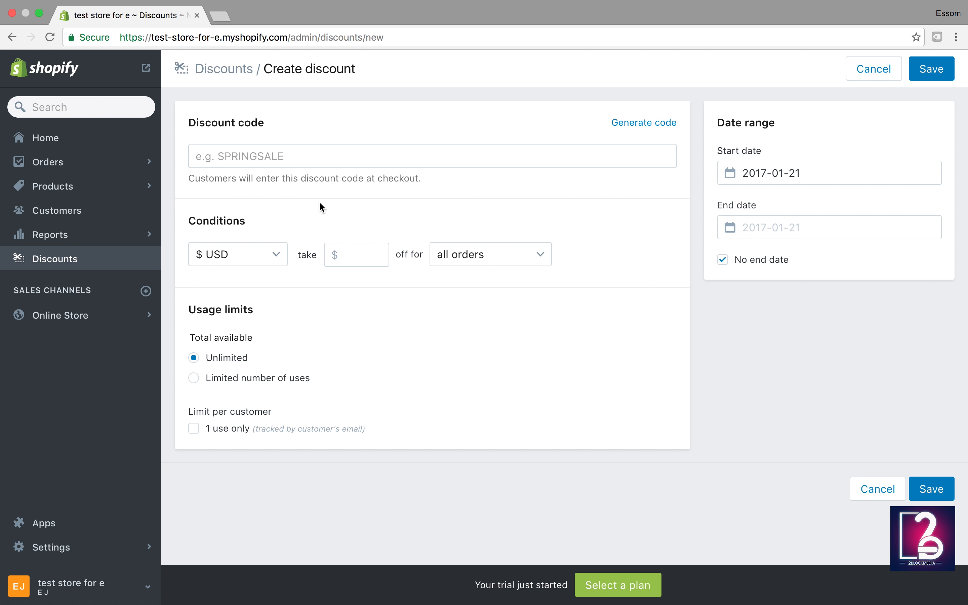
left_click(272, 157)
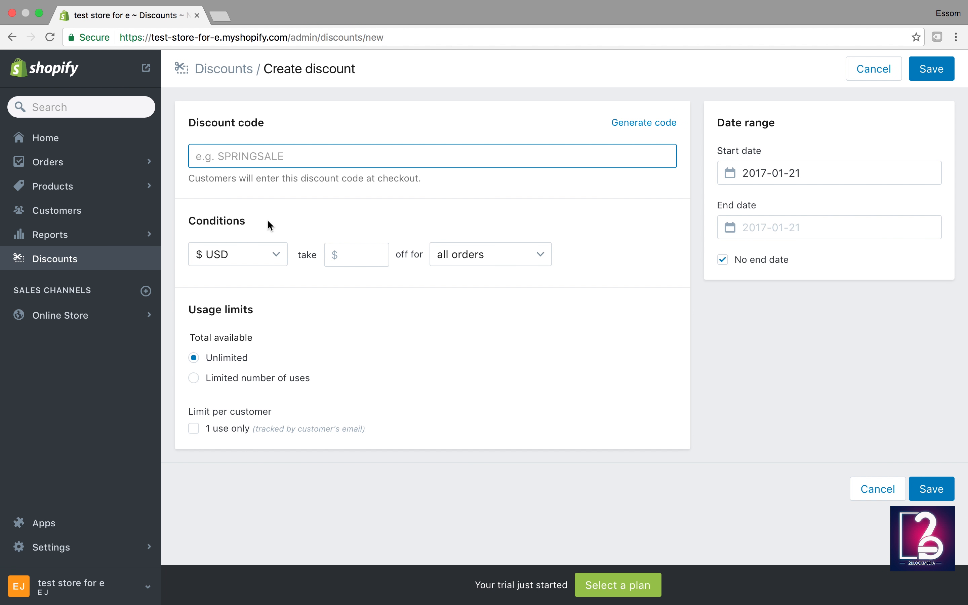
left_click(252, 256)
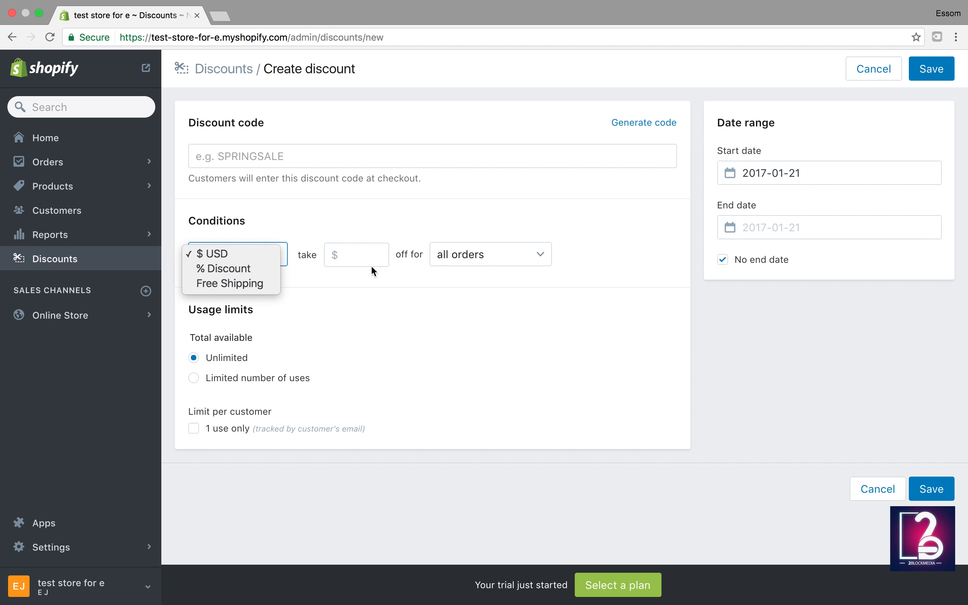
left_click(370, 252)
left_click(507, 259)
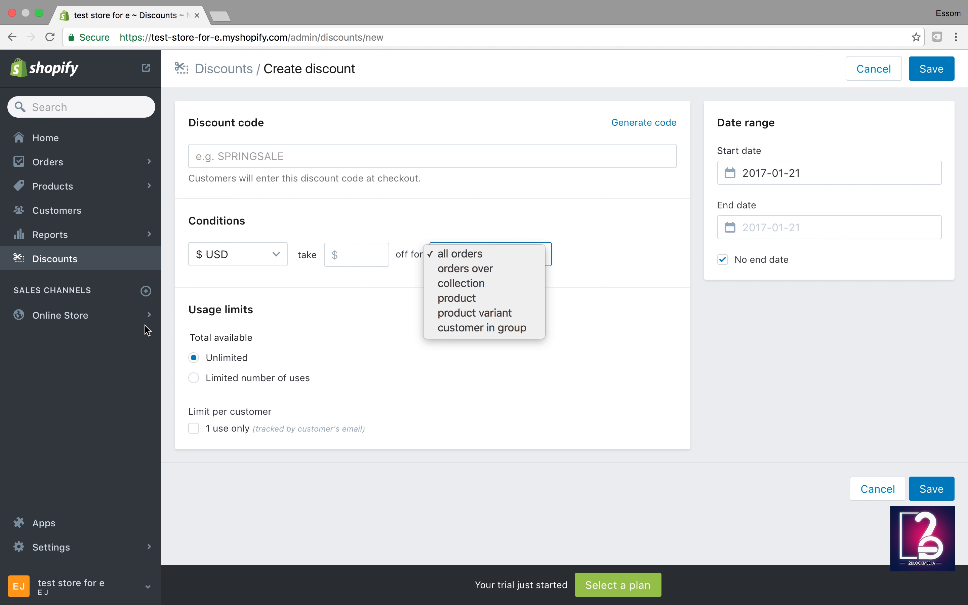
left_click(80, 322)
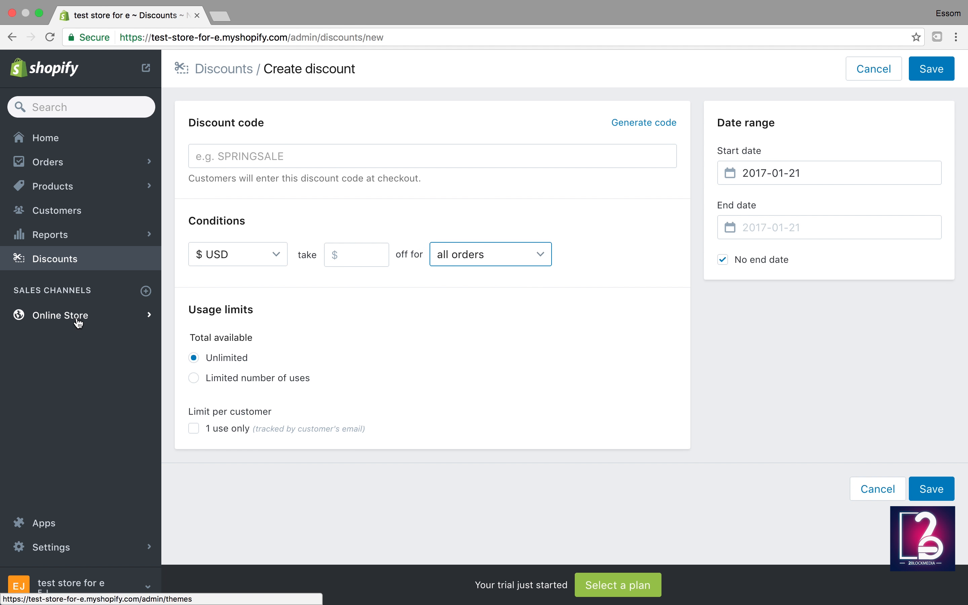
Step: Go to the Online Store themes page showing Debut as the current theme
left_click(79, 323)
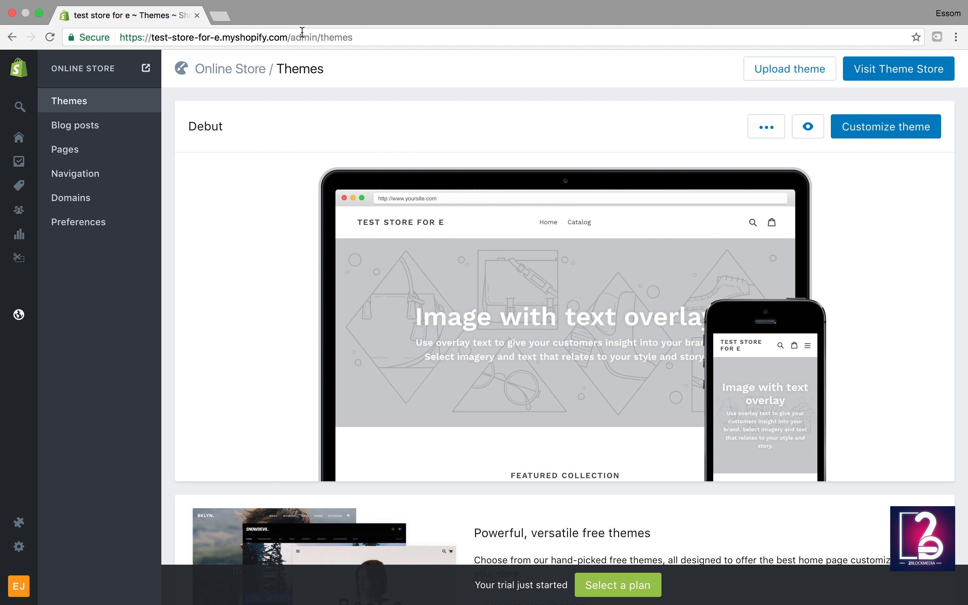
mouse_move(540, 402)
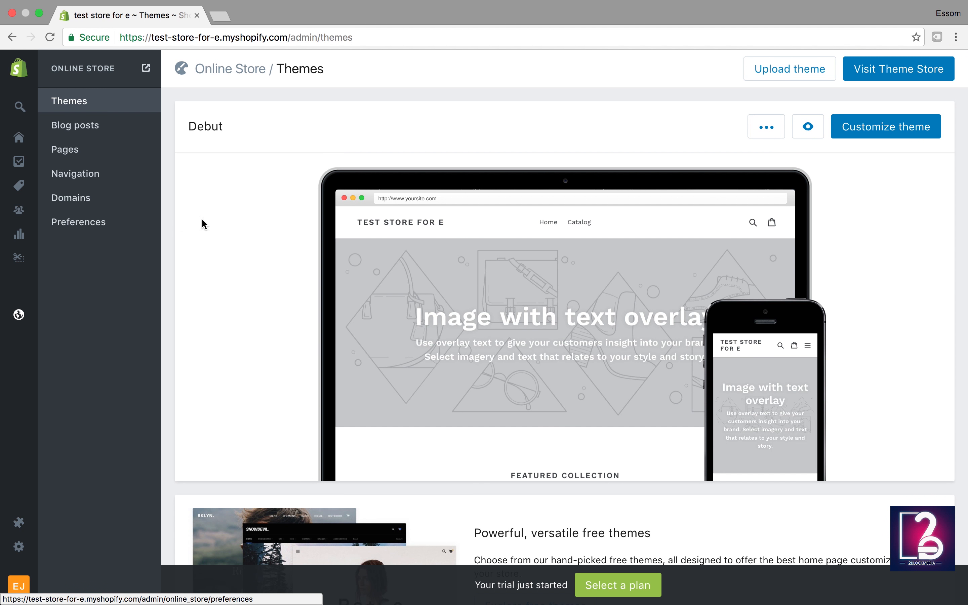
mouse_move(380, 288)
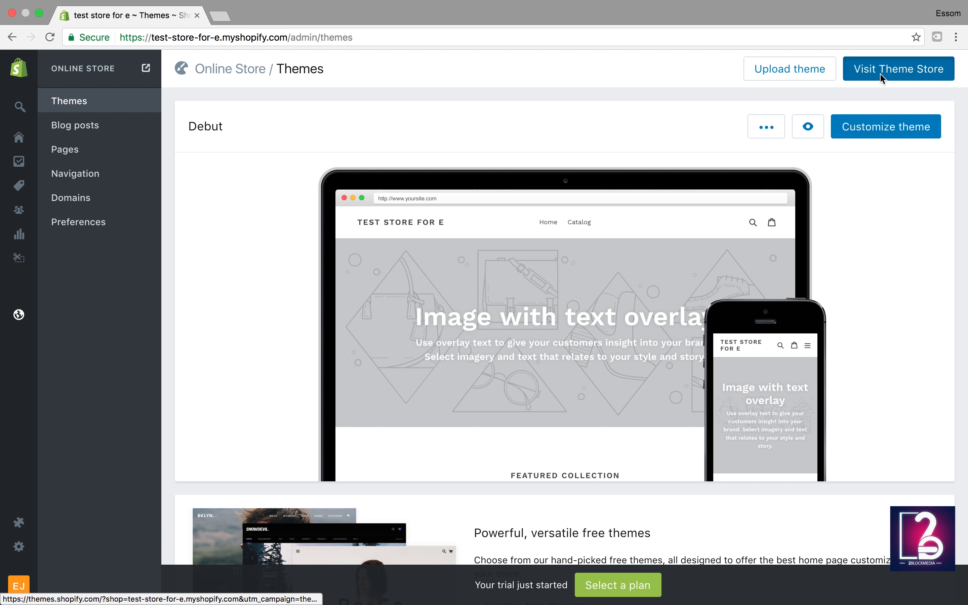
Step: Open the Shopify Theme Store, check the industry and sort options, and filter to free themes
left_click(882, 76)
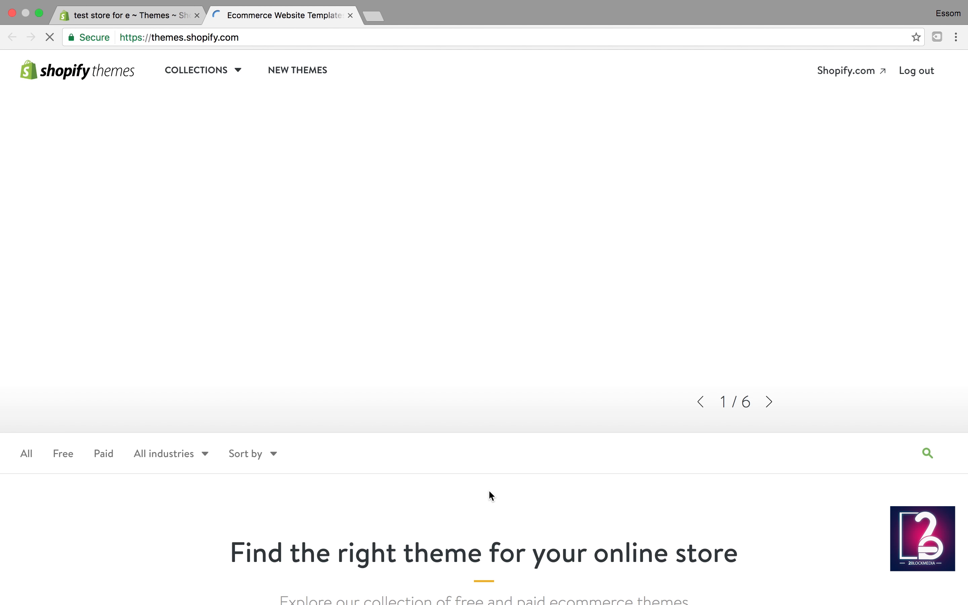
scroll(469, 463, "down", 4)
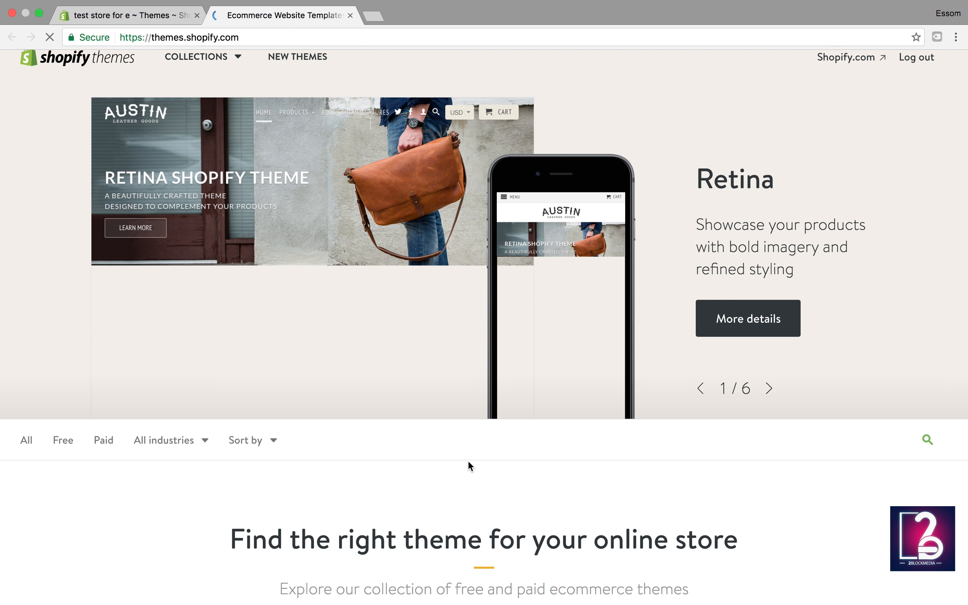
scroll(469, 462, "up", 4)
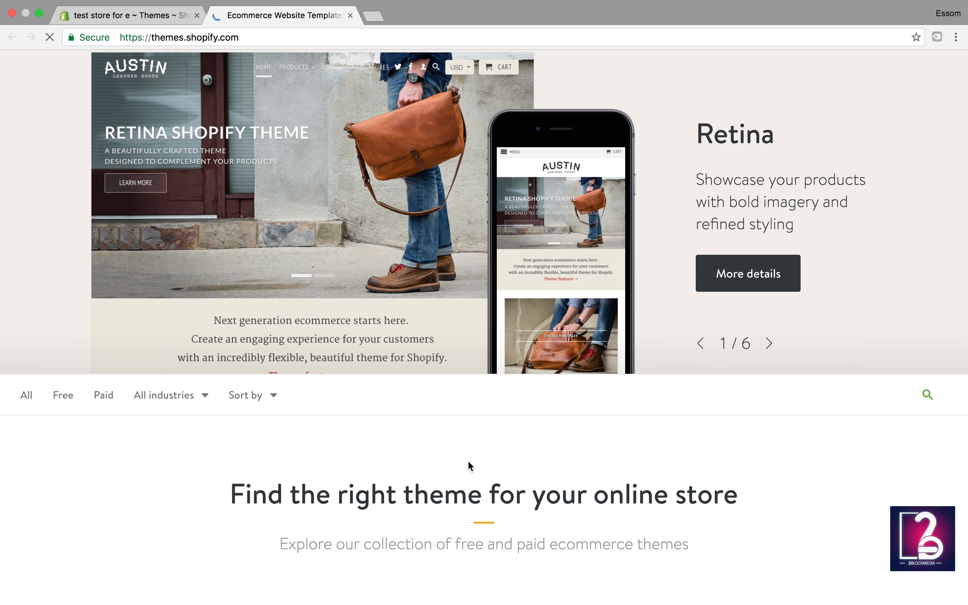
scroll(469, 464, "down", 3)
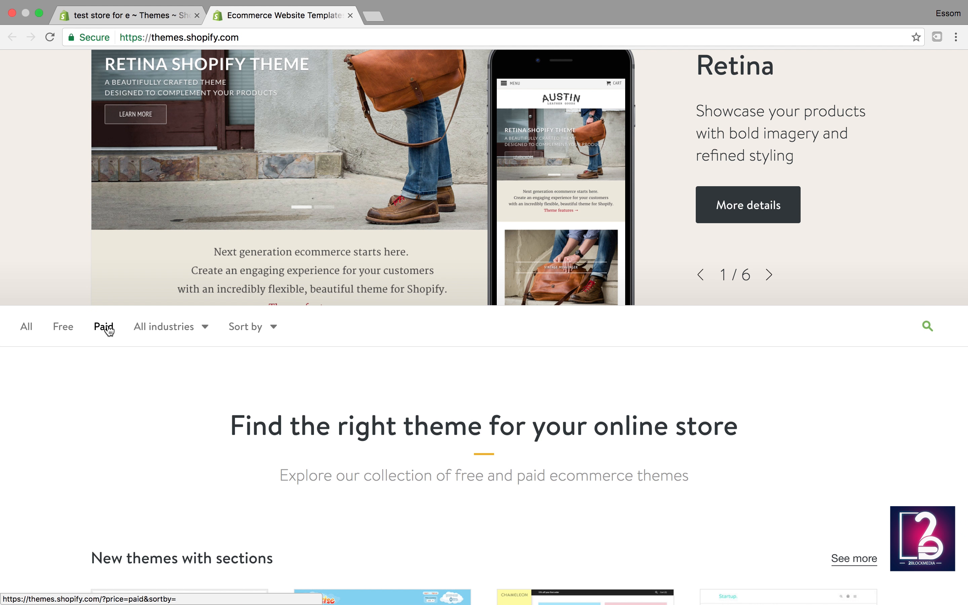
left_click(157, 328)
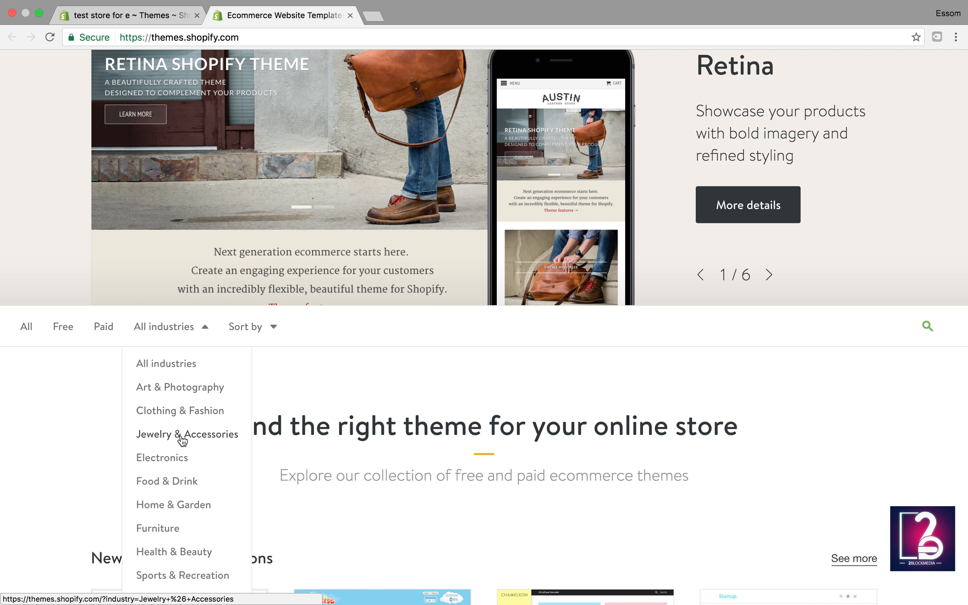
left_click(254, 323)
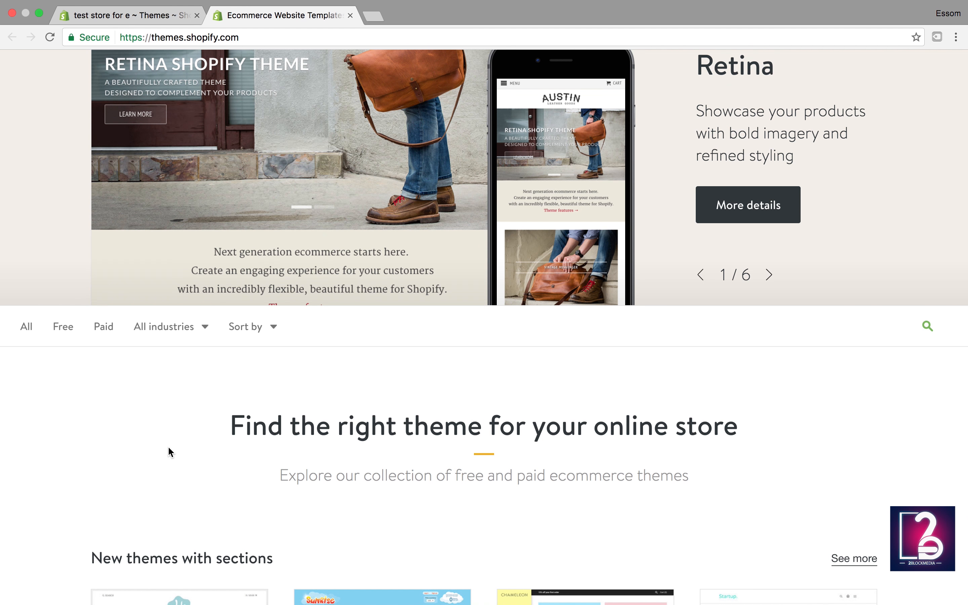
left_click(65, 331)
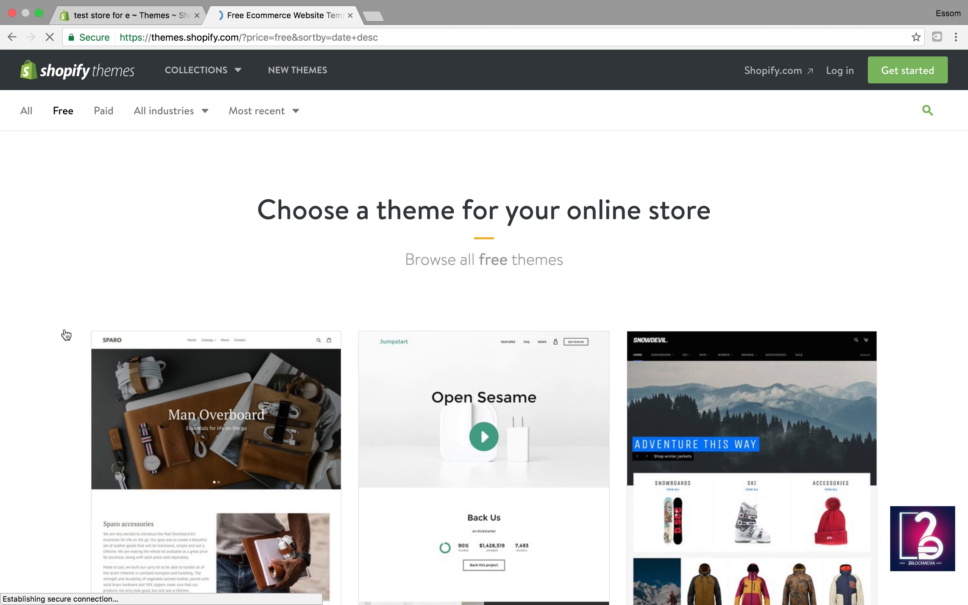
scroll(301, 440, "down", 5)
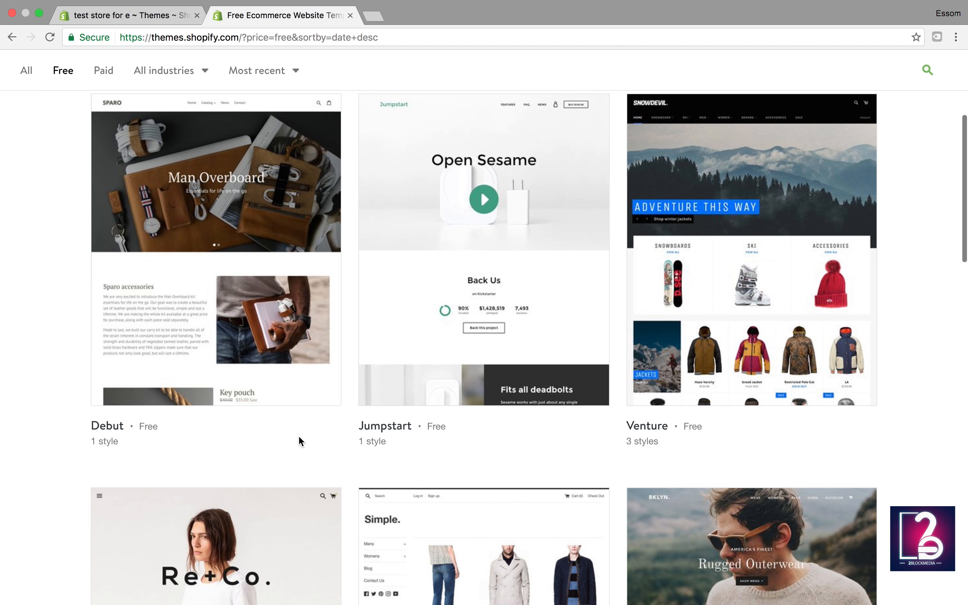
scroll(300, 438, "down", 5)
scroll(301, 442, "down", 1)
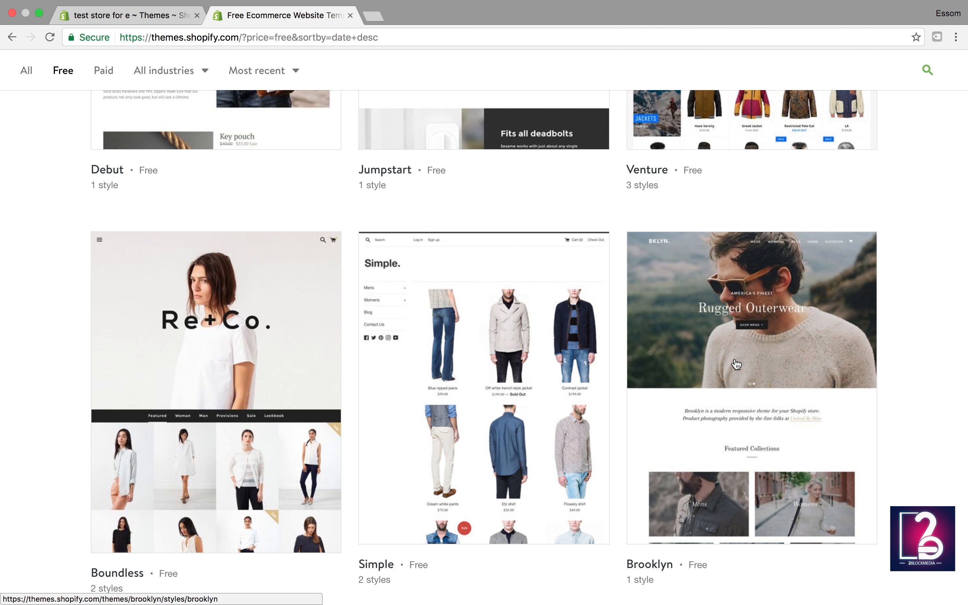
scroll(679, 419, "down", 2)
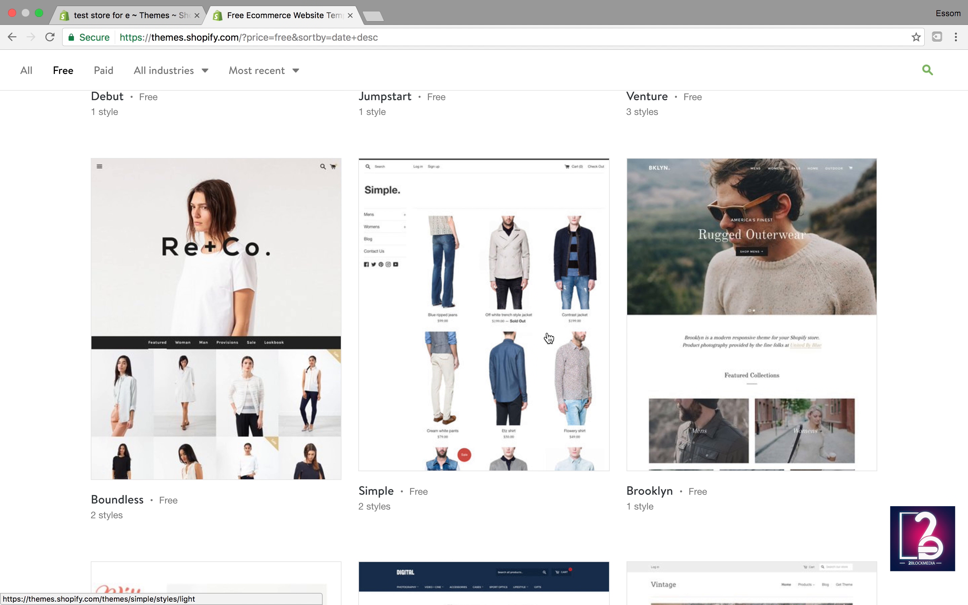
Step: Open the Simple theme, preview its Beauty style, then start with the Light style
left_click(486, 326)
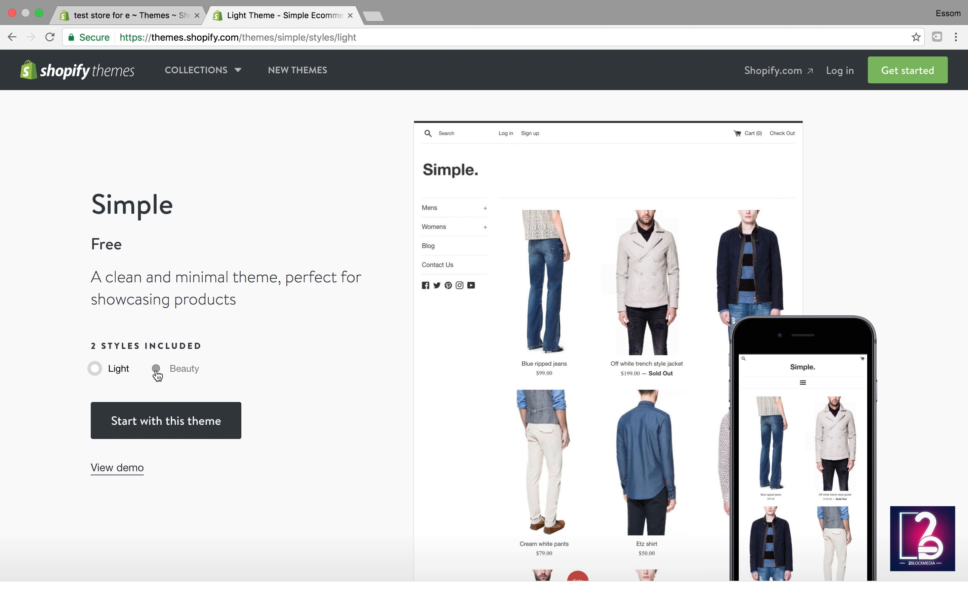
left_click(118, 369)
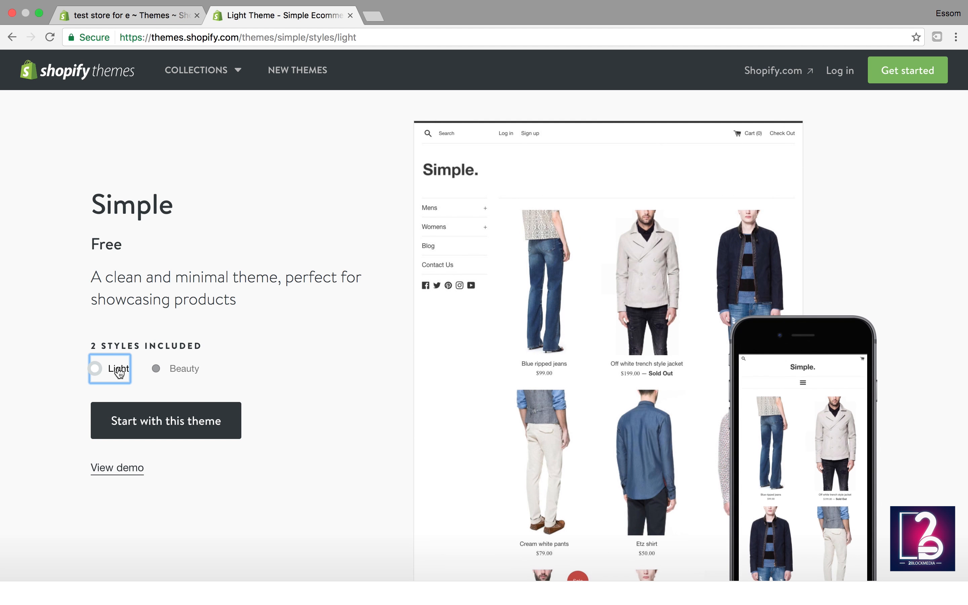
left_click(166, 372)
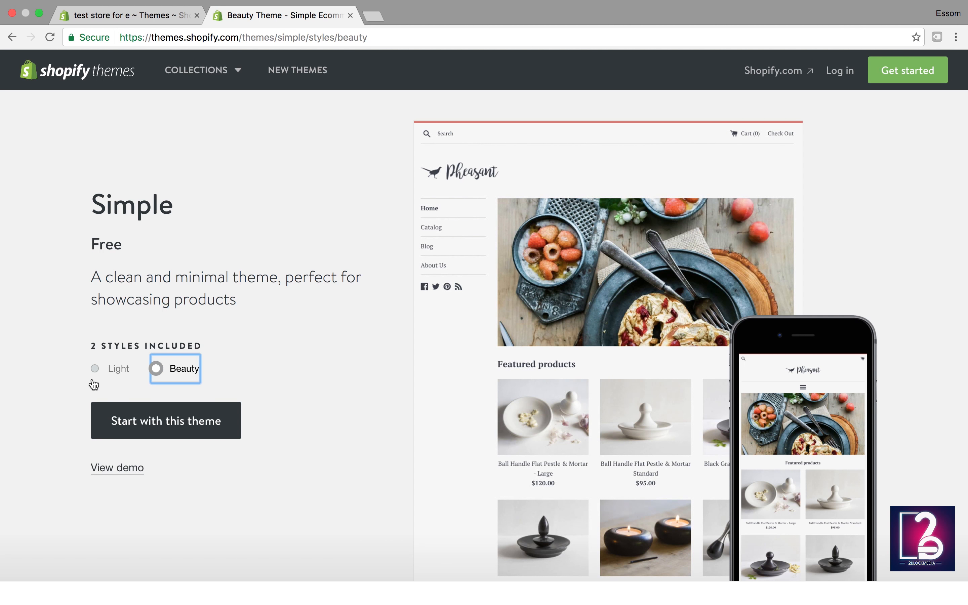
double_click(90, 369)
left_click(91, 370)
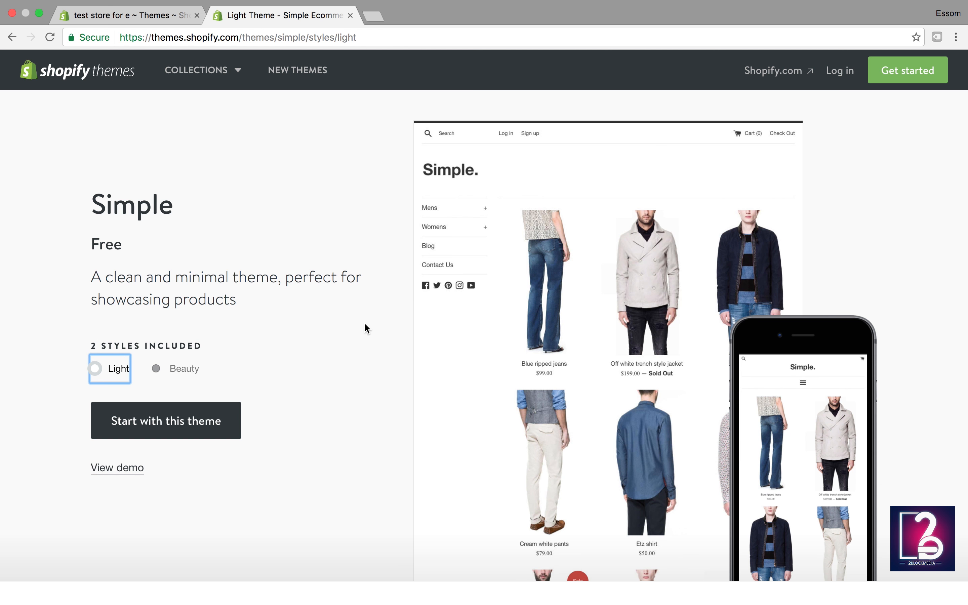
left_click(179, 422)
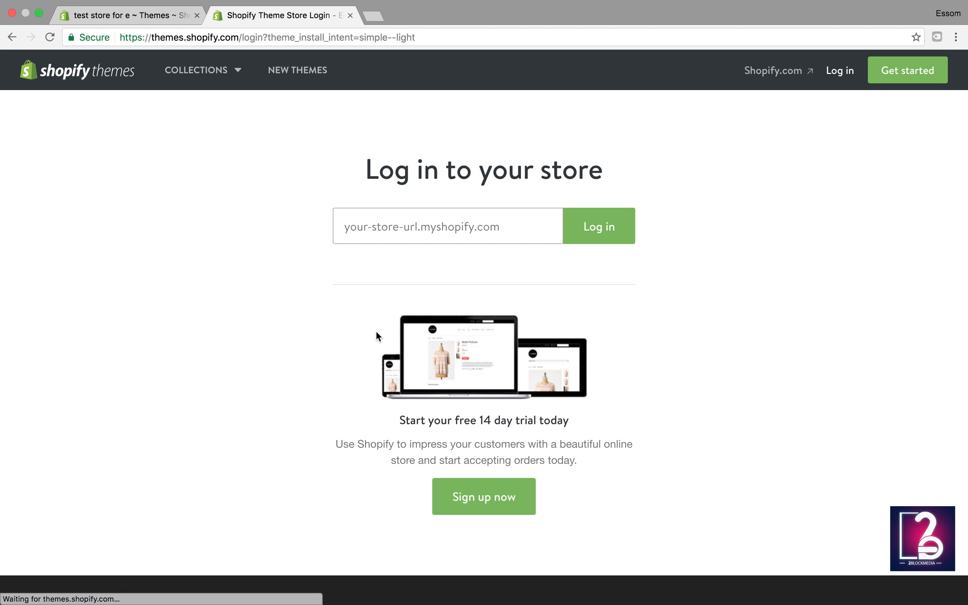
Step: Copy the test store's base address from the admin tab and log in with it on the theme store
left_click(439, 222)
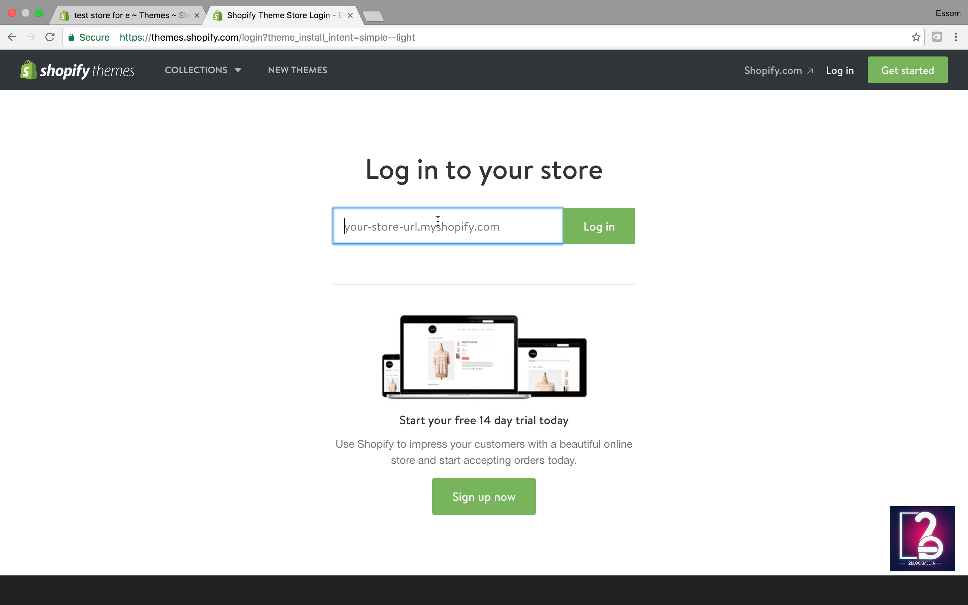
left_click(175, 18)
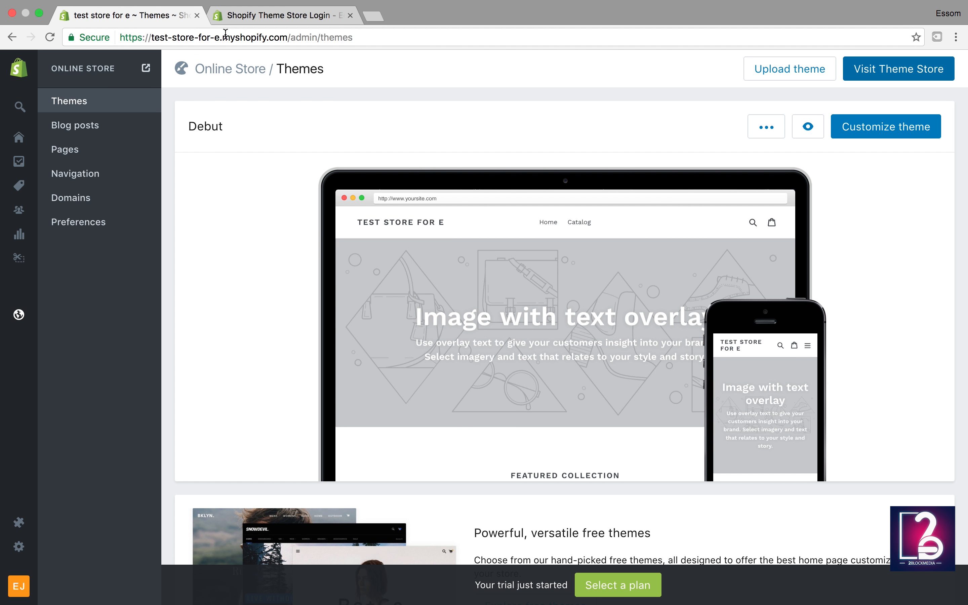
double_click(221, 38)
left_click(221, 37)
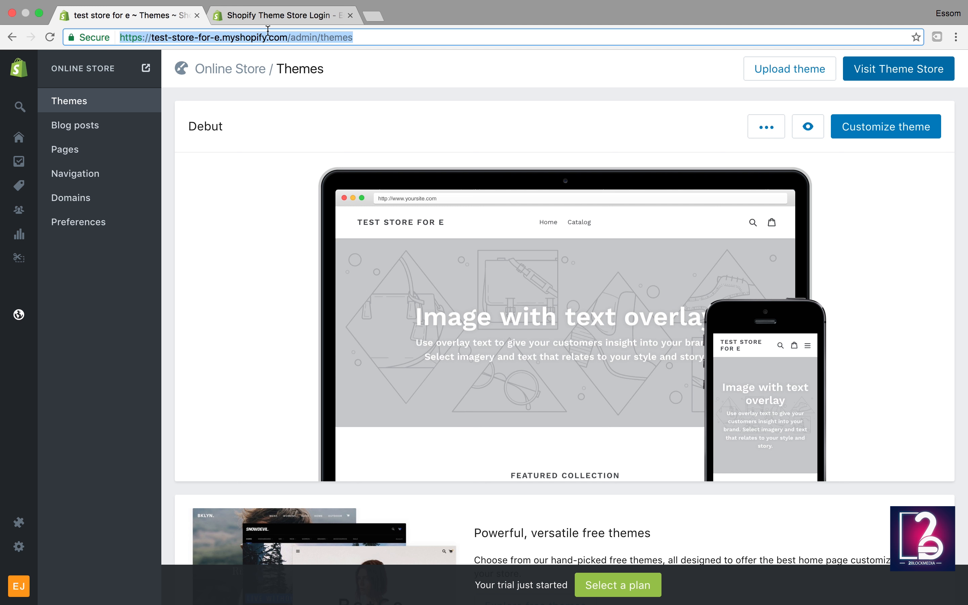
left_click(288, 38)
left_click_drag(287, 38, 109, 40)
key("super+c")
left_click(240, 15)
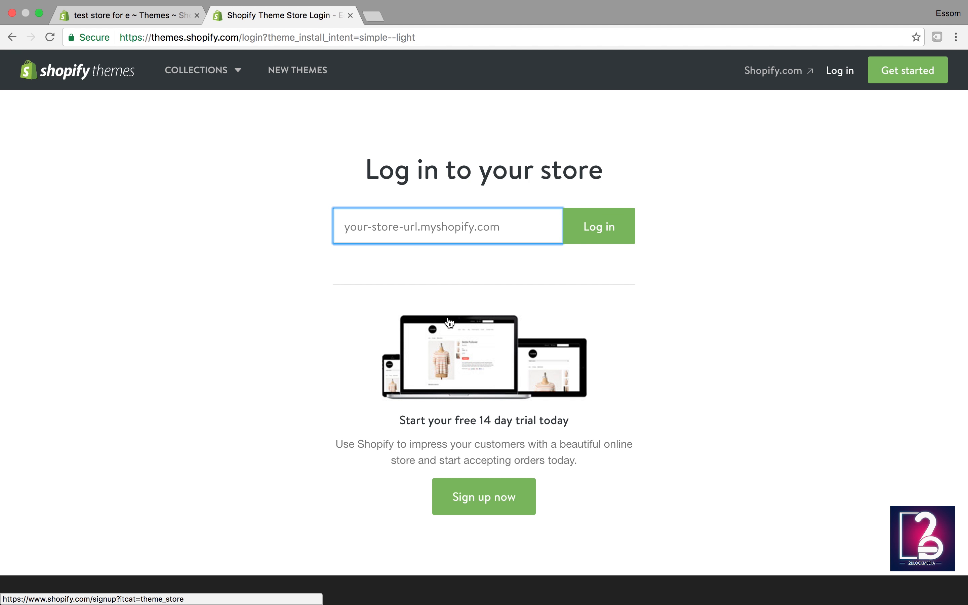
left_click(387, 222)
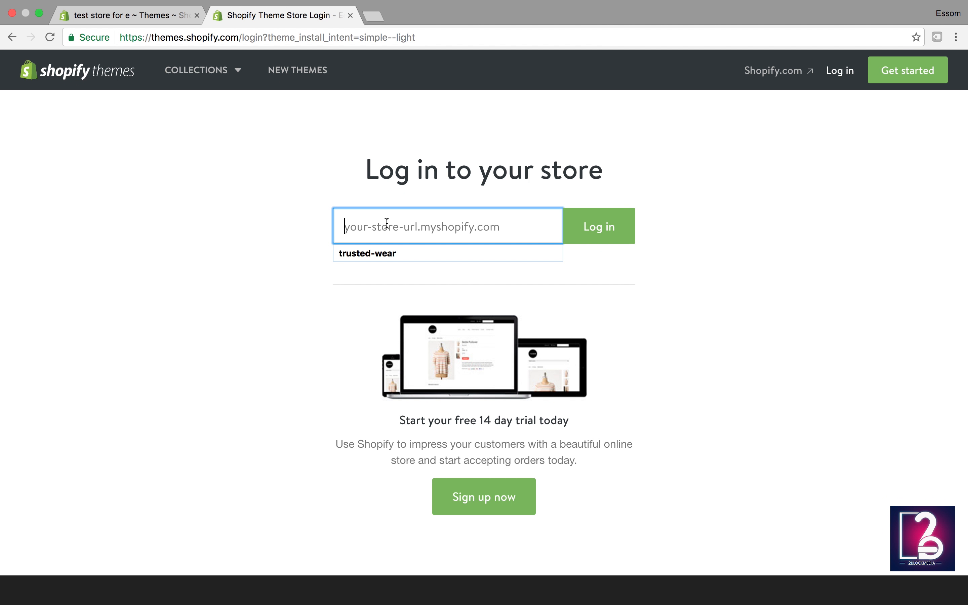
key("super+v")
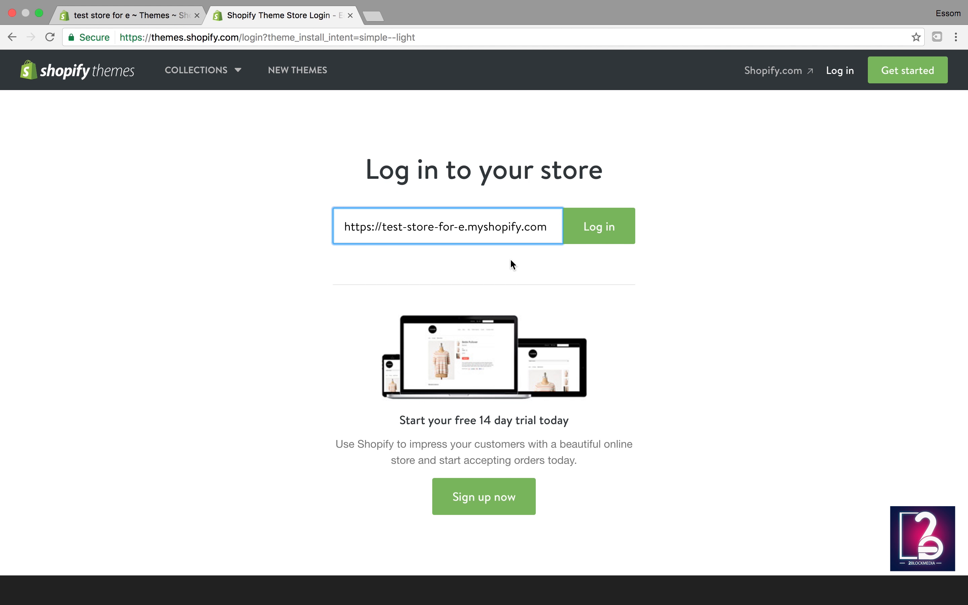
left_click(602, 233)
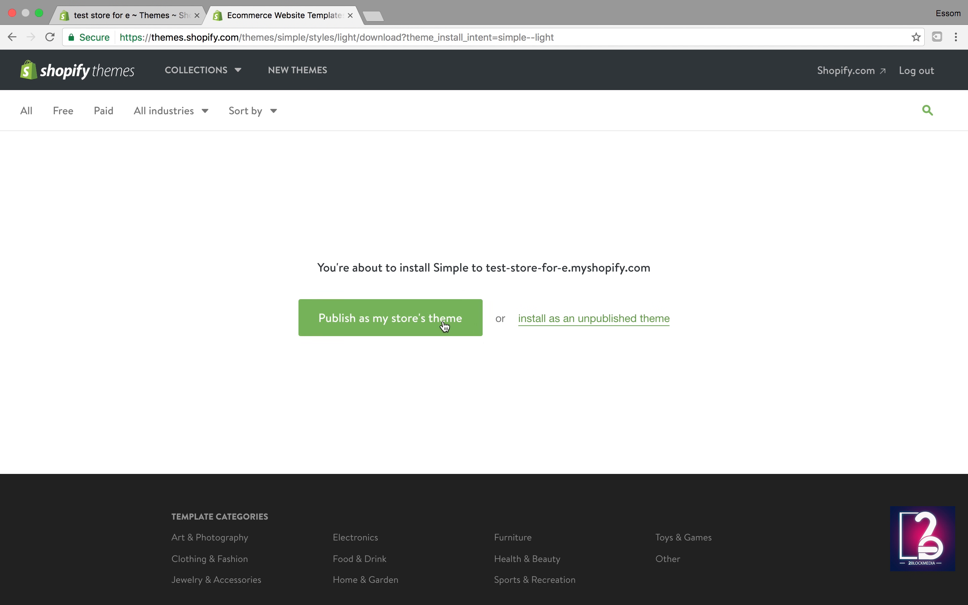
Step: Publish Simple as the store's live theme and continue to the Theme Manager
left_click(379, 323)
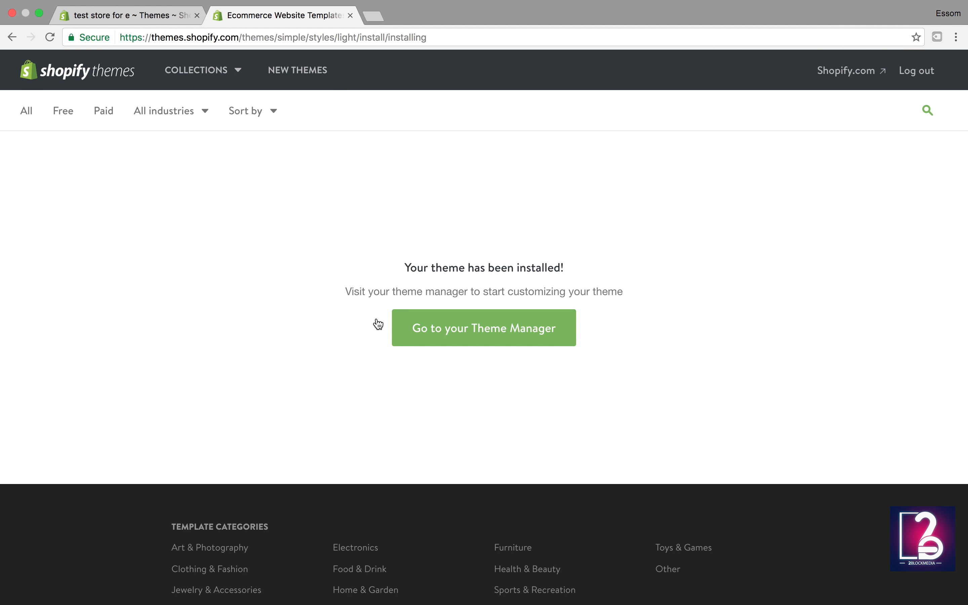
left_click(472, 332)
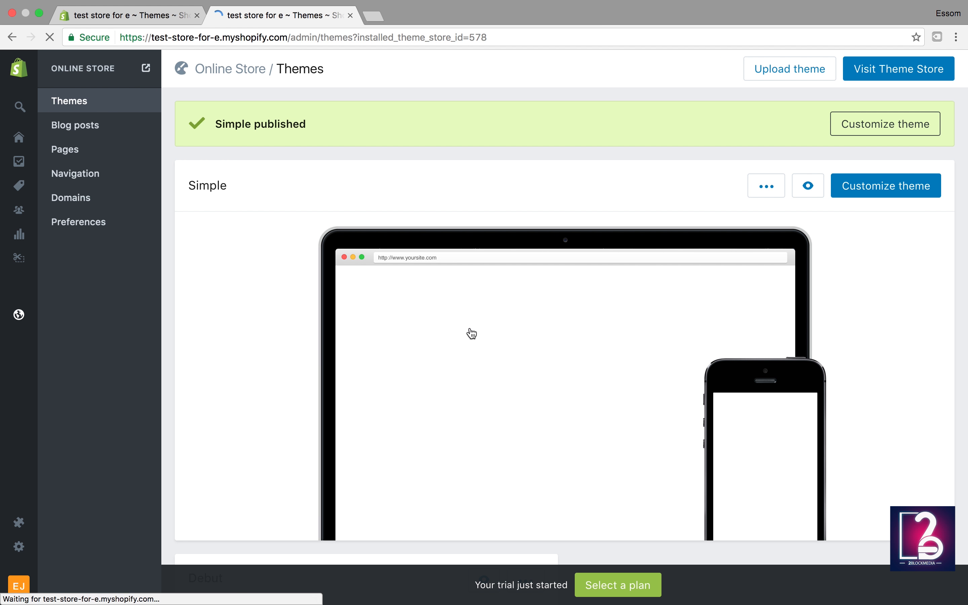
scroll(258, 378, "down", 3)
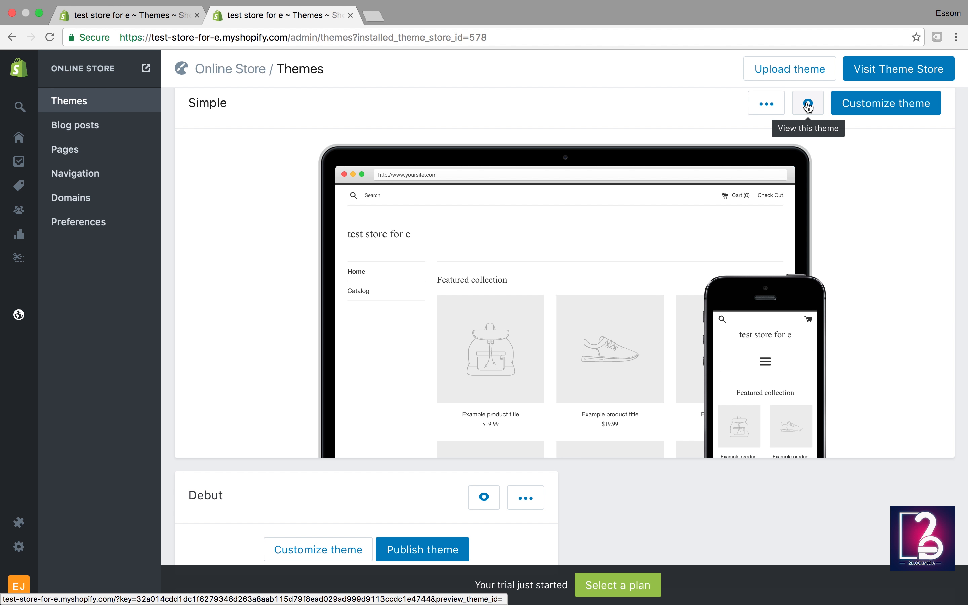
mouse_move(754, 146)
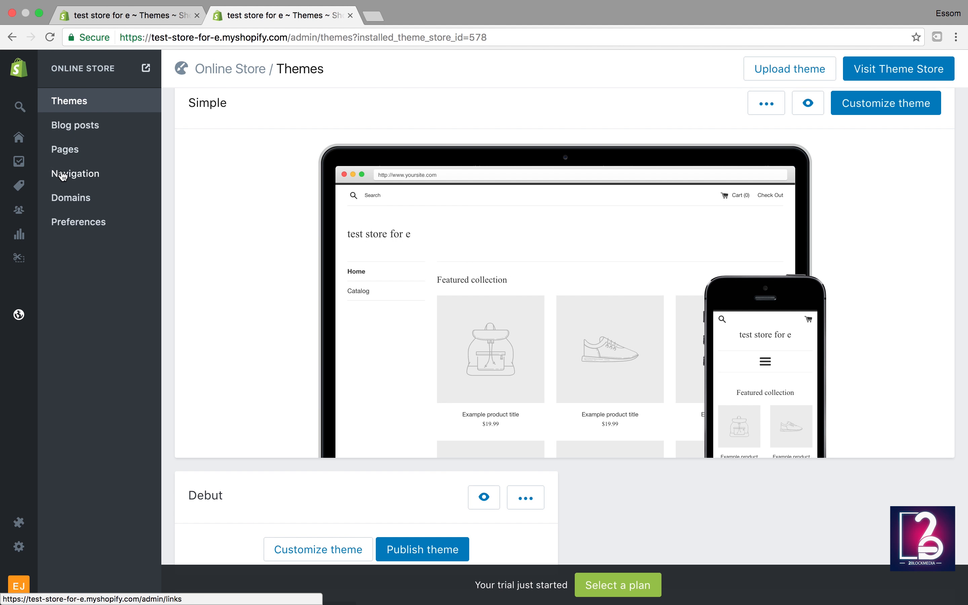
mouse_move(22, 542)
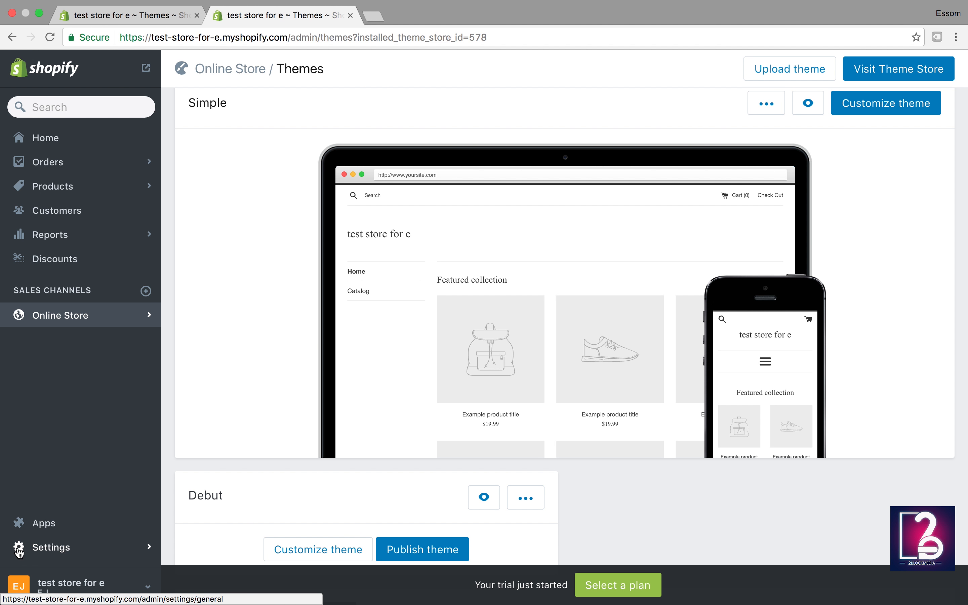
Step: Open the admin Apps page, then launch the Shopify App Store in a new tab
left_click(47, 527)
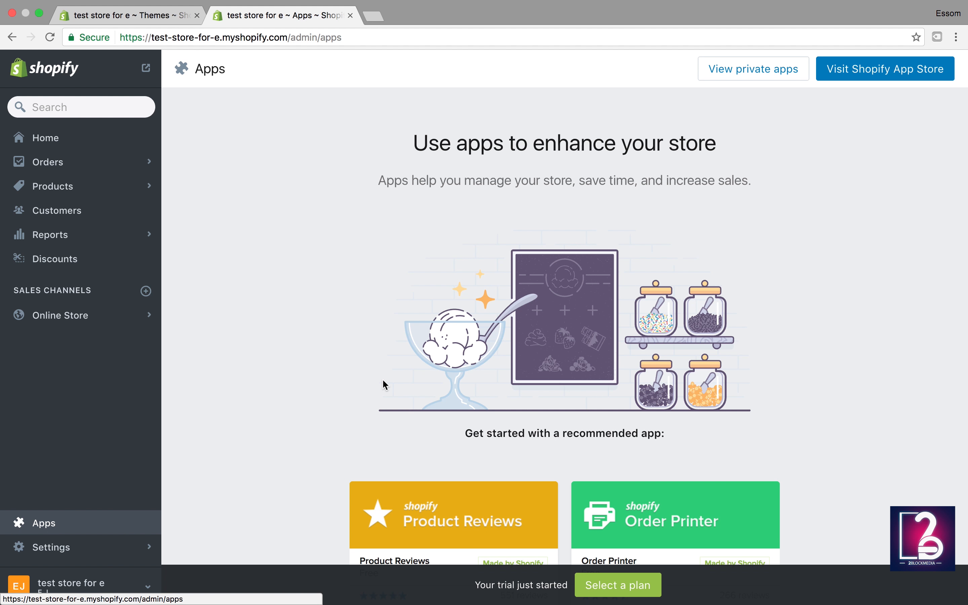
left_click(855, 71)
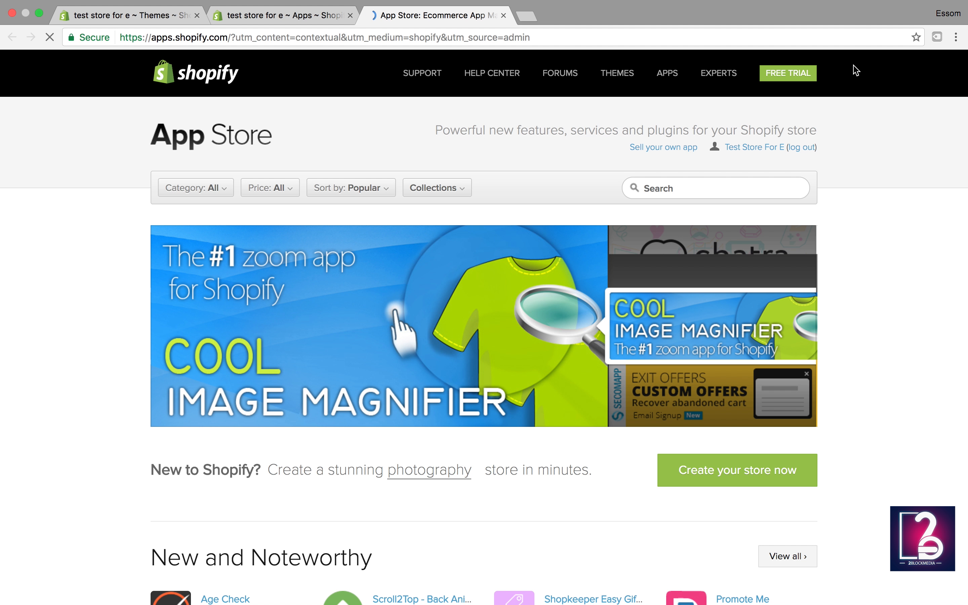
Step: Scroll through the App Store's featured banners, New and Noteworthy apps and Marketing section
scroll(656, 244, "down", 3)
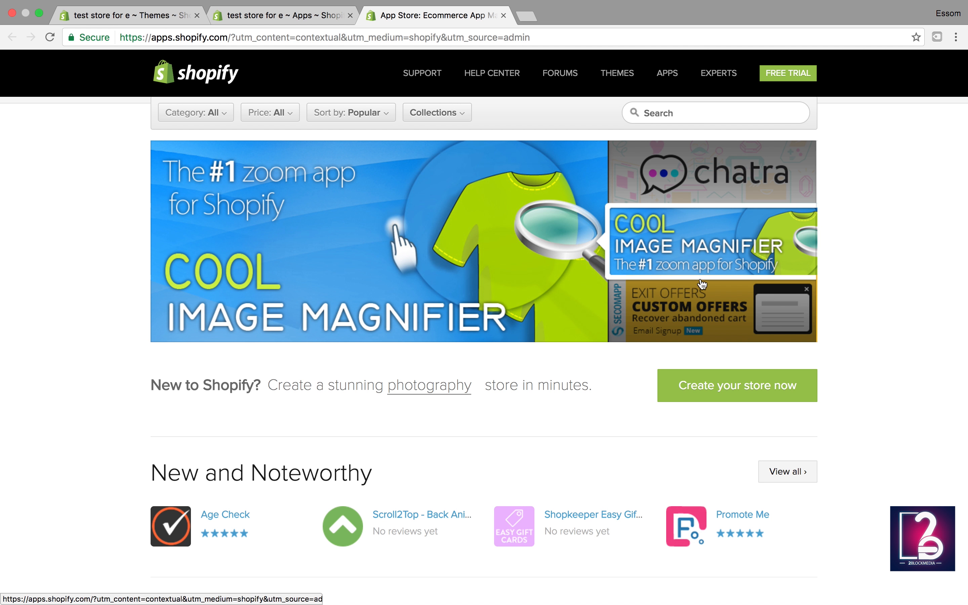
scroll(846, 374, "down", 2)
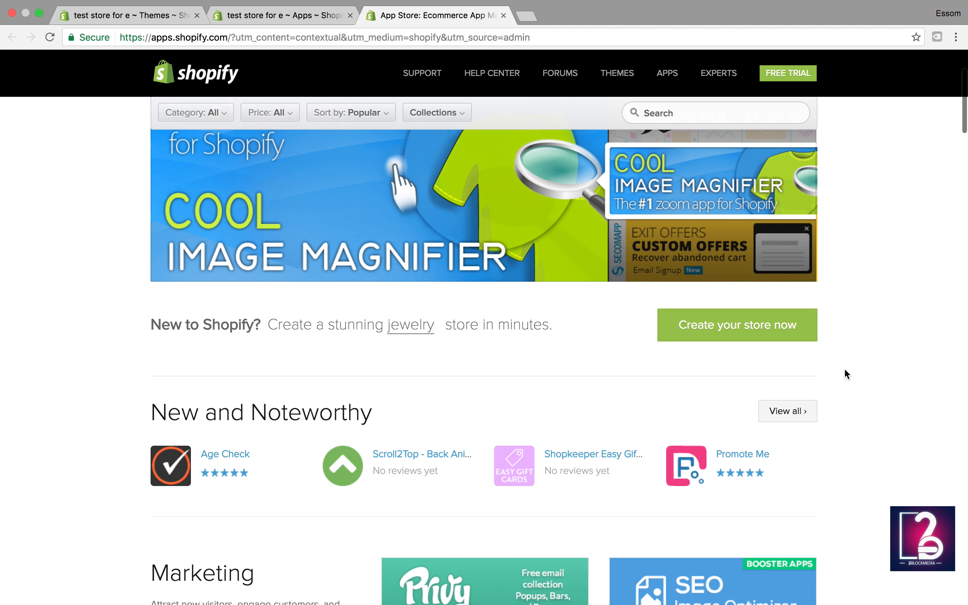
scroll(844, 372, "down", 3)
scroll(845, 372, "up", 1)
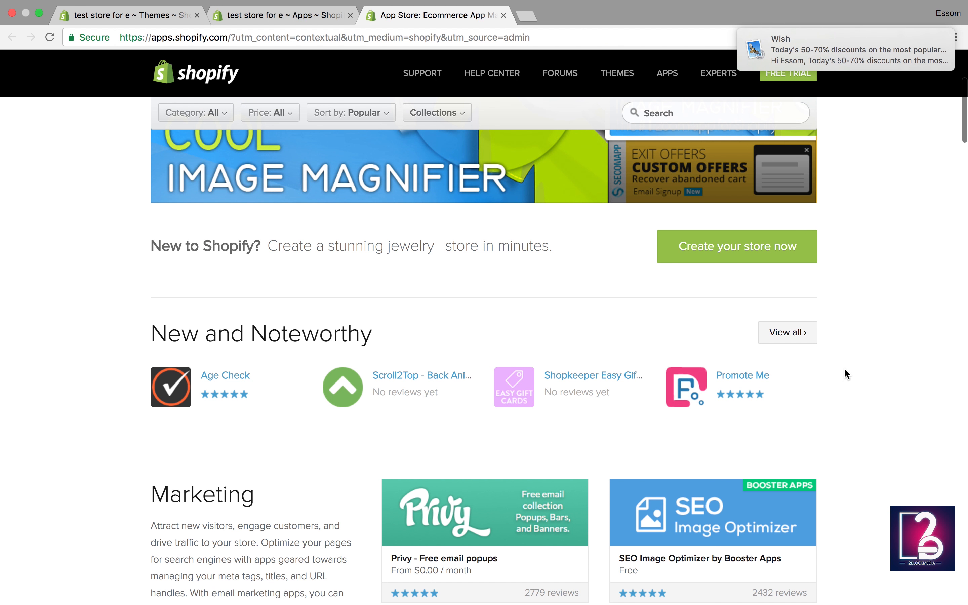
scroll(794, 320, "down", 9)
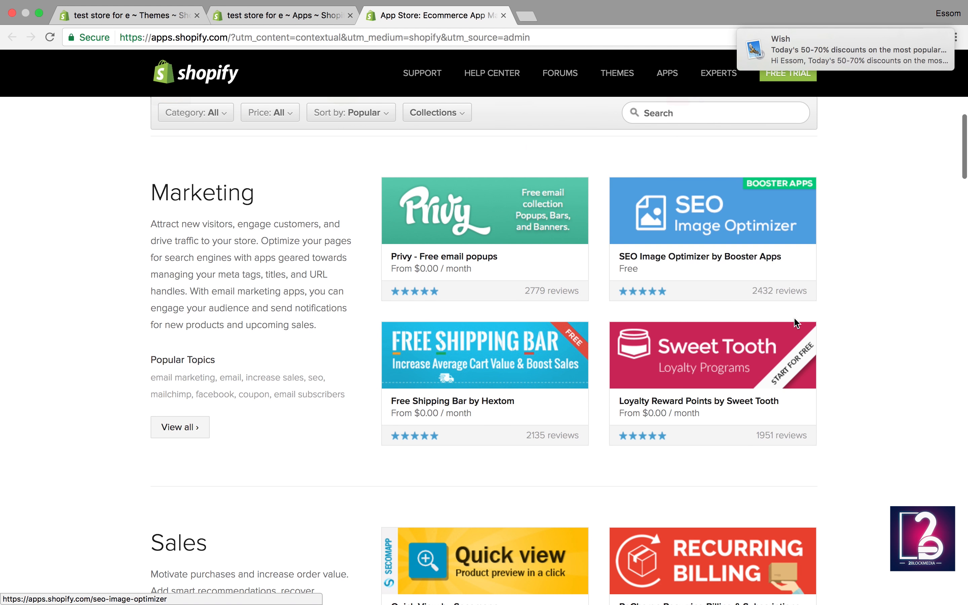
scroll(794, 318, "down", 2)
scroll(793, 317, "up", 10)
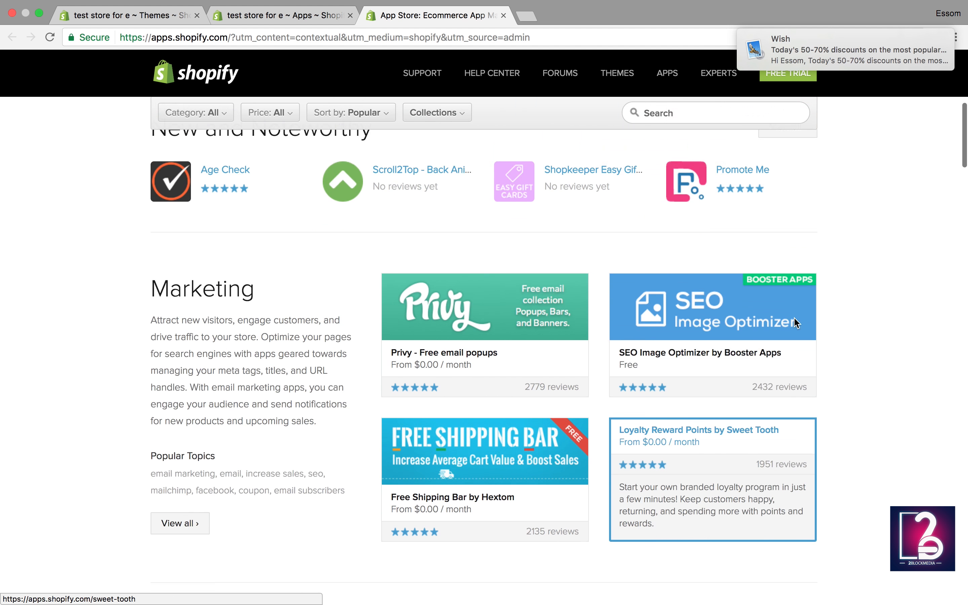
scroll(719, 360, "down", 5)
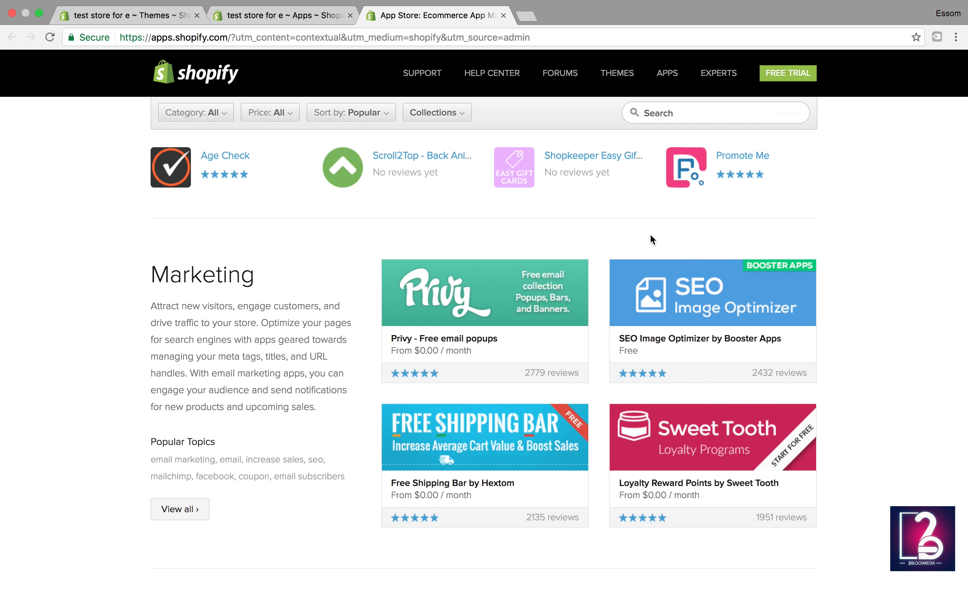
scroll(651, 238, "down", 3)
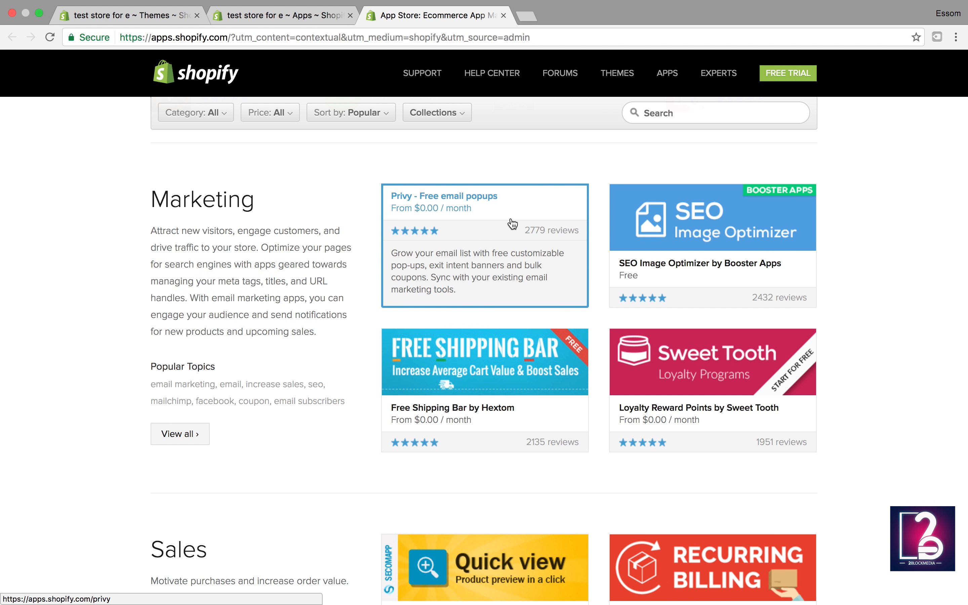
scroll(478, 285, "up", 7)
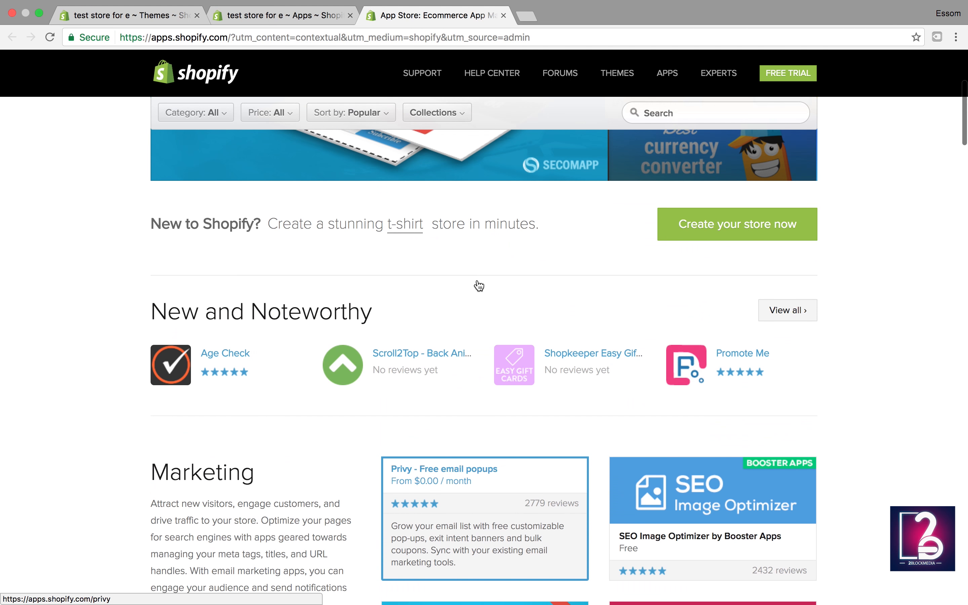
scroll(479, 285, "up", 6)
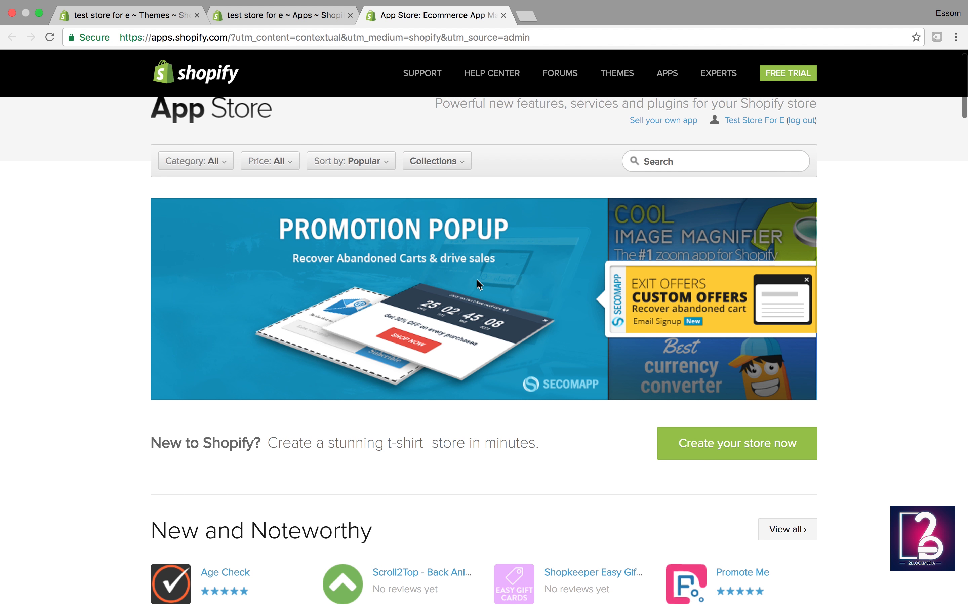
scroll(477, 279, "down", 4)
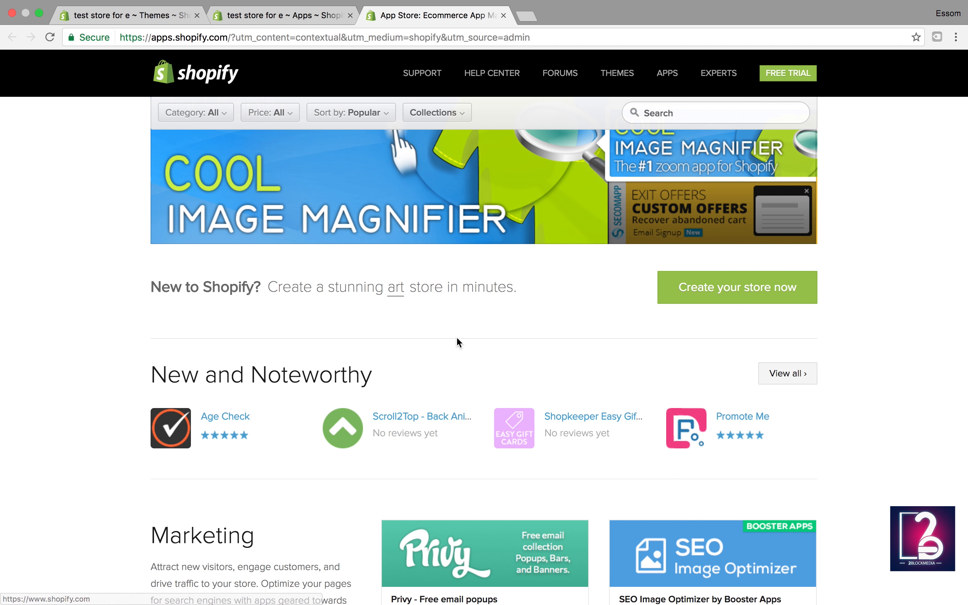
scroll(457, 338, "up", 4)
scroll(457, 338, "down", 3)
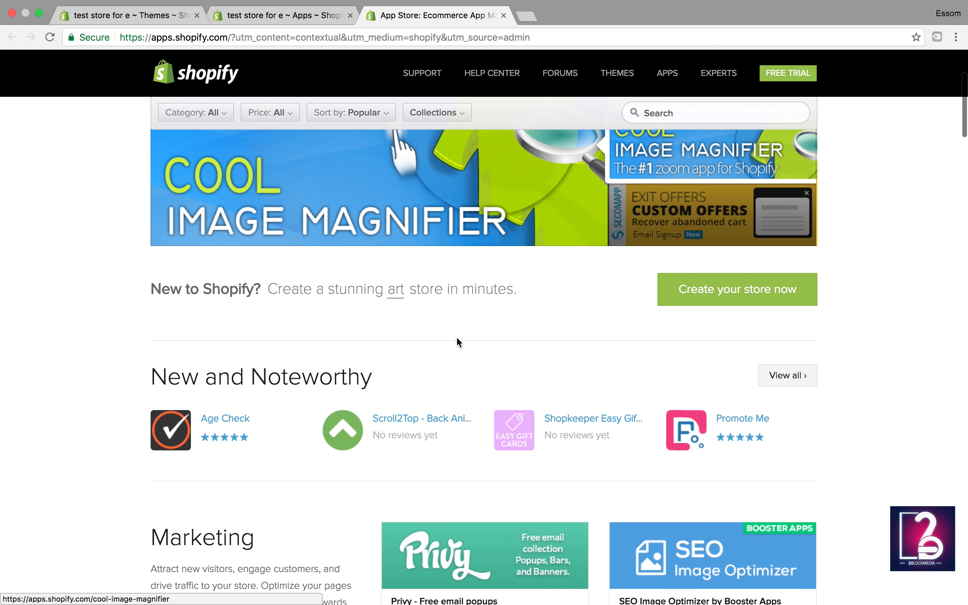
scroll(456, 339, "down", 5)
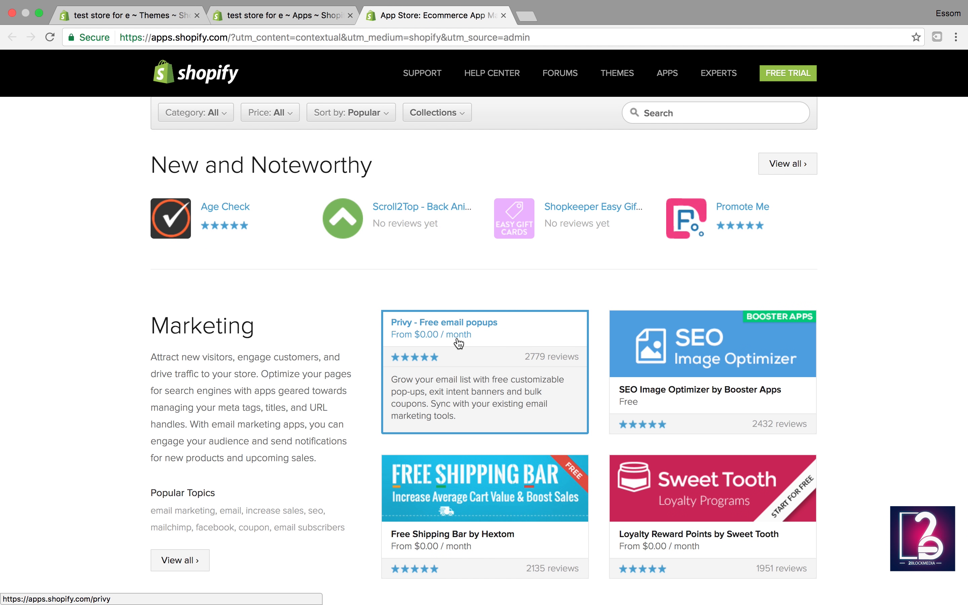
Step: Open the store's General settings and look over the store name and account email
left_click(248, 17)
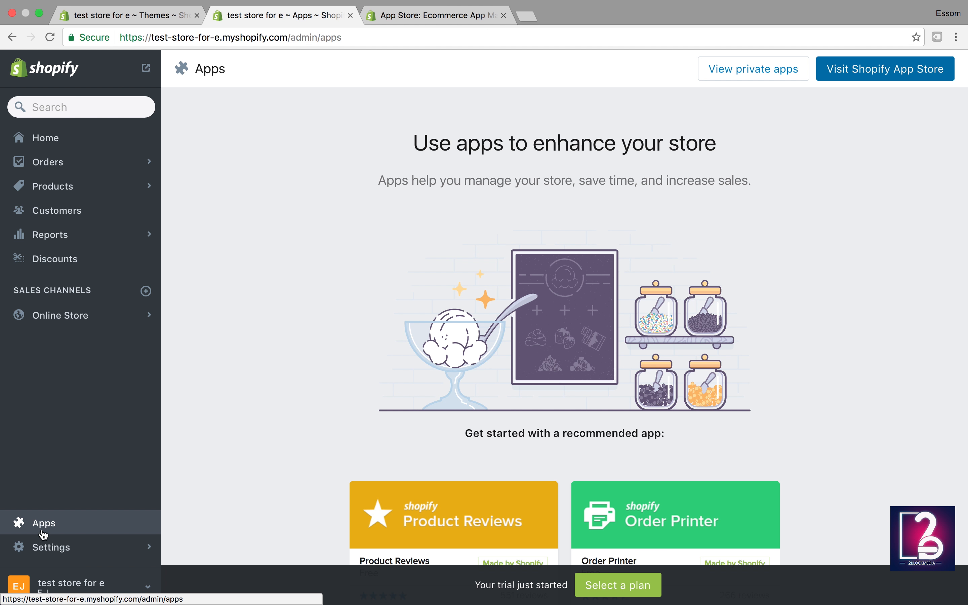
left_click(44, 548)
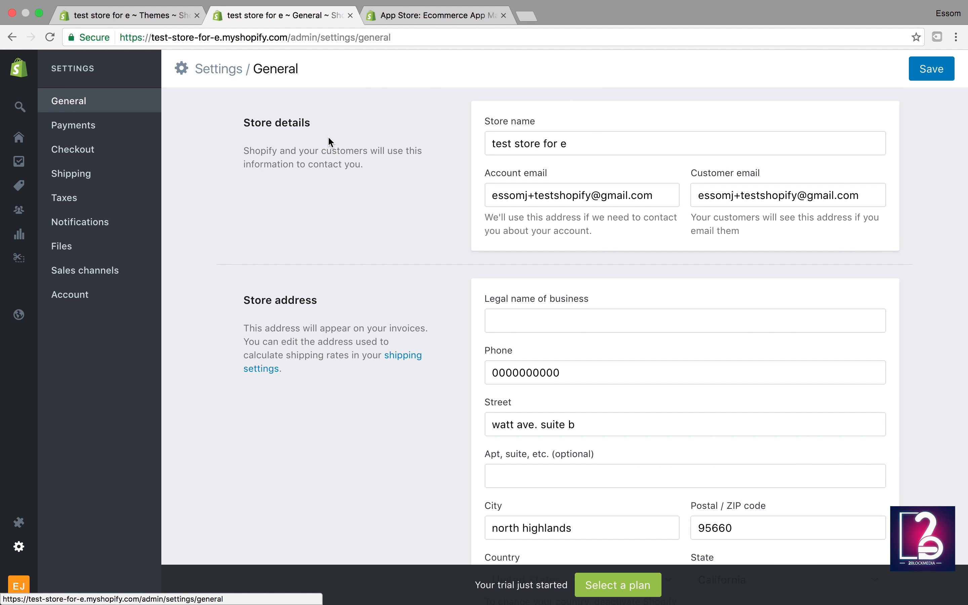
left_click_drag(576, 145, 473, 139)
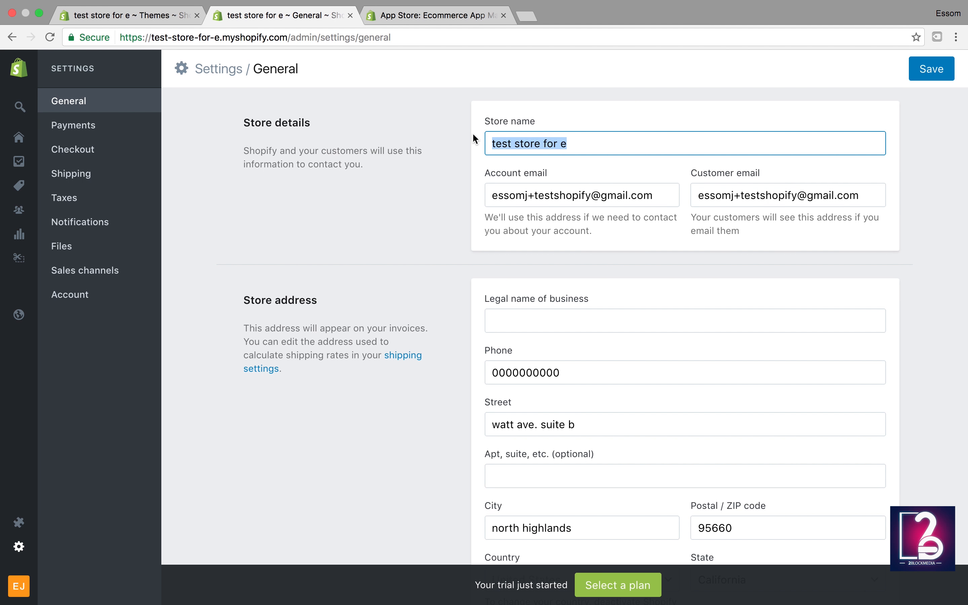
scroll(581, 208, "down", 2)
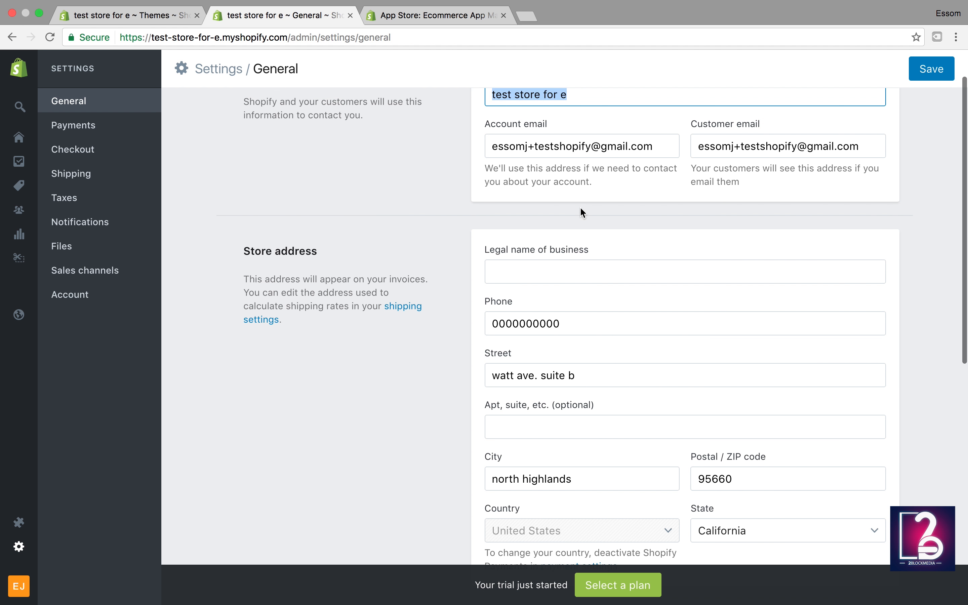
scroll(581, 212, "up", 1)
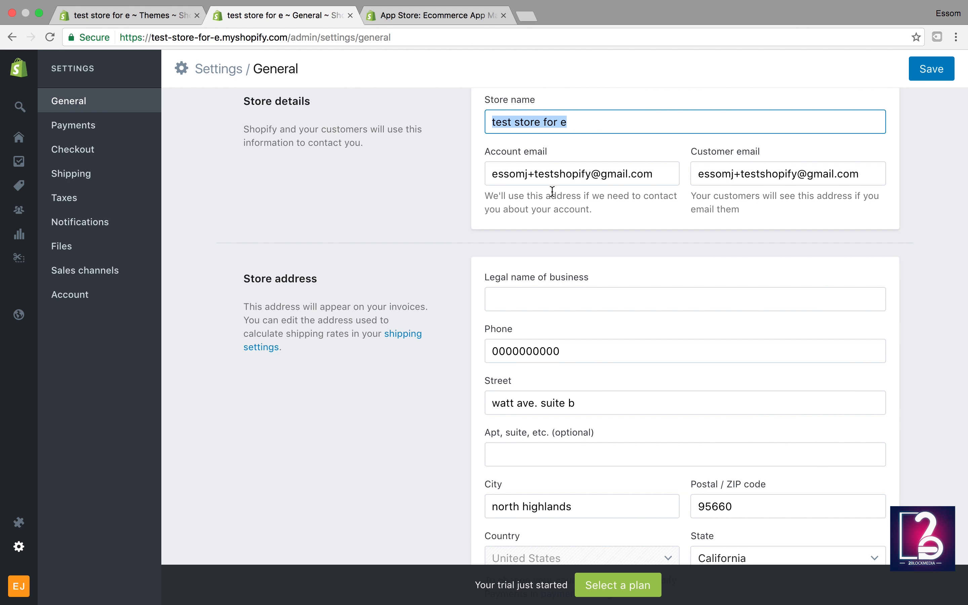
left_click(539, 174)
Step: In Standards and formats, keep Pound (lb) as the default weight unit
scroll(658, 288, "down", 3)
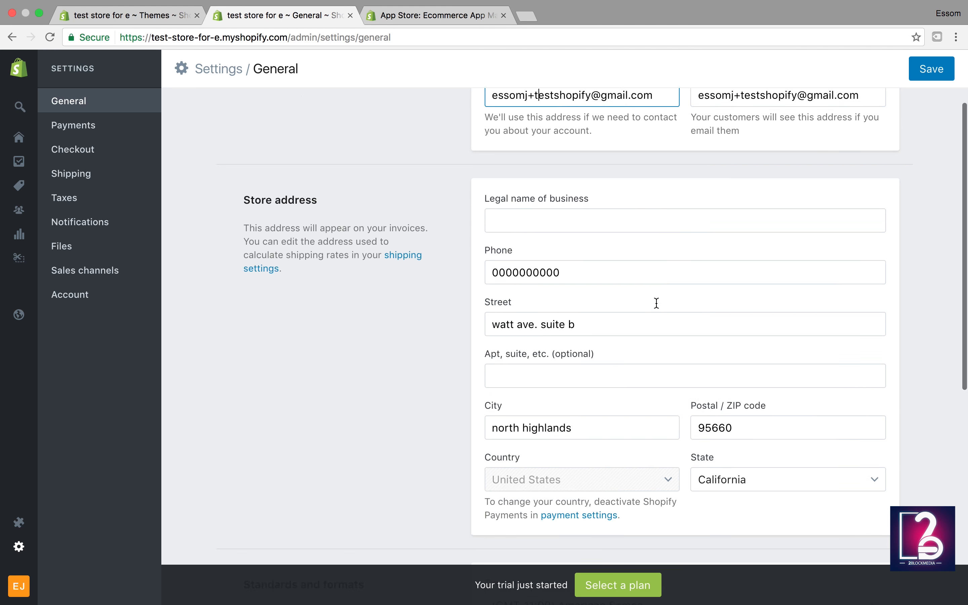
scroll(657, 303, "down", 10)
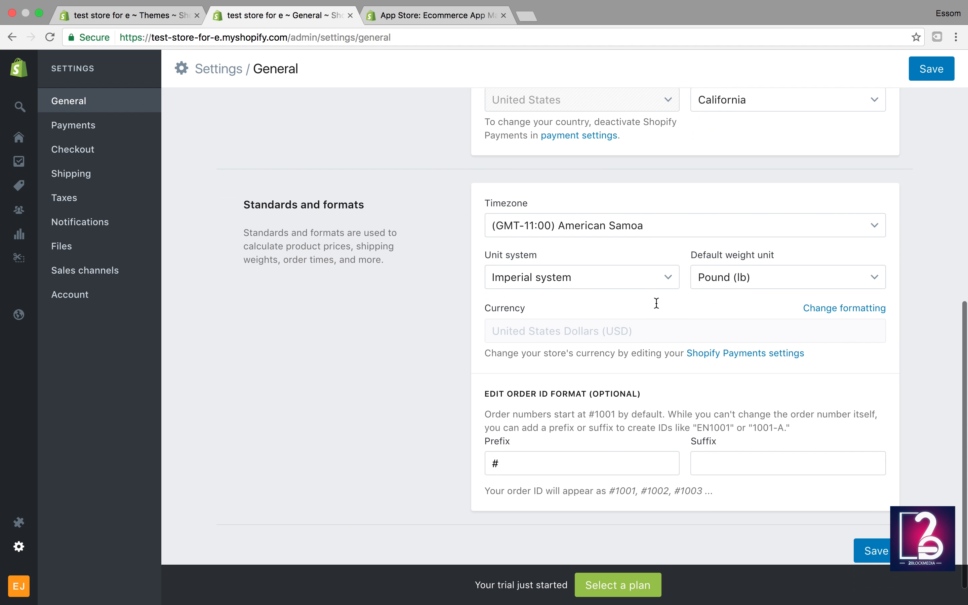
scroll(656, 302, "down", 1)
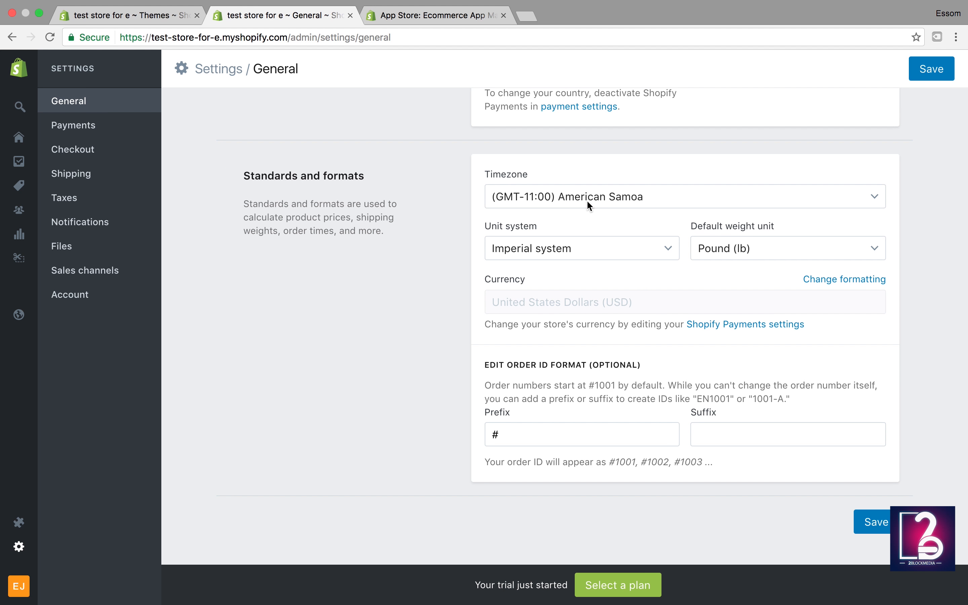
left_click(715, 252)
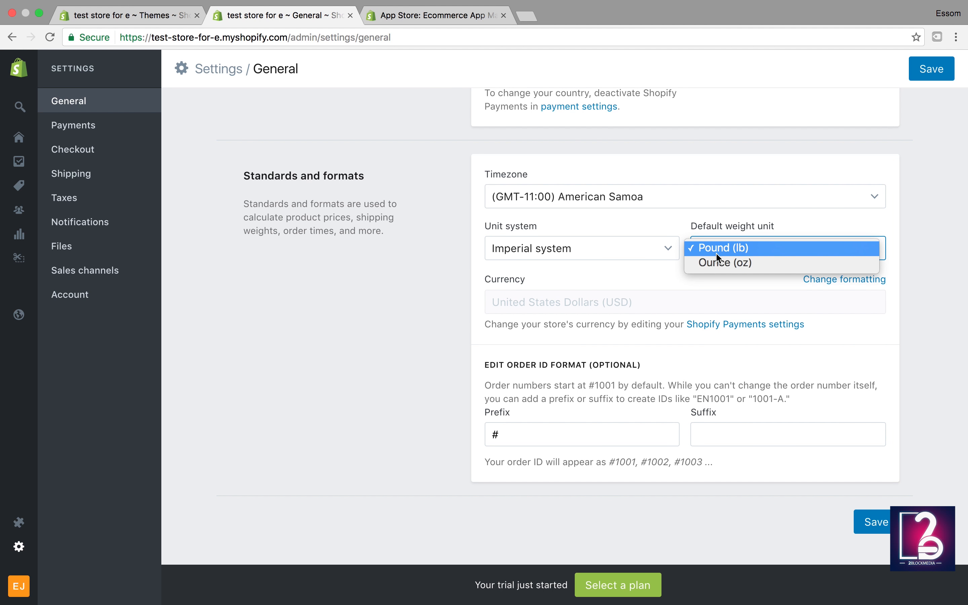
left_click(554, 366)
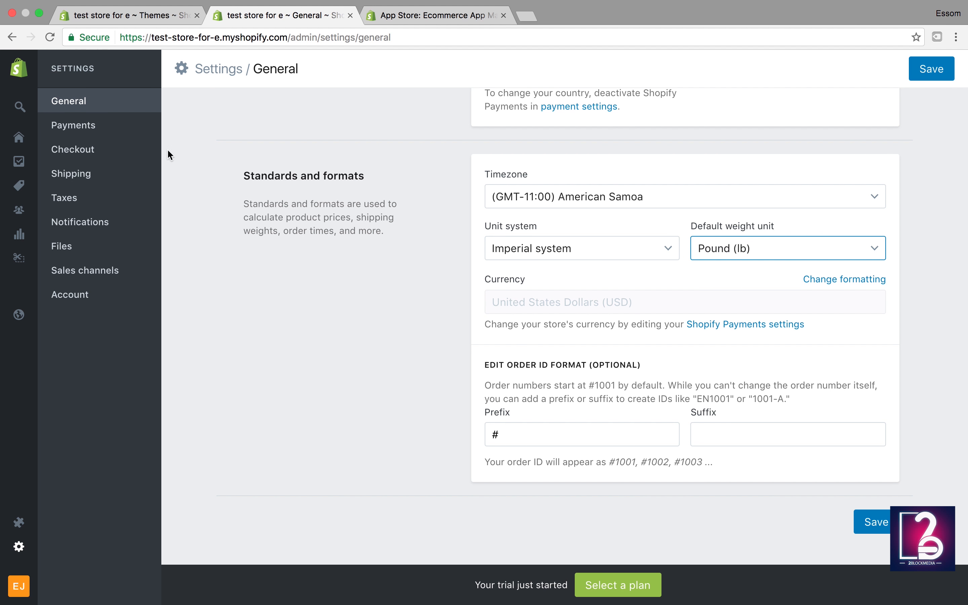
Step: Open Payments settings and scroll through the Shopify Payments and PayPal Express Checkout sections
left_click(83, 135)
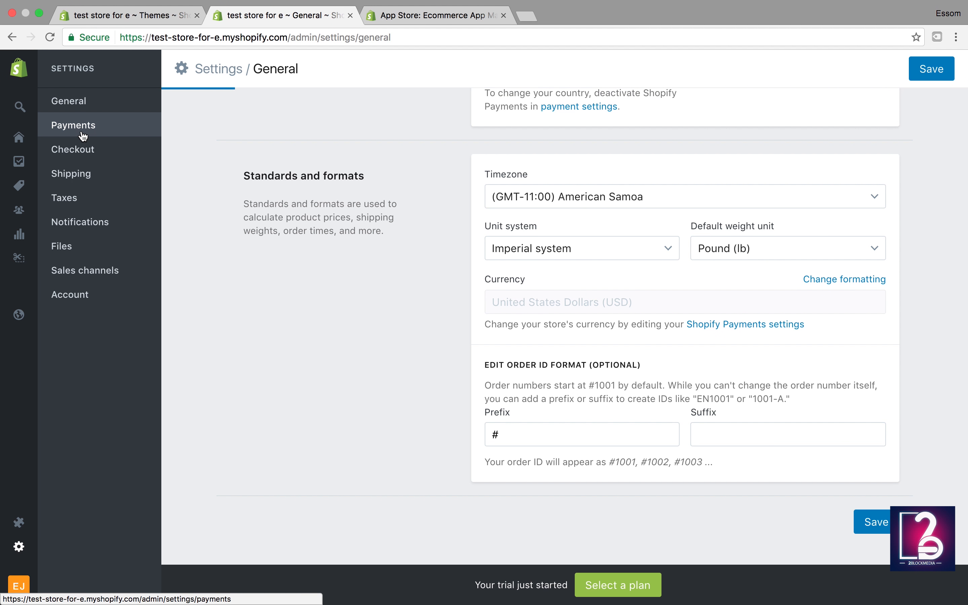
scroll(359, 312, "down", 2)
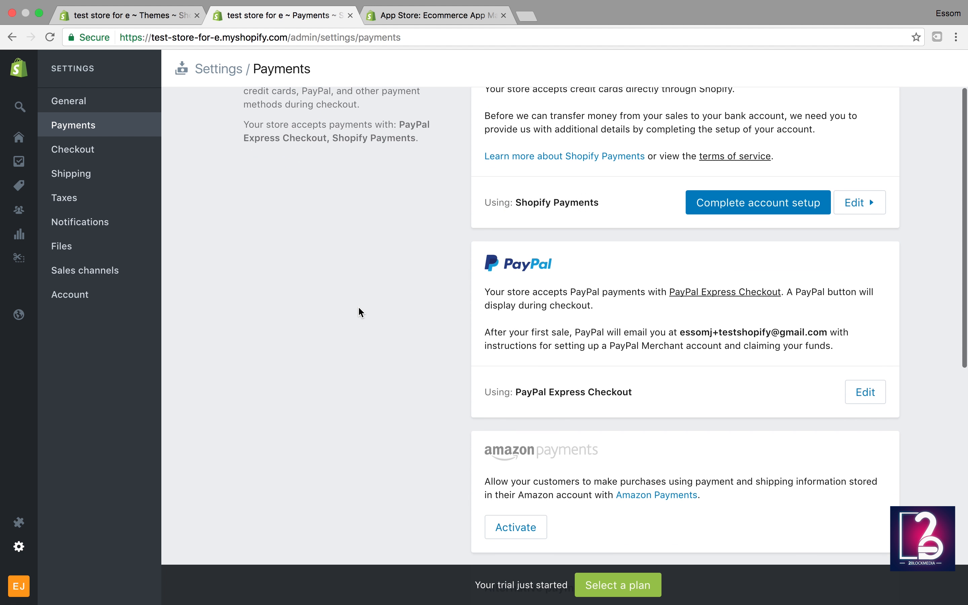
scroll(360, 312, "up", 2)
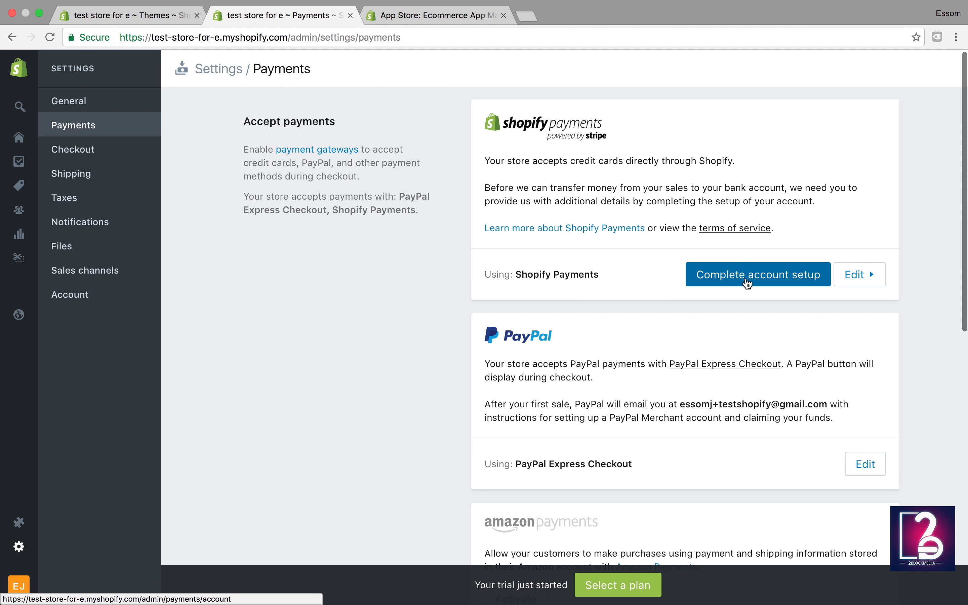
scroll(747, 276, "down", 5)
scroll(746, 282, "down", 3)
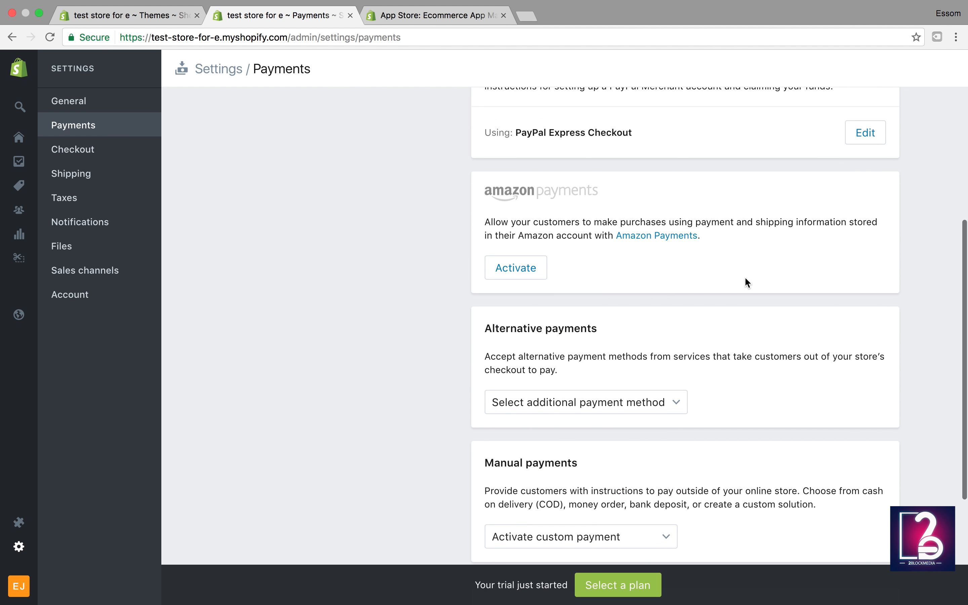
scroll(746, 282, "down", 2)
scroll(746, 282, "down", 1)
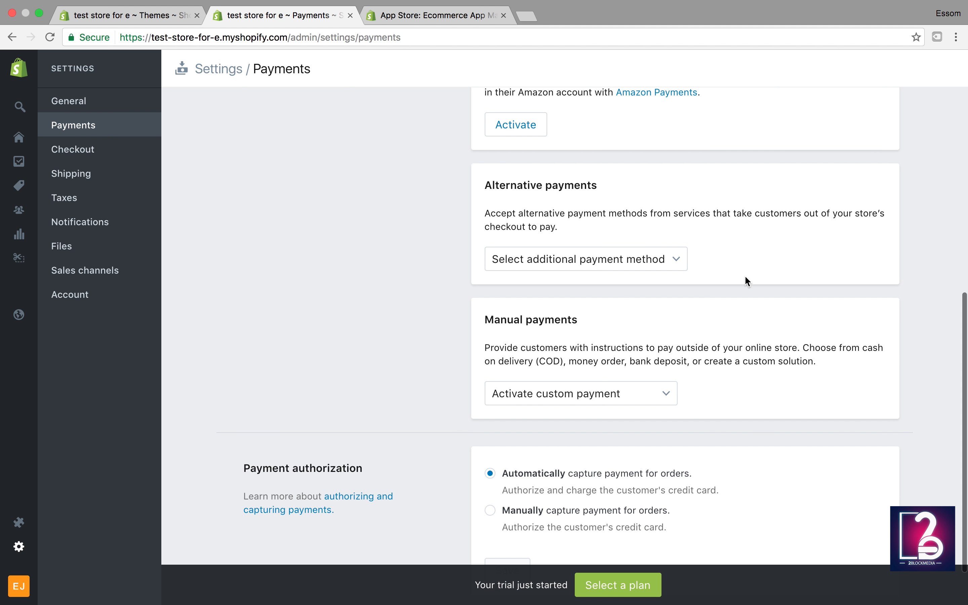
scroll(746, 282, "down", 1)
Step: Check the additional payment methods list and close it without choosing one
left_click(672, 221)
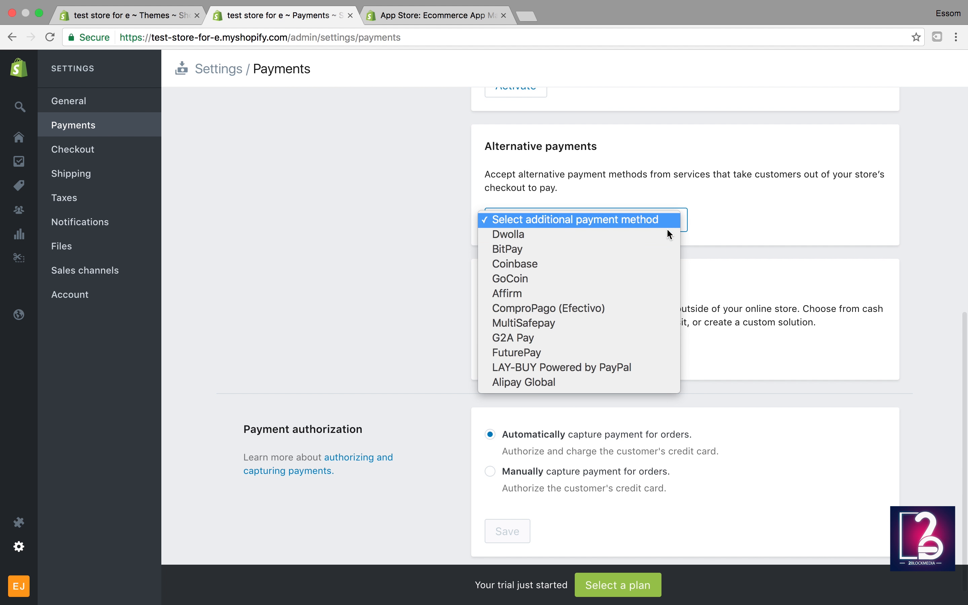
left_click(763, 214)
scroll(685, 338, "down", 1)
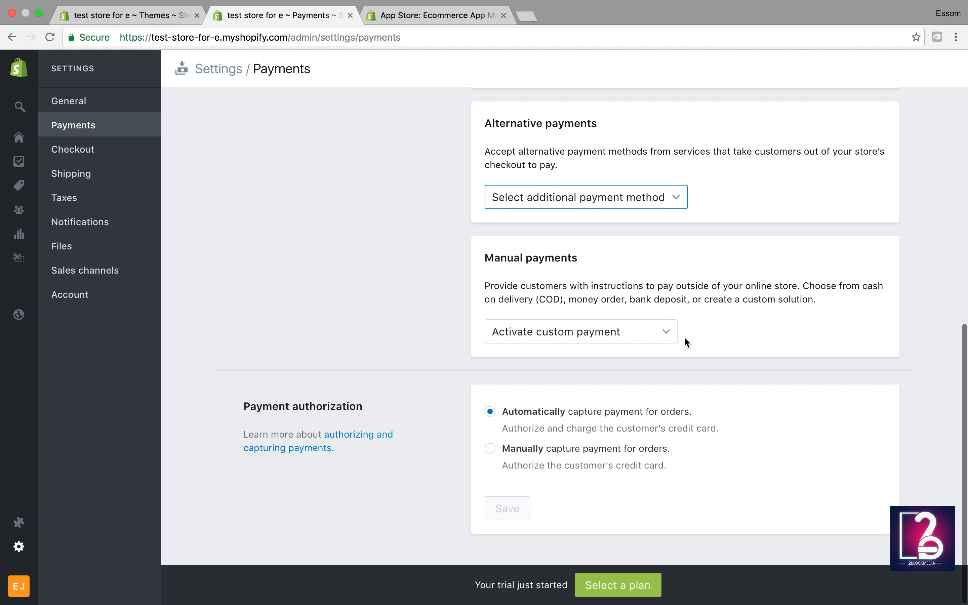
scroll(685, 340, "up", 10)
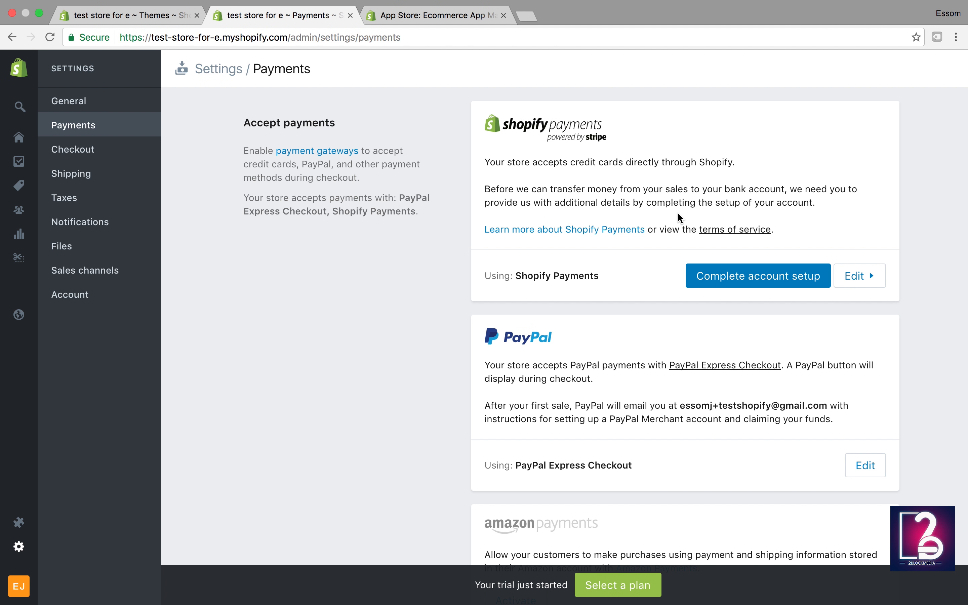
Step: Review Checkout settings: accounts disabled, last name only required, company name and phone hidden
left_click(63, 158)
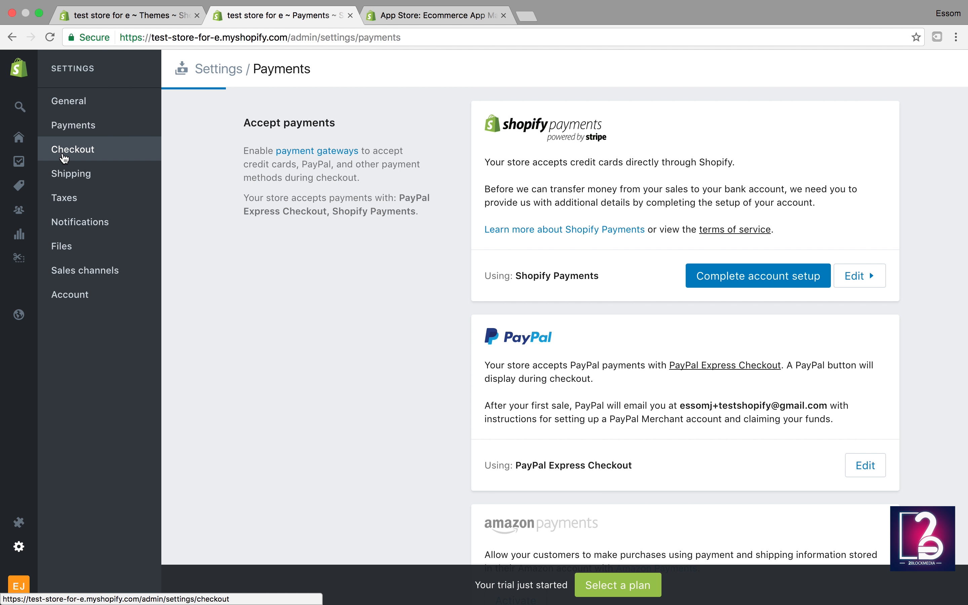
scroll(407, 304, "down", 2)
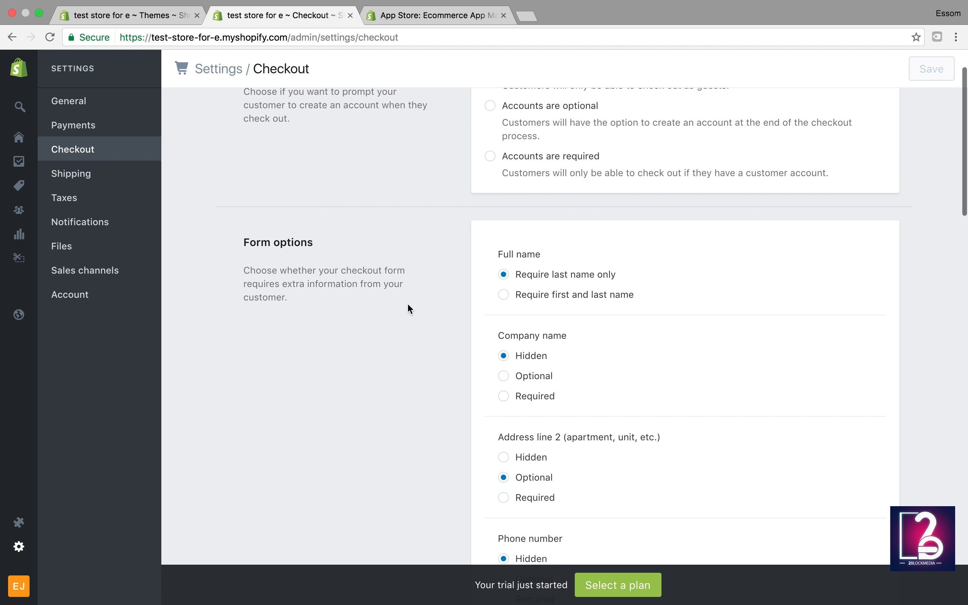
scroll(408, 307, "up", 2)
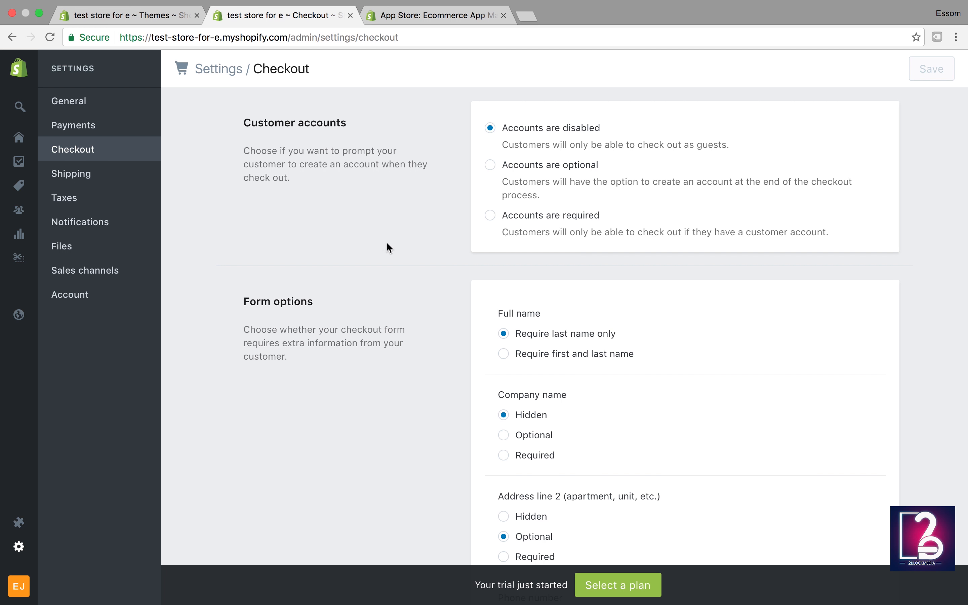
scroll(530, 245, "down", 3)
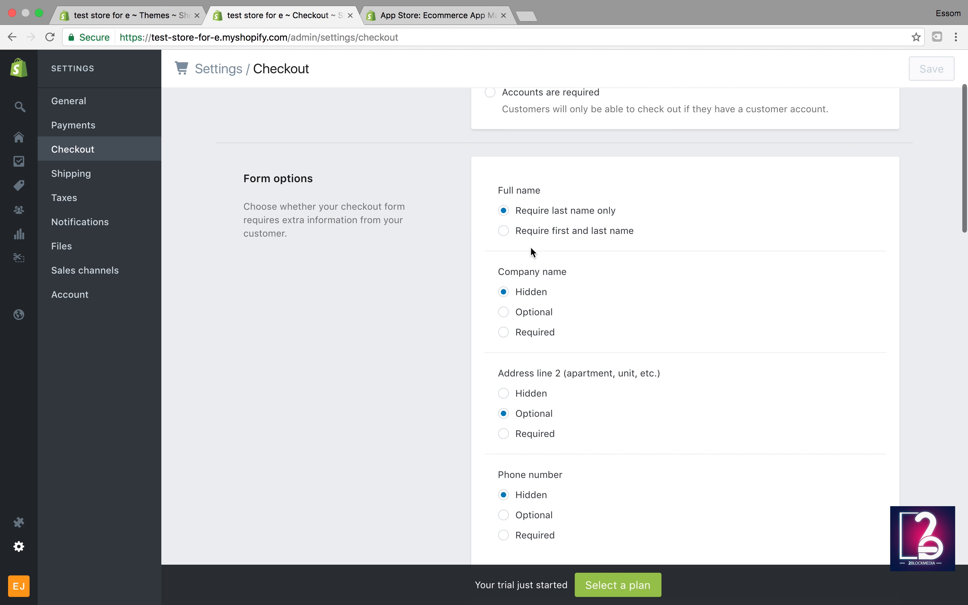
scroll(518, 243, "down", 2)
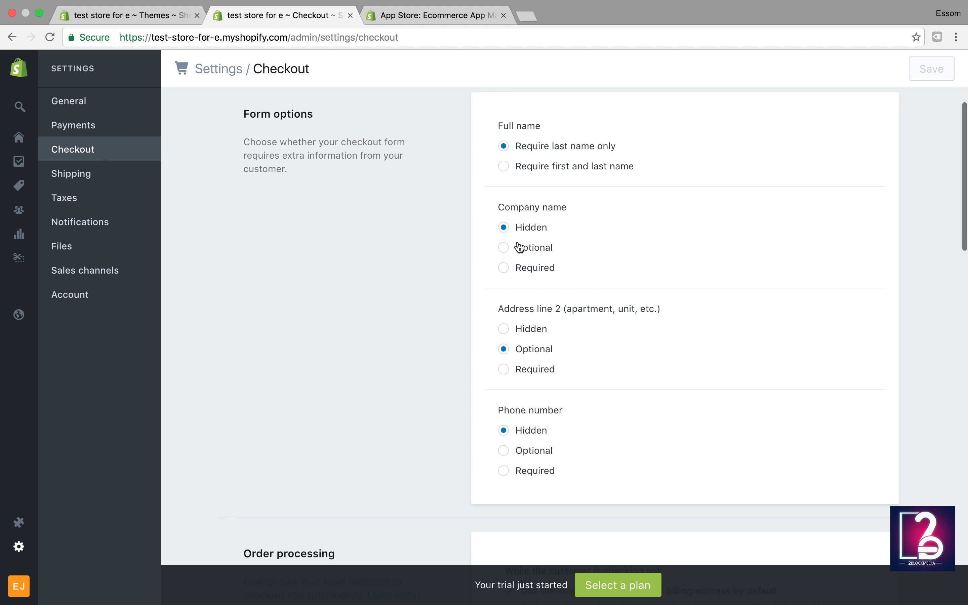
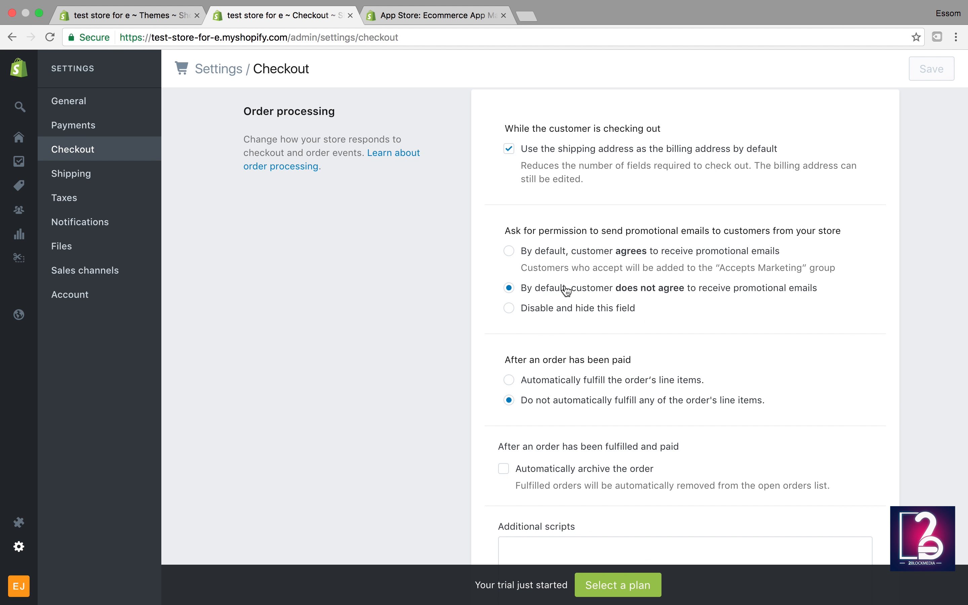
Step: Scroll Checkout settings past order processing to the empty refund, privacy and TOS fields
scroll(567, 290, "down", 1)
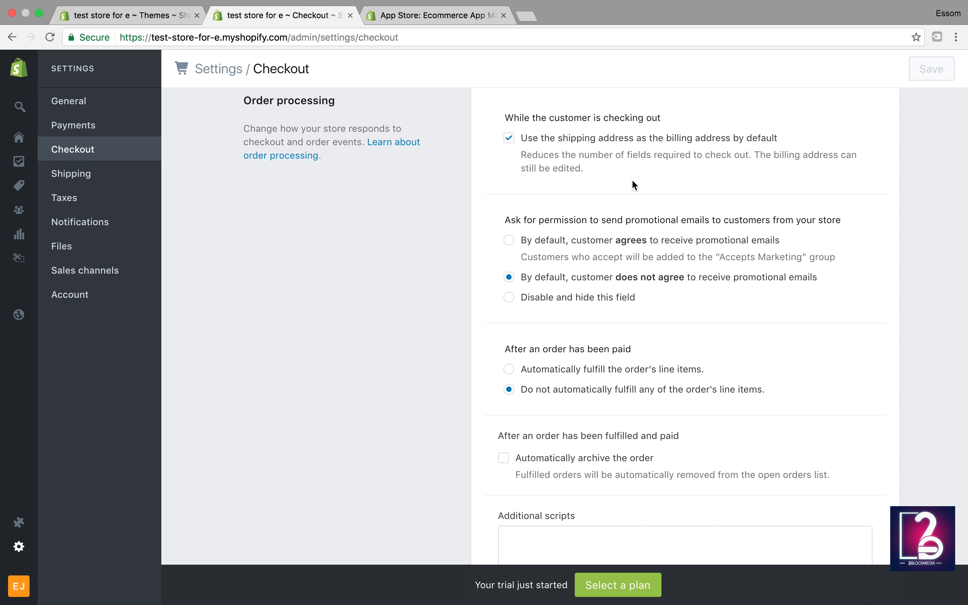
scroll(633, 183, "down", 5)
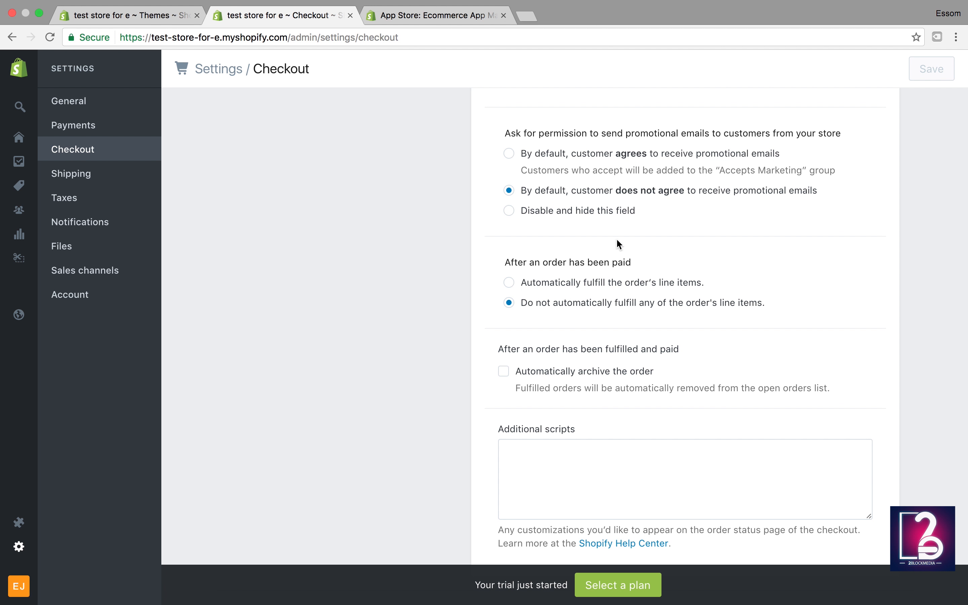
scroll(611, 301, "down", 4)
scroll(608, 301, "down", 1)
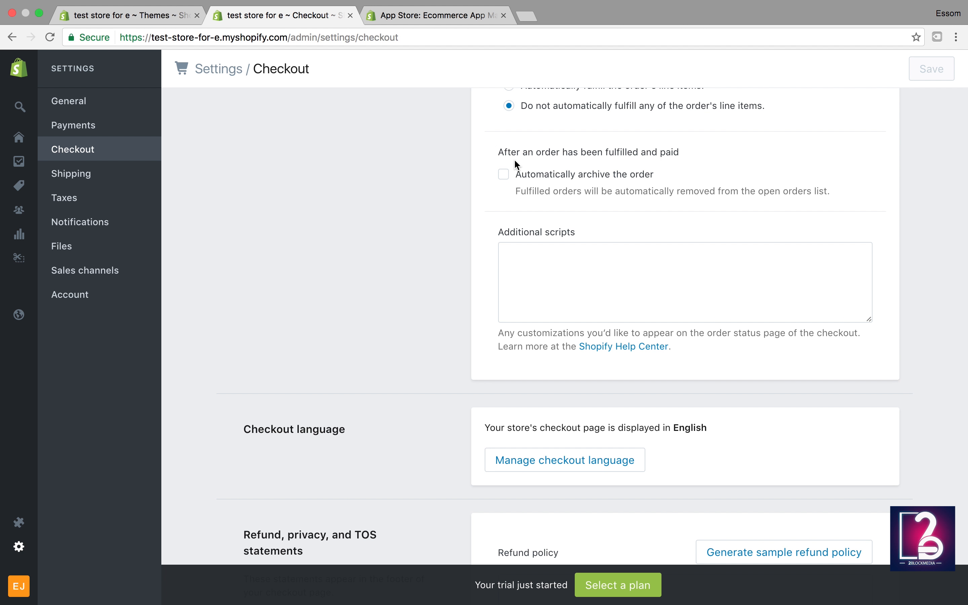
scroll(457, 399, "down", 10)
scroll(459, 404, "down", 3)
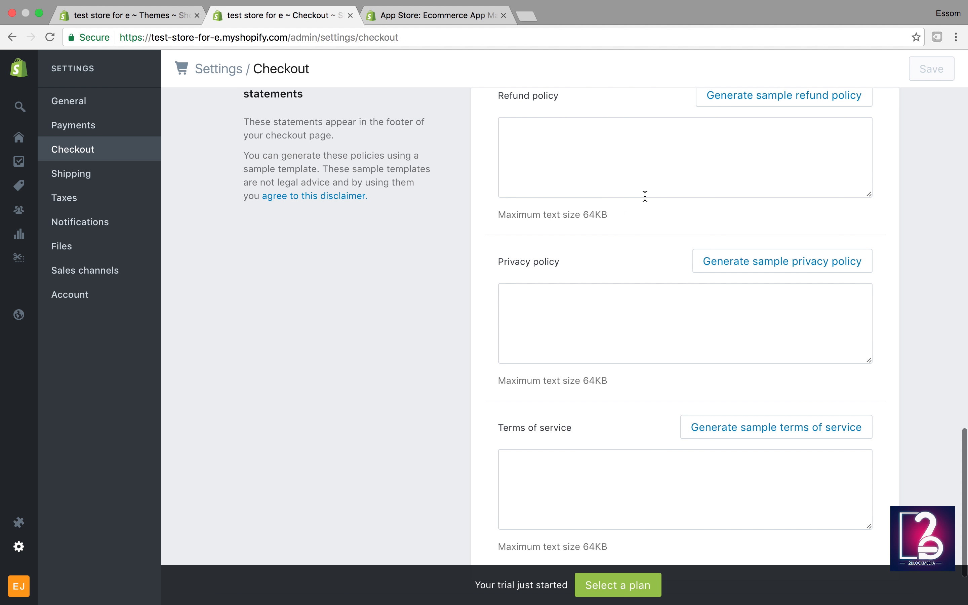
Step: Fill the refund policy field with Shopify's generated sample refund policy
scroll(645, 196, "up", 1)
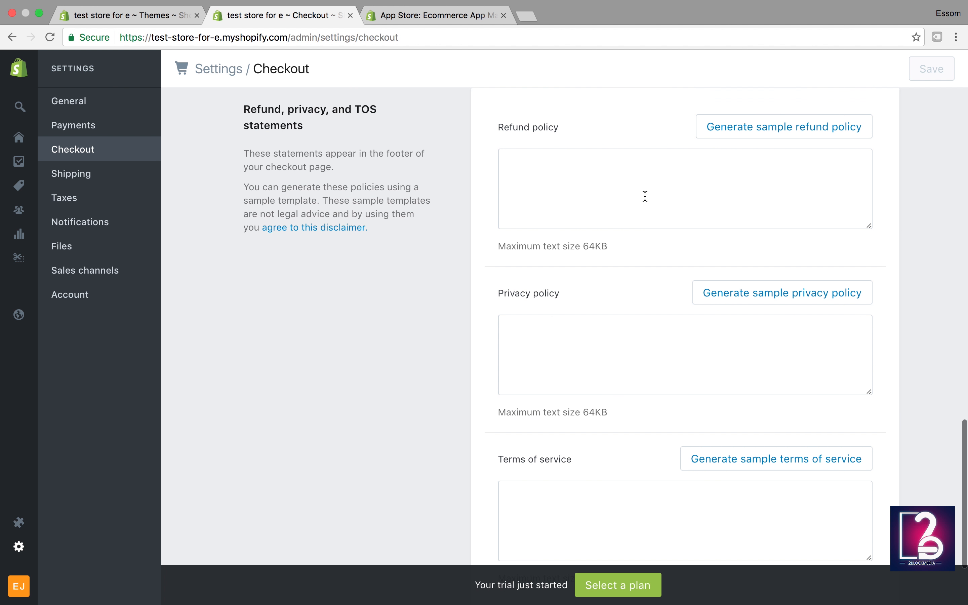
left_click(756, 140)
scroll(704, 252, "down", 5)
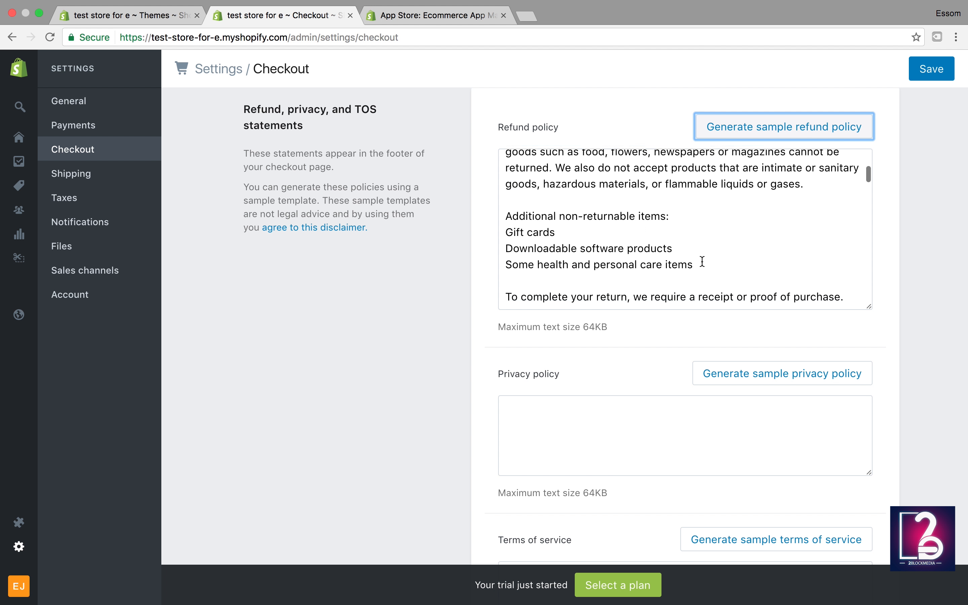
scroll(702, 261, "up", 3)
scroll(702, 261, "up", 2)
scroll(688, 270, "down", 6)
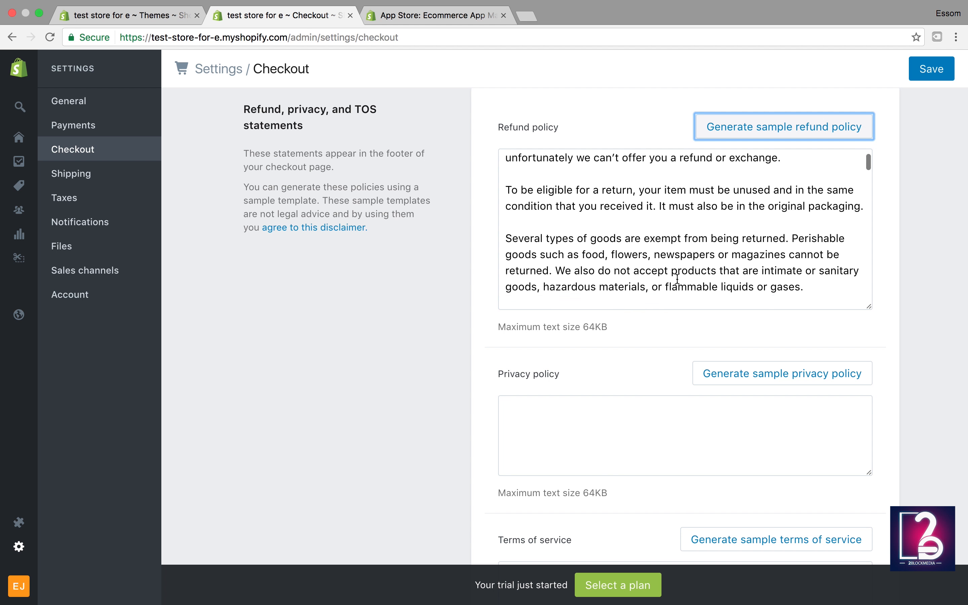
scroll(677, 279, "down", 2)
scroll(449, 384, "down", 5)
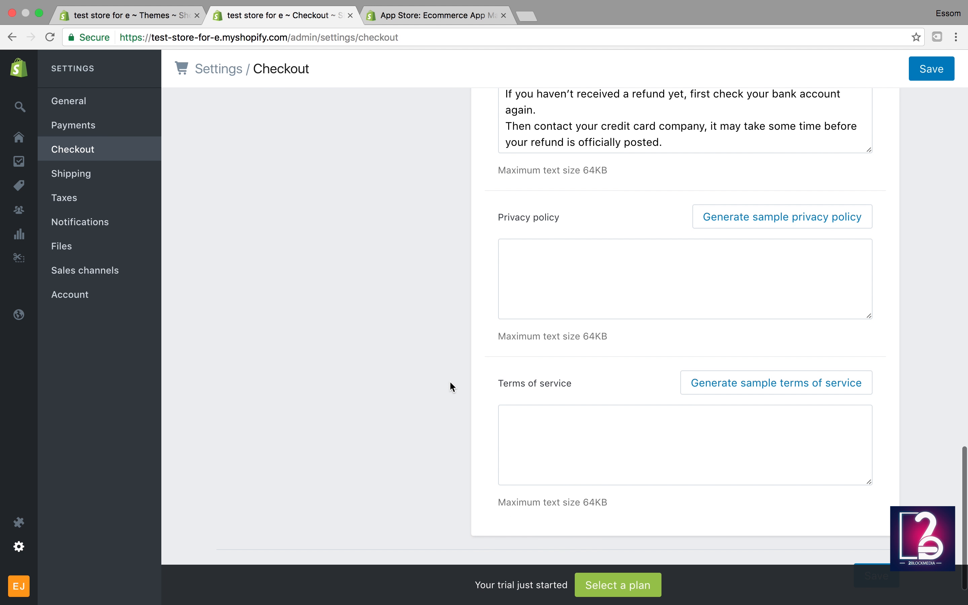
Step: Generate sample privacy policy and terms of service texts, then go to Shipping settings
left_click(745, 218)
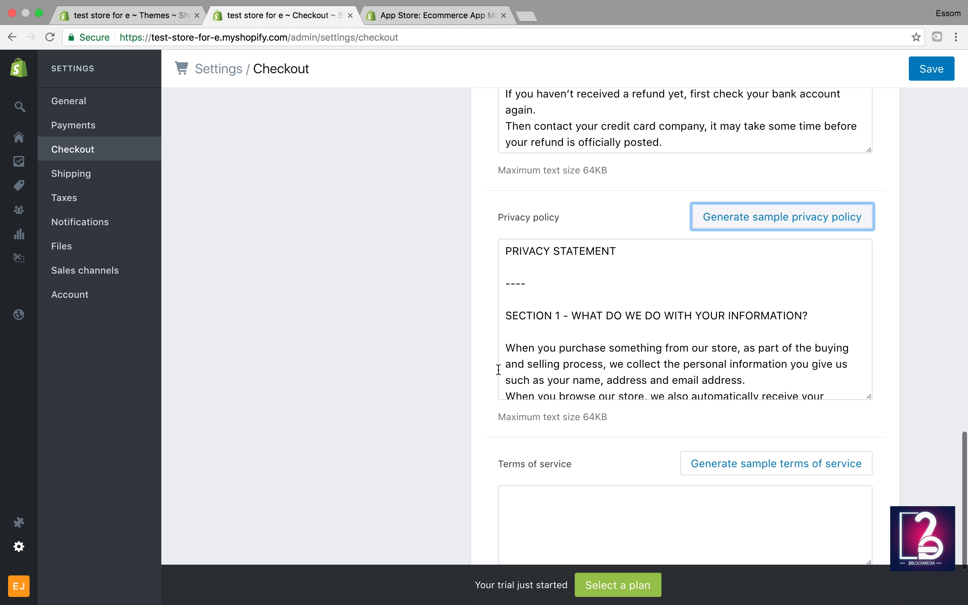
scroll(455, 369, "down", 3)
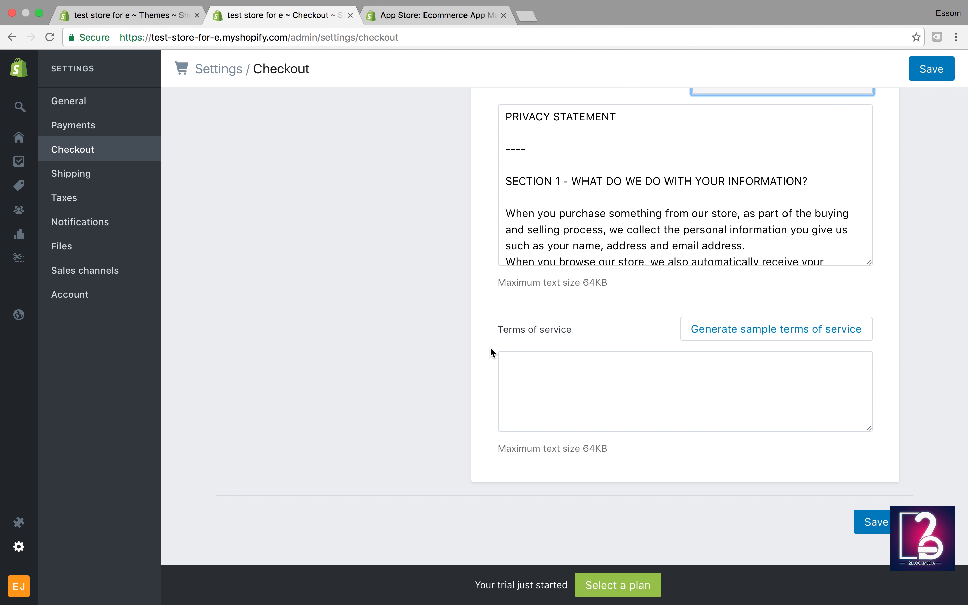
left_click(474, 347)
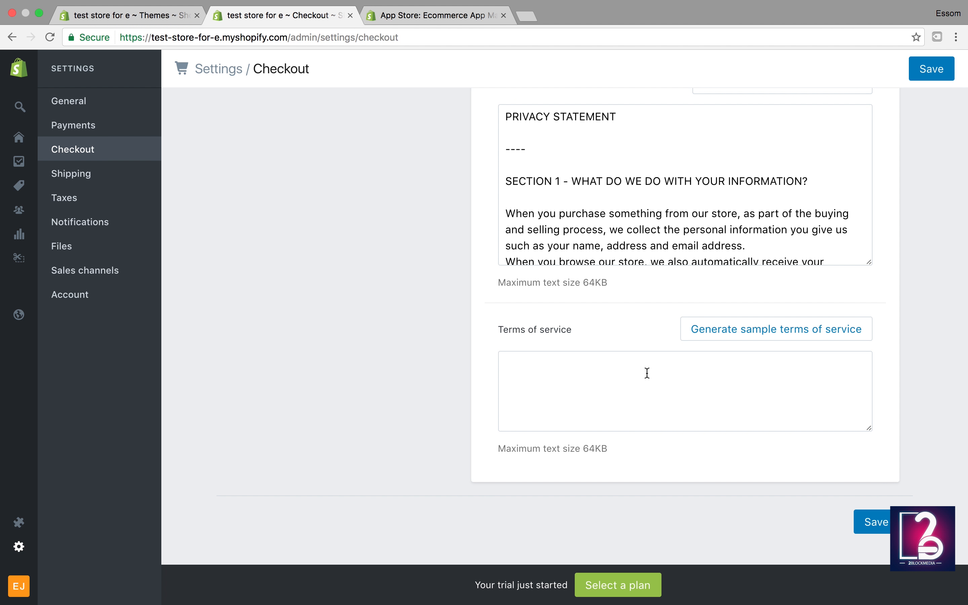
left_click(728, 332)
scroll(715, 432, "down", 9)
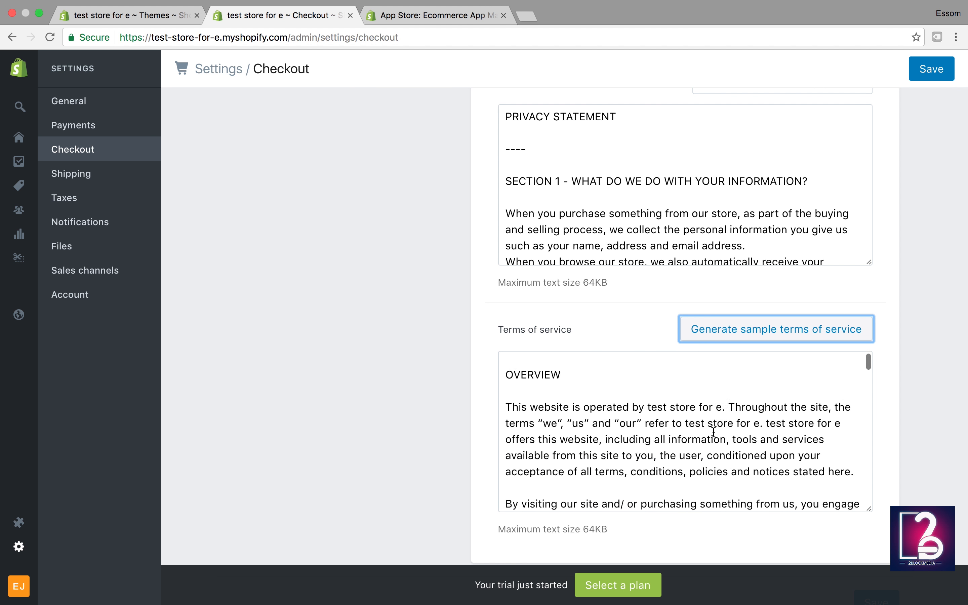
scroll(448, 447, "down", 3)
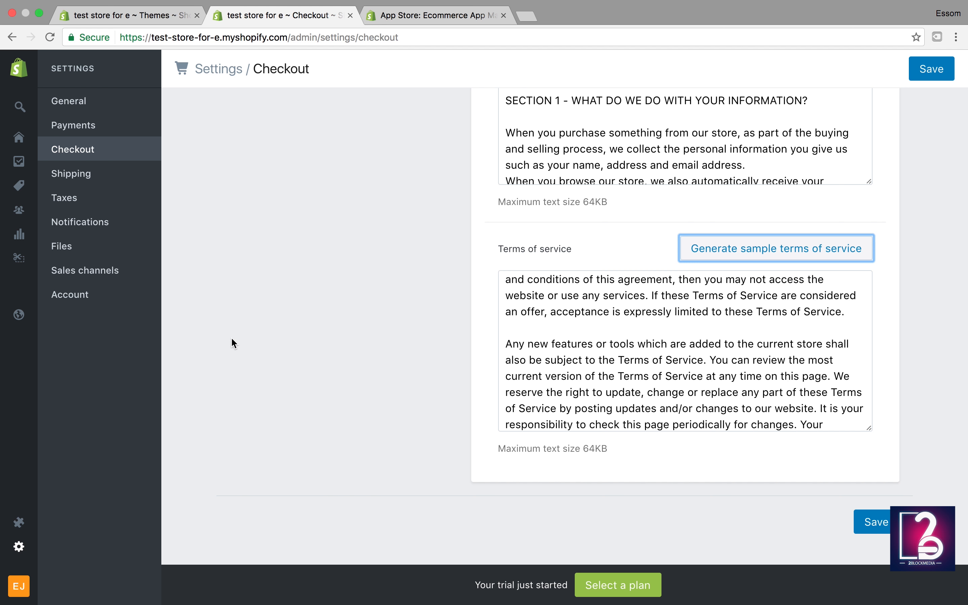
left_click(74, 178)
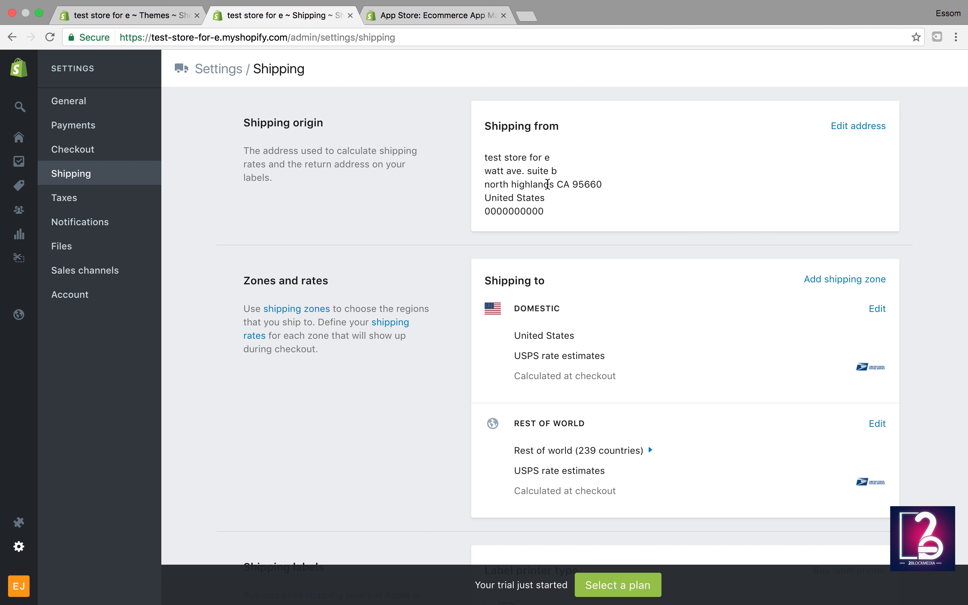
scroll(548, 184, "down", 4)
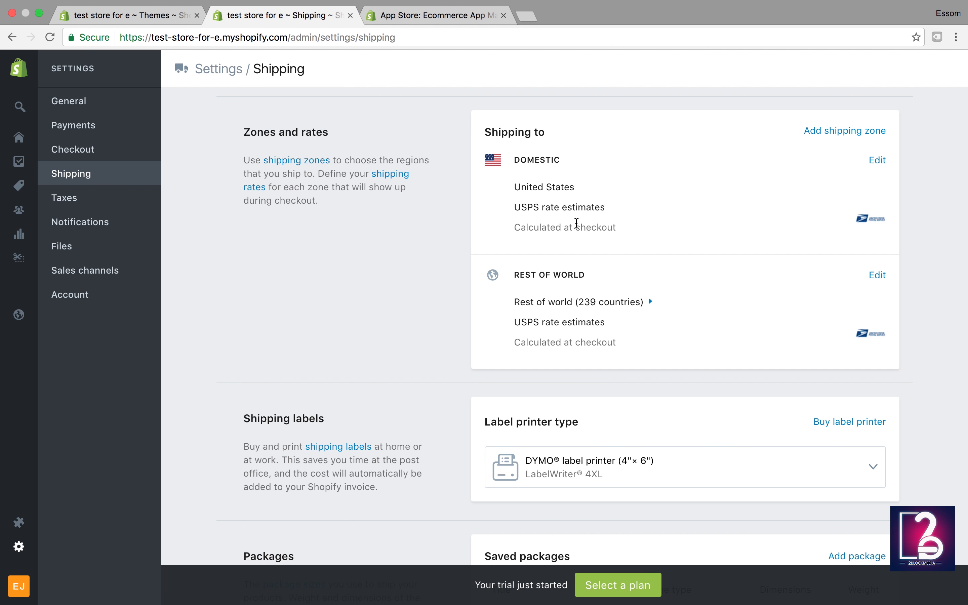
scroll(566, 280, "down", 6)
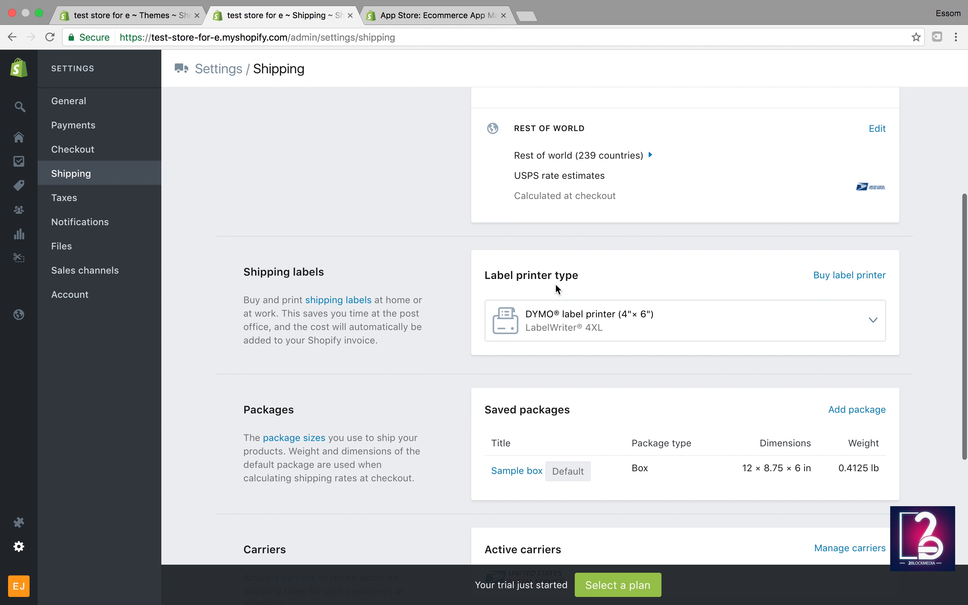
scroll(557, 289, "down", 2)
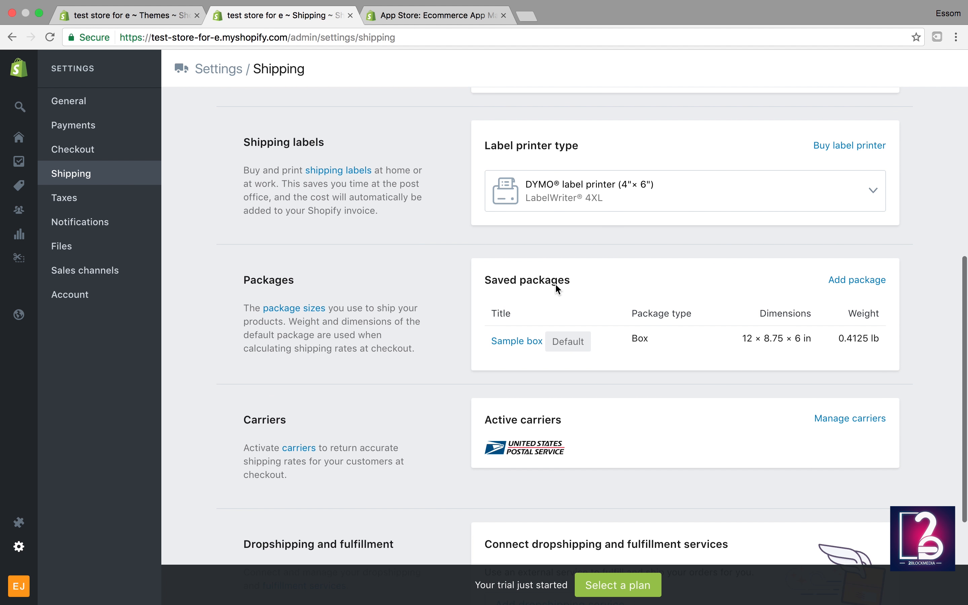
left_click(604, 196)
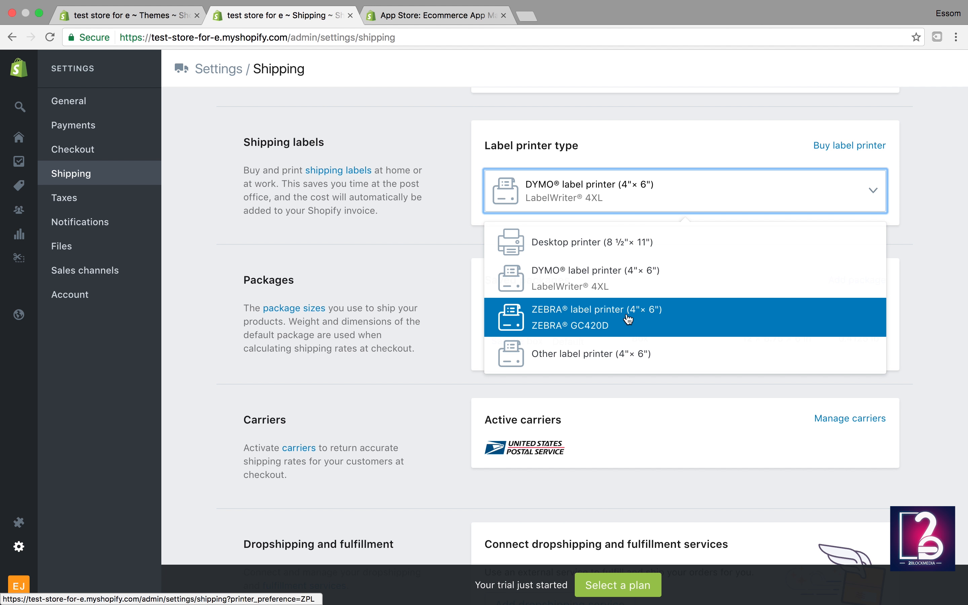
left_click(387, 237)
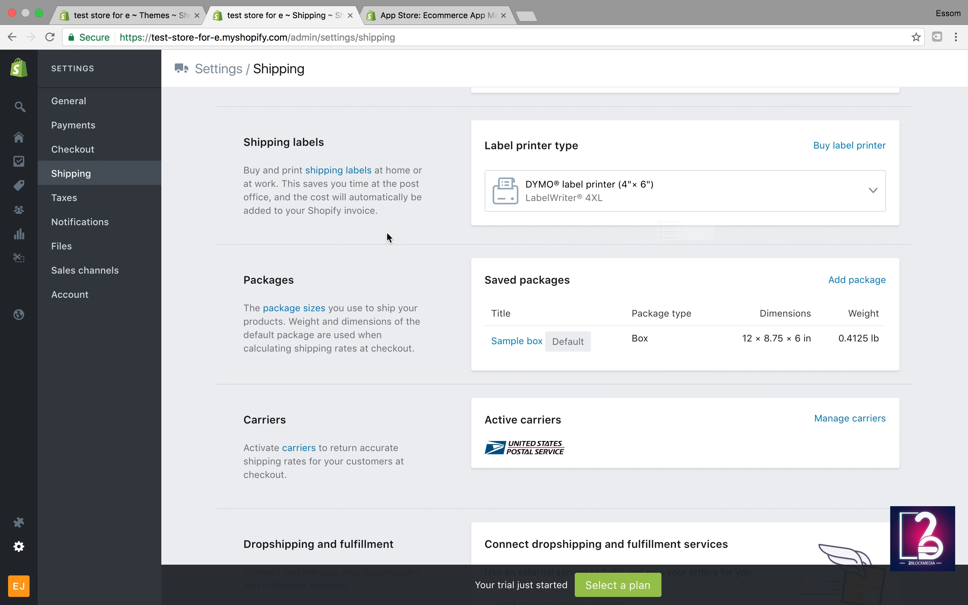
scroll(385, 250, "down", 6)
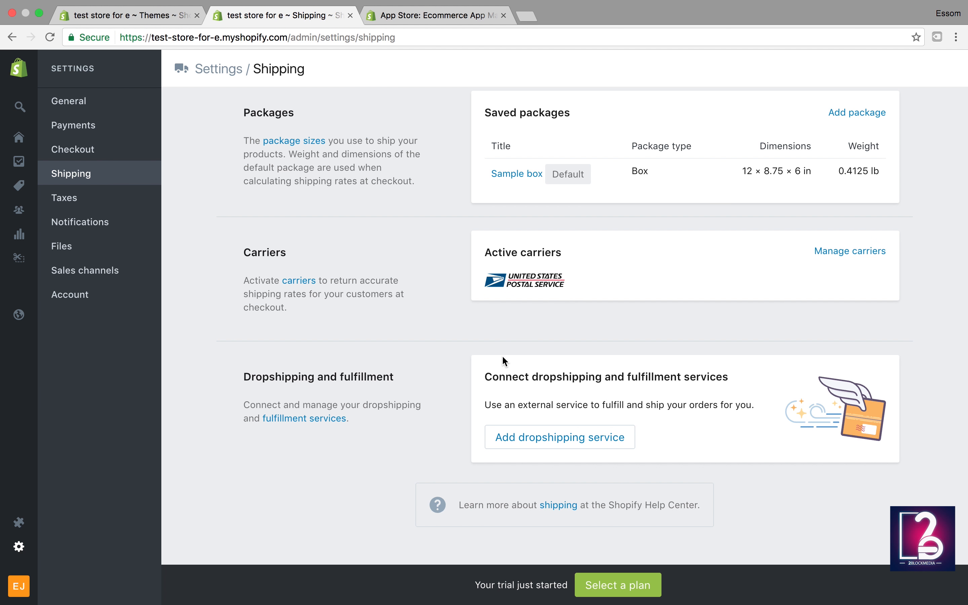
scroll(502, 354, "down", 2)
mouse_move(544, 602)
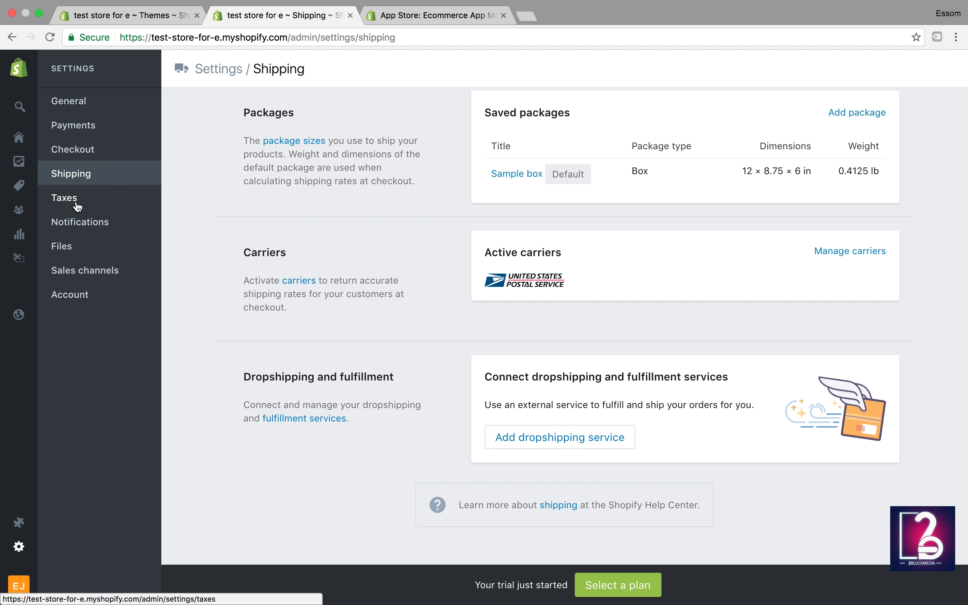
Step: Open the Notifications settings listing the order and shipping email templates
left_click(79, 223)
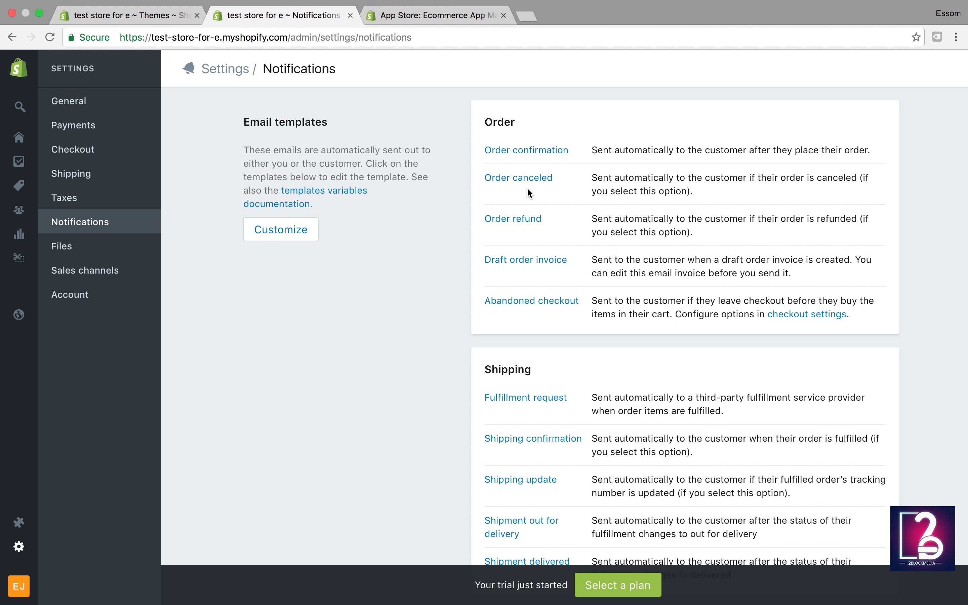
Step: Browse the Shipping and Customer notification templates, then open the empty Files settings page
scroll(527, 186, "down", 3)
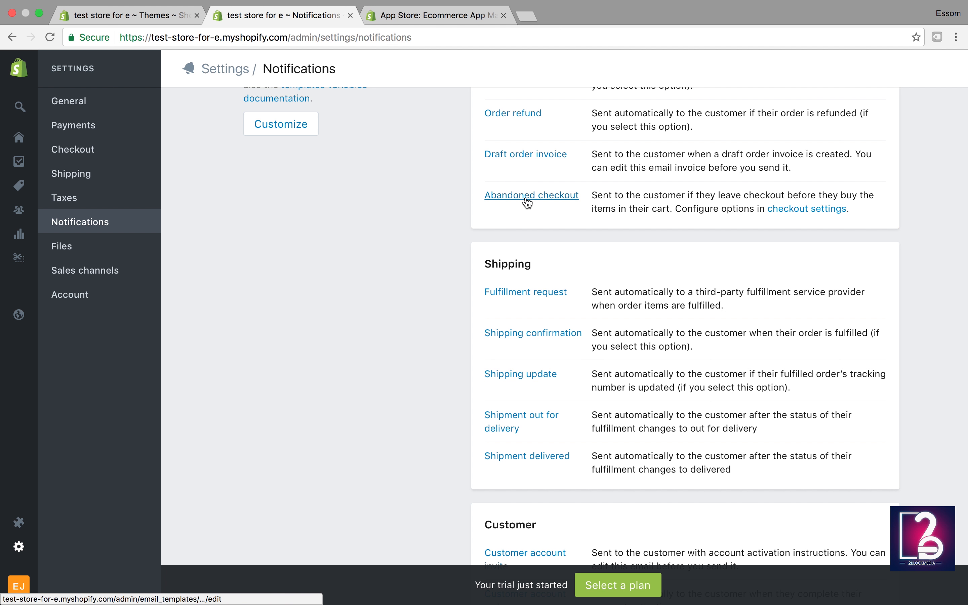
scroll(527, 202, "down", 4)
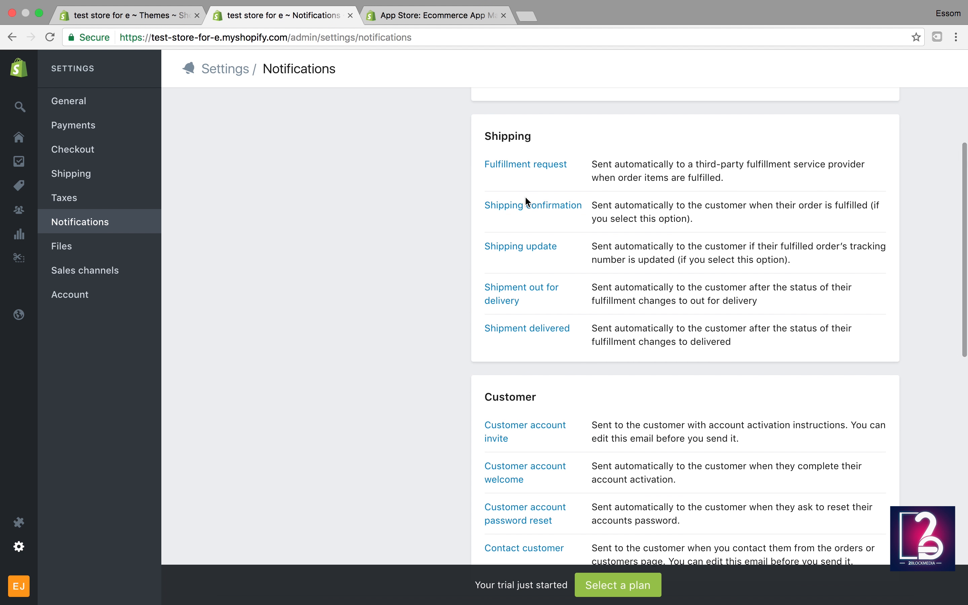
scroll(526, 198, "down", 1)
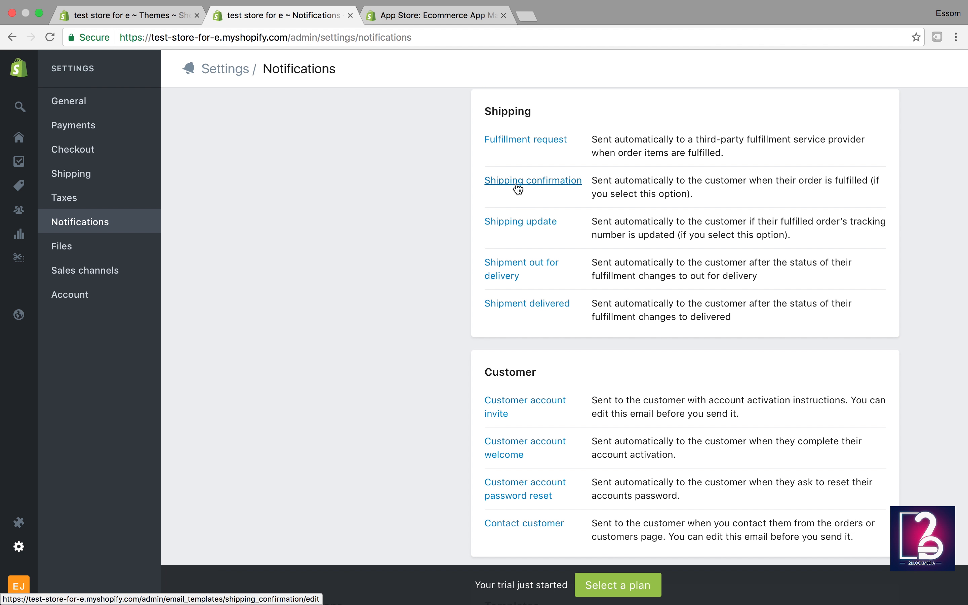
scroll(516, 183, "down", 2)
scroll(516, 184, "down", 8)
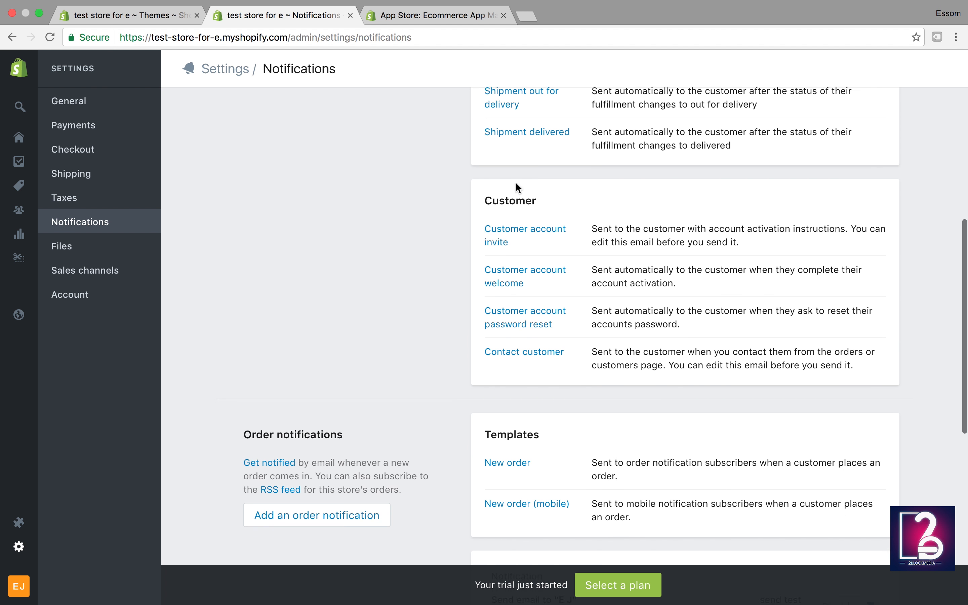
scroll(516, 184, "up", 13)
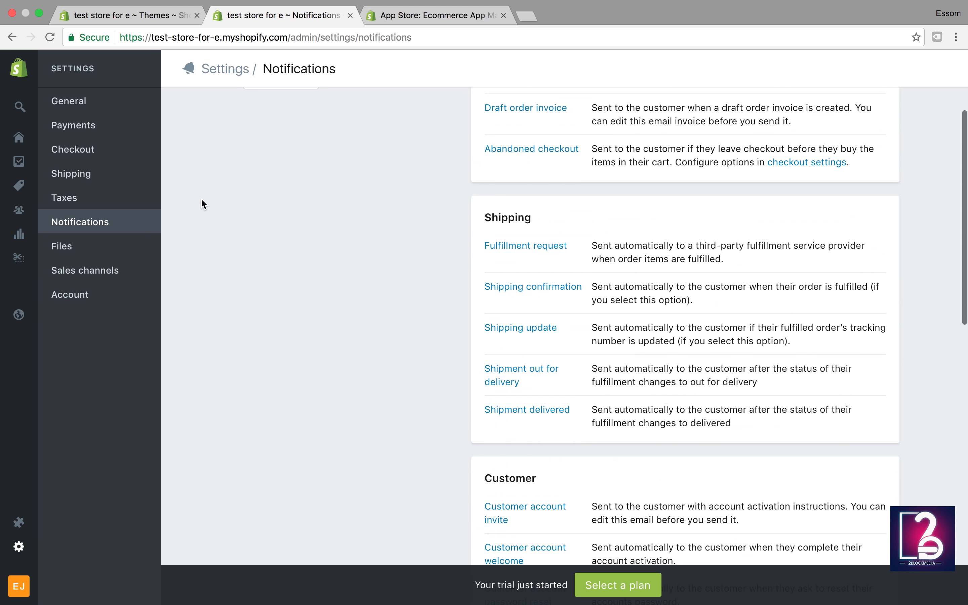
left_click(63, 248)
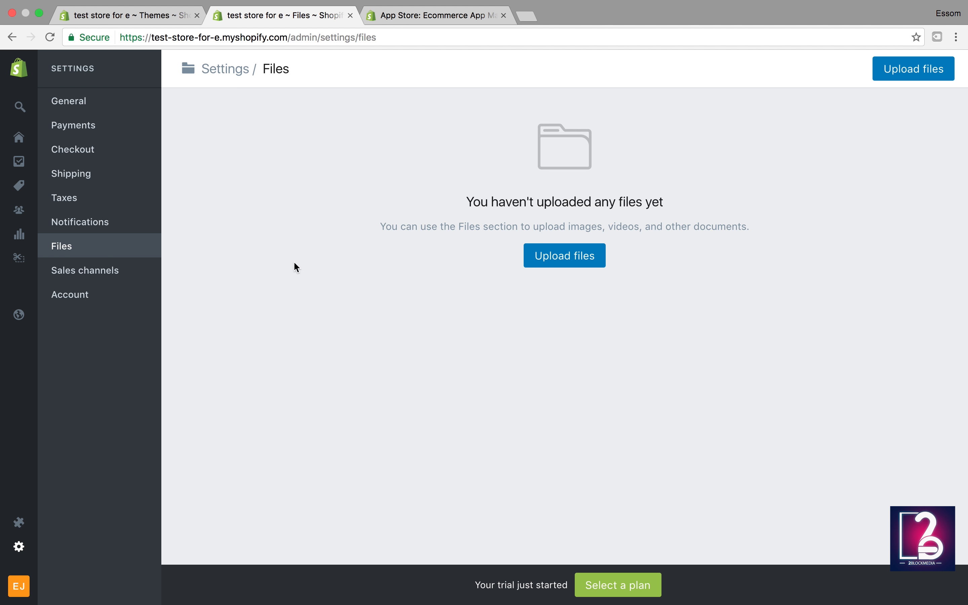
Step: Open Sales channels settings, then go to the empty Products page
left_click(76, 275)
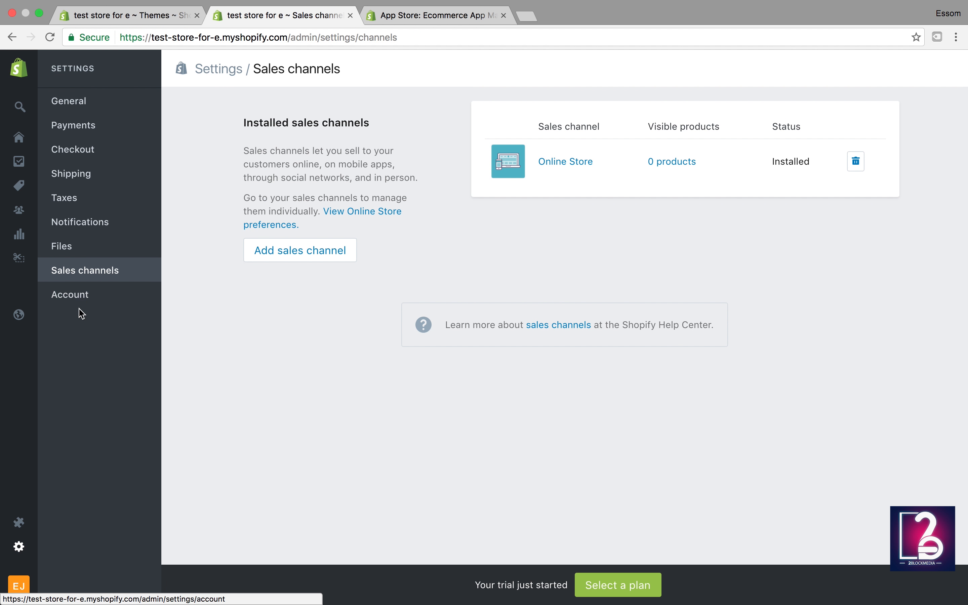
mouse_move(18, 320)
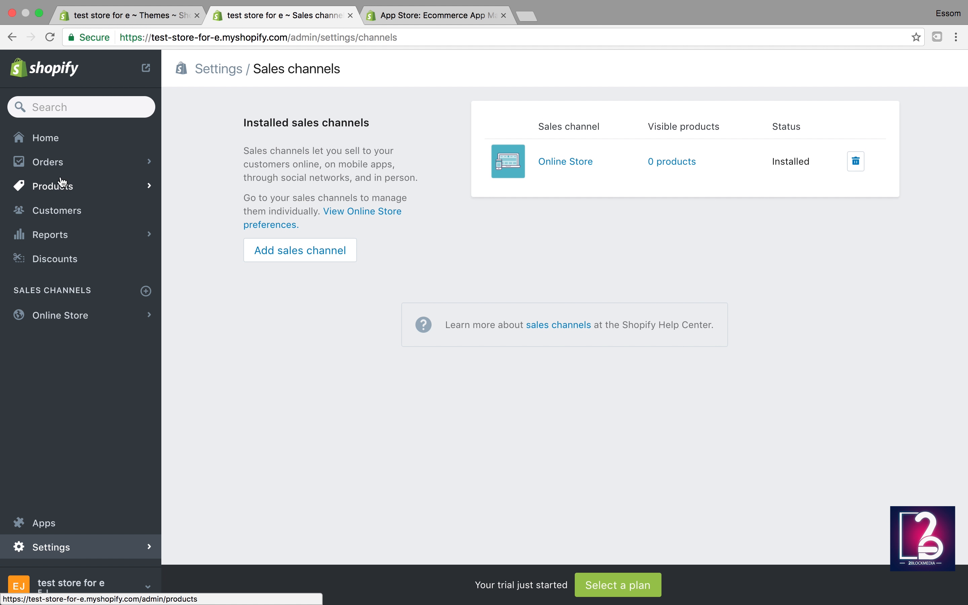
left_click(73, 191)
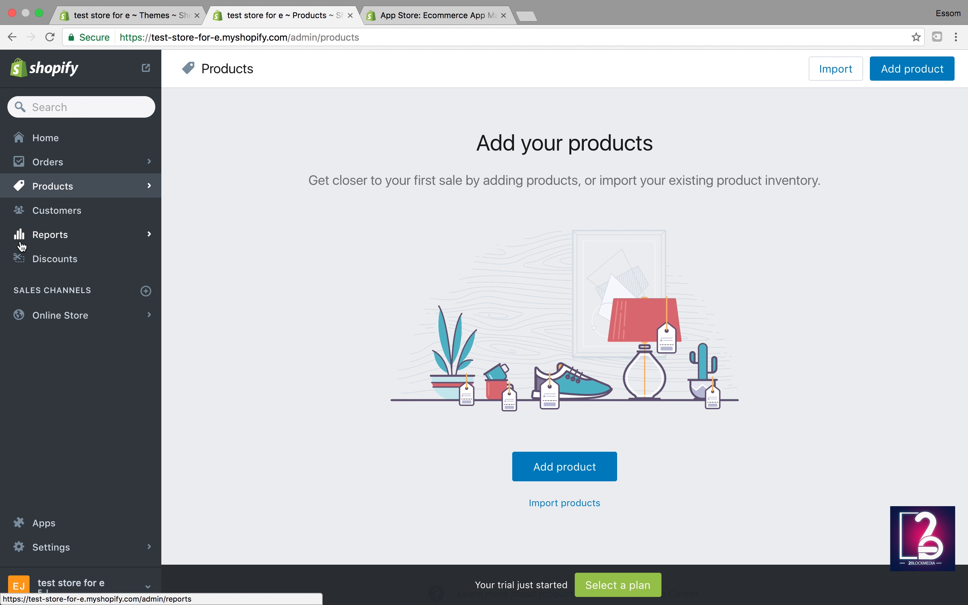
Step: Open the live Simple theme in the theme editor and view its Header settings
left_click(53, 319)
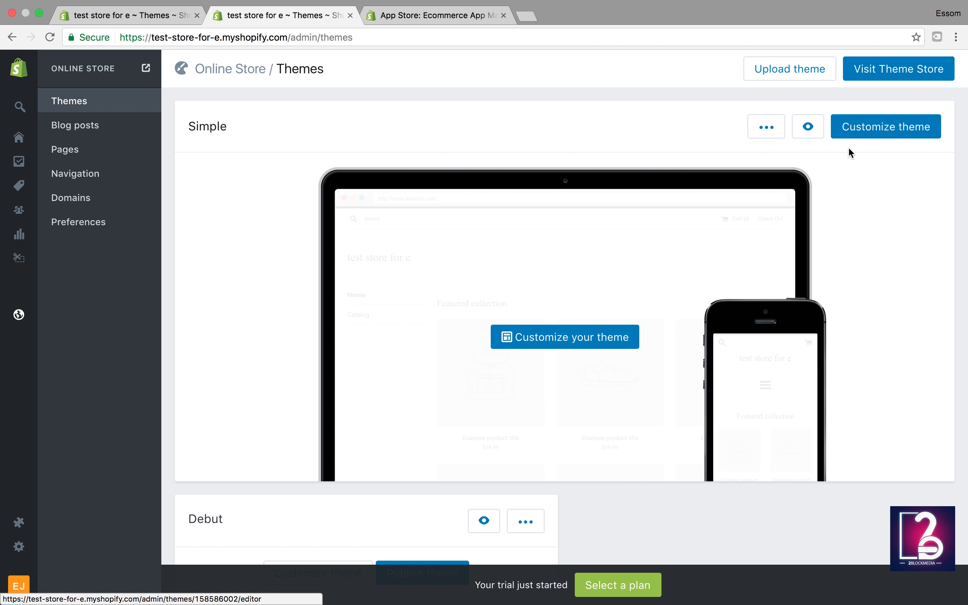
left_click(875, 132)
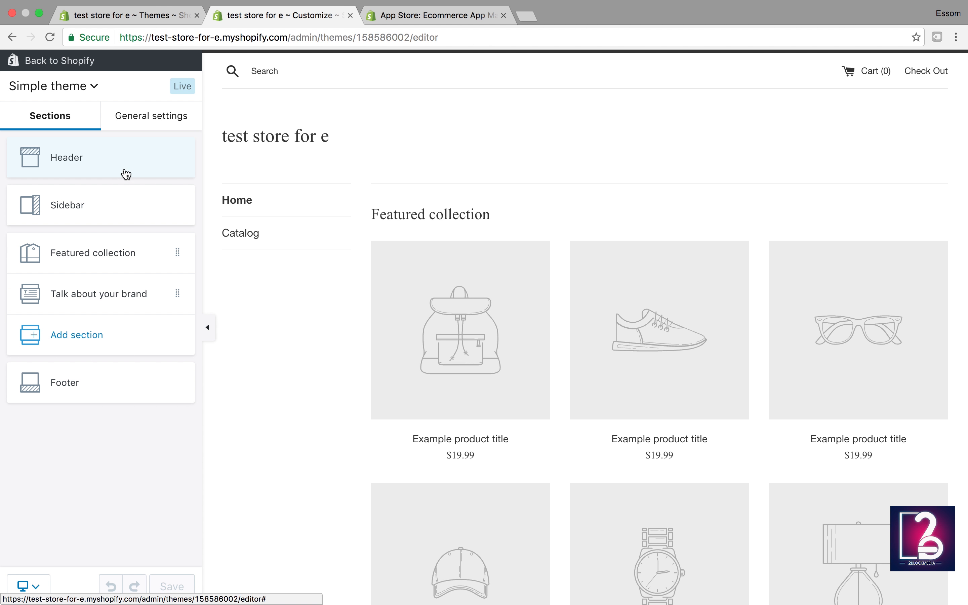
left_click(60, 155)
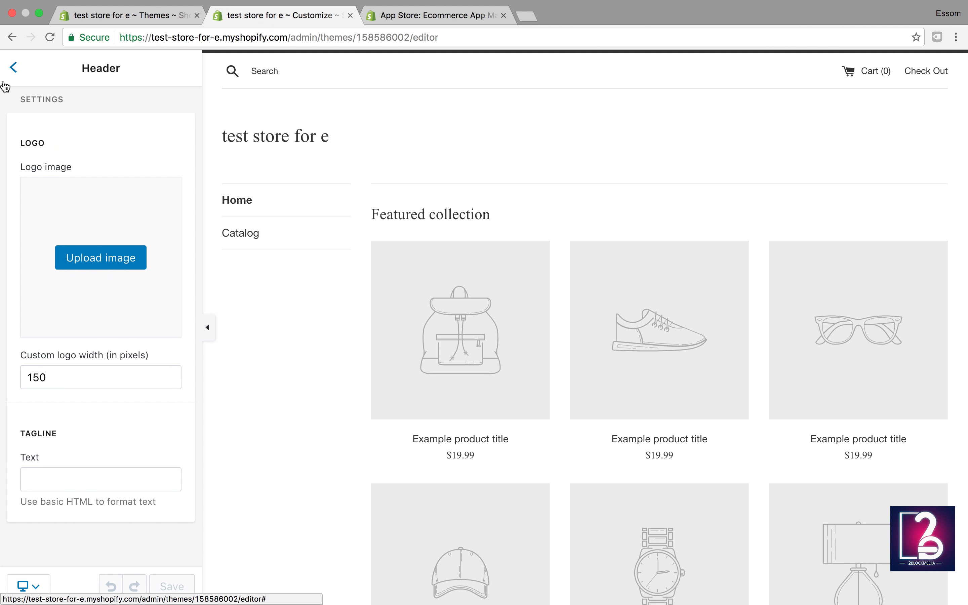
left_click(13, 68)
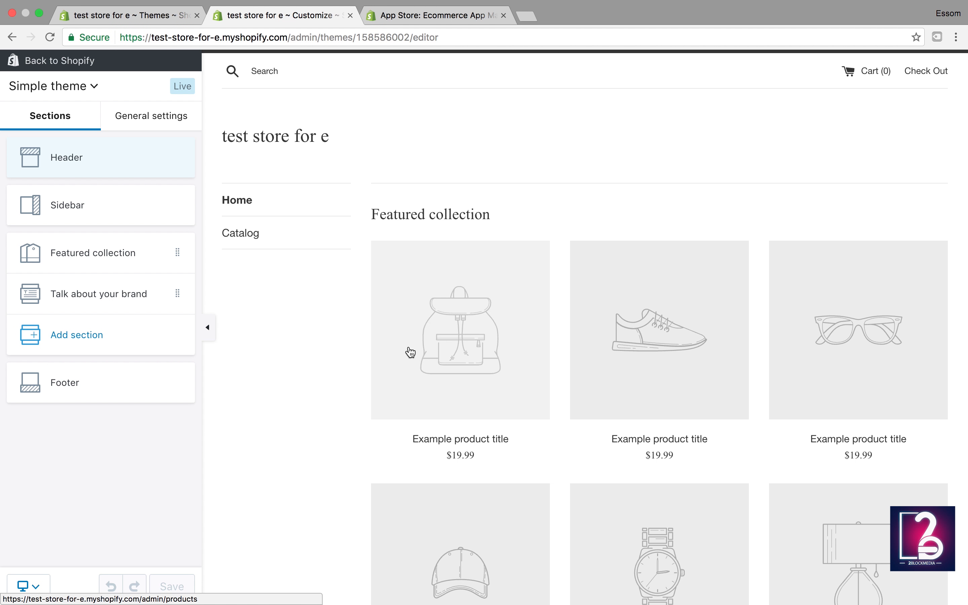
Step: Look over the Featured collection and Footer section settings
left_click(168, 252)
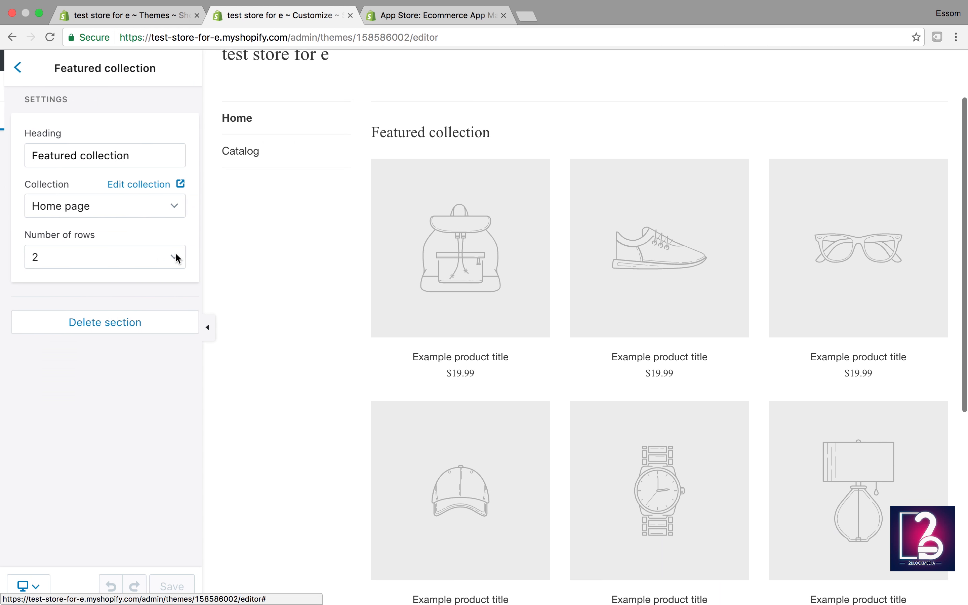
left_click(15, 68)
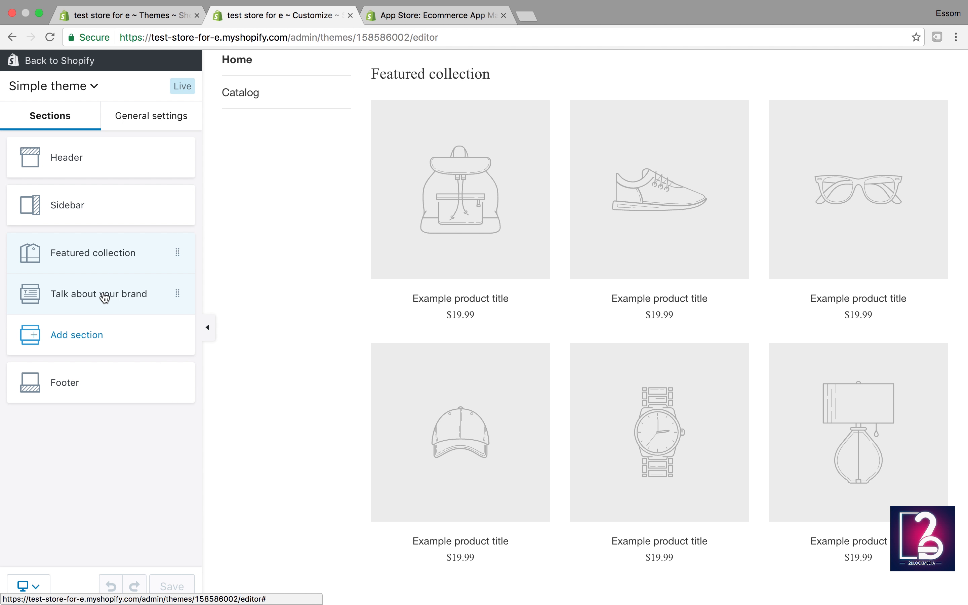
scroll(311, 409, "down", 5)
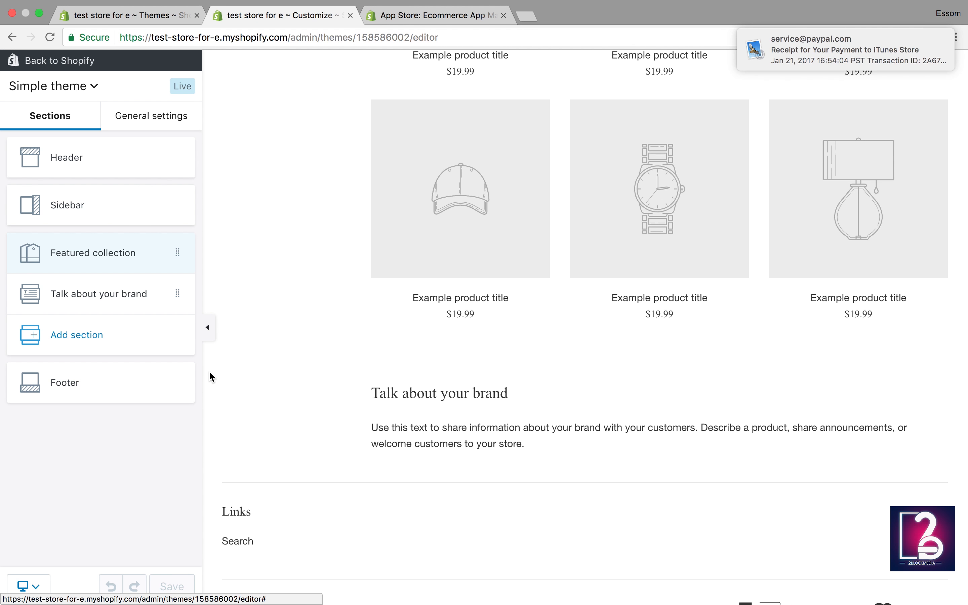
left_click(99, 378)
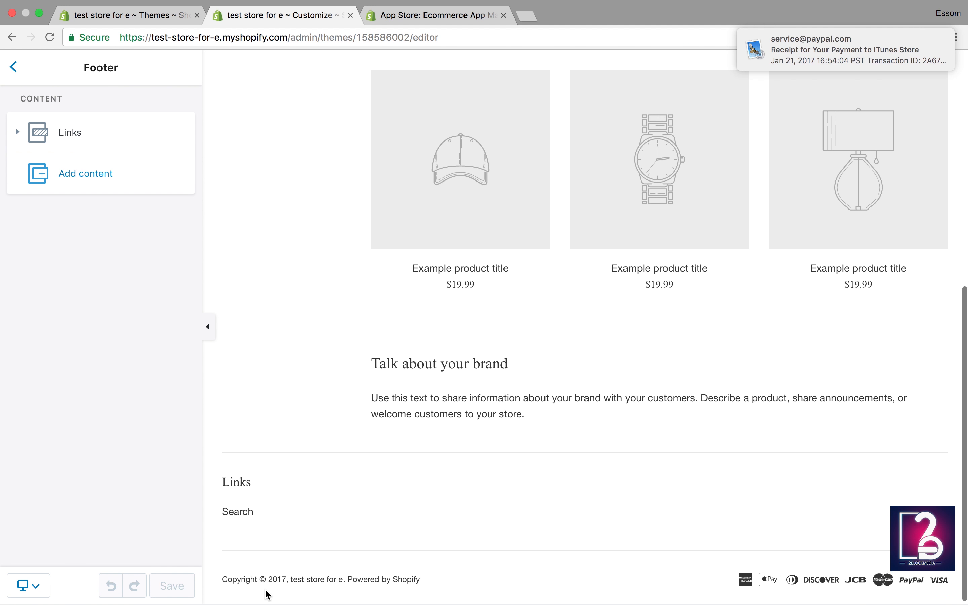
left_click(14, 68)
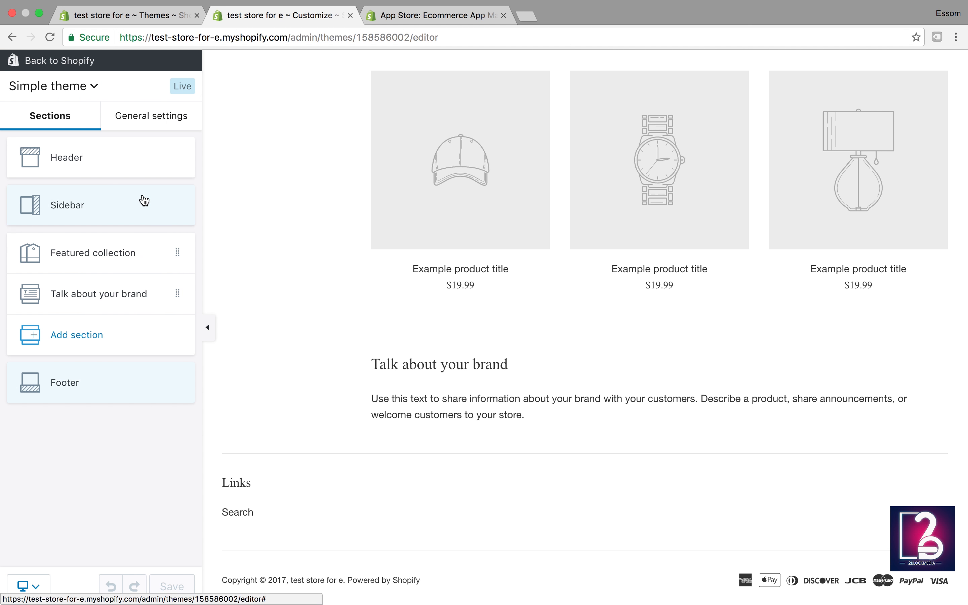
Step: Upload the TW logo file from the Logo folder as the header logo image
left_click(67, 164)
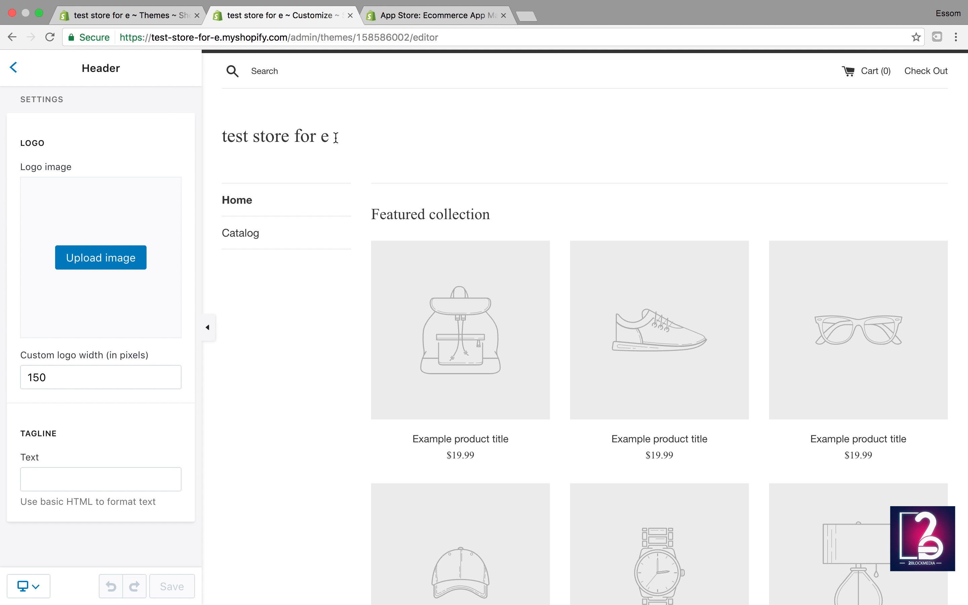
left_click_drag(336, 138, 218, 137)
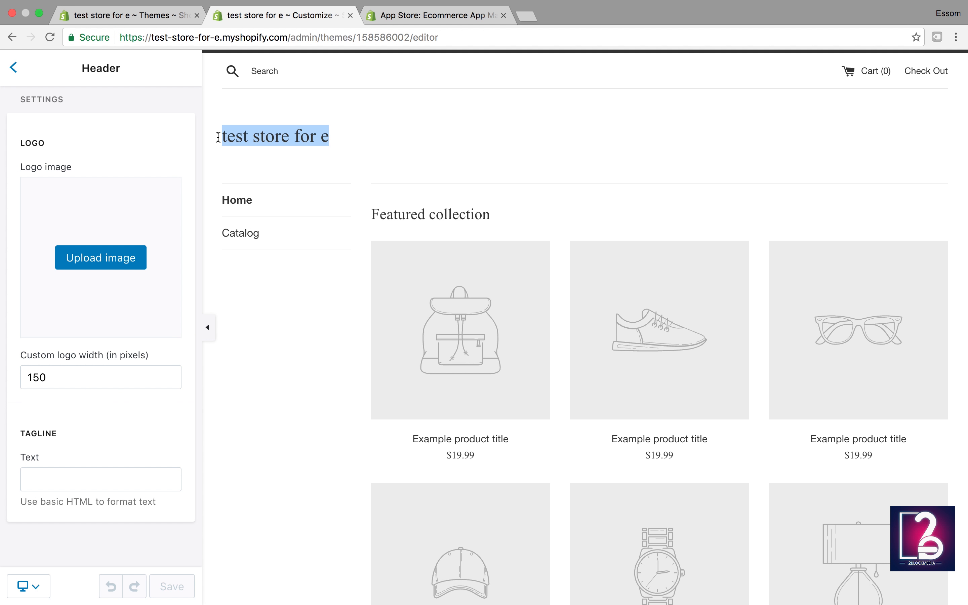
left_click(102, 268)
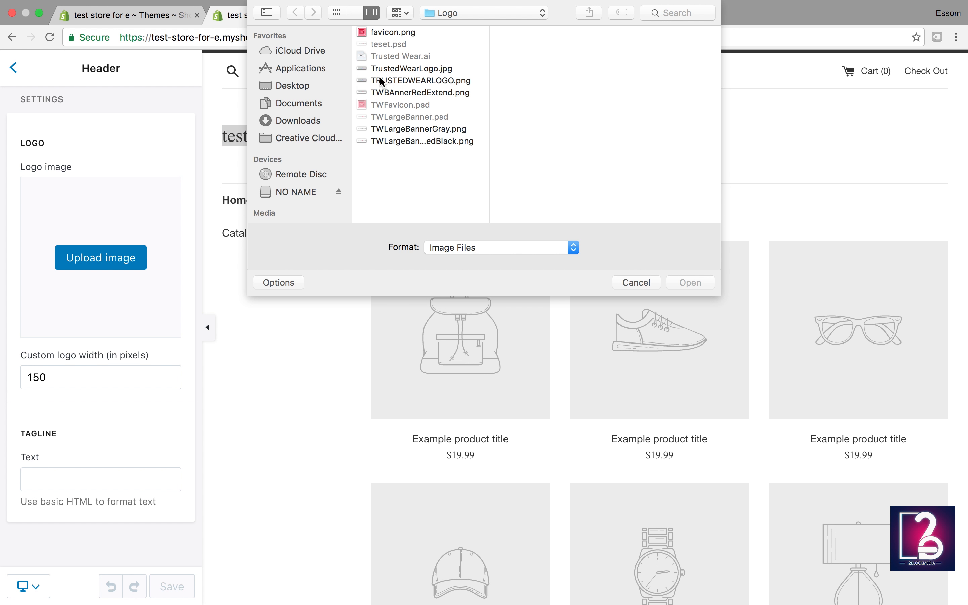
left_click(400, 32)
left_click(690, 282)
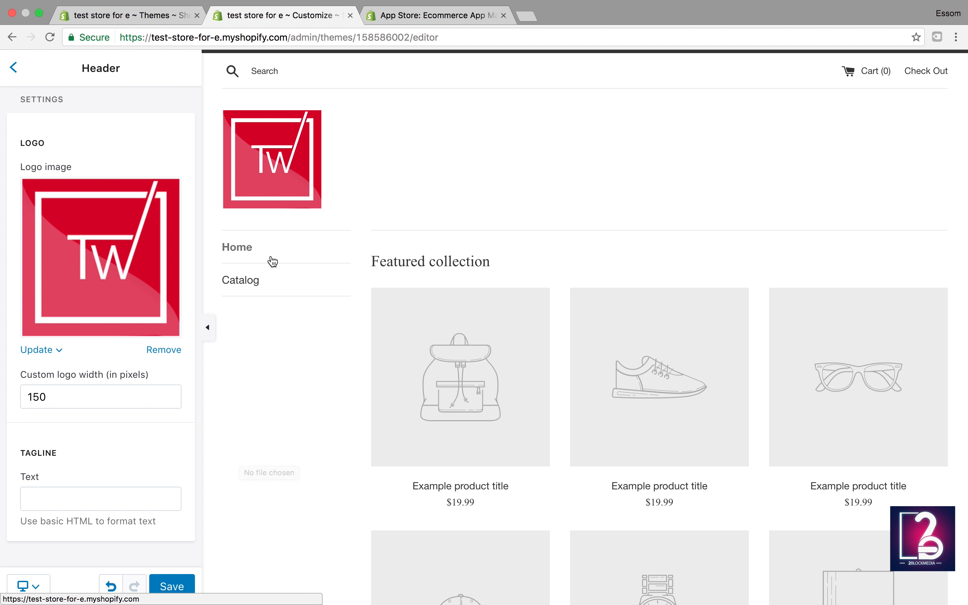
left_click(243, 281)
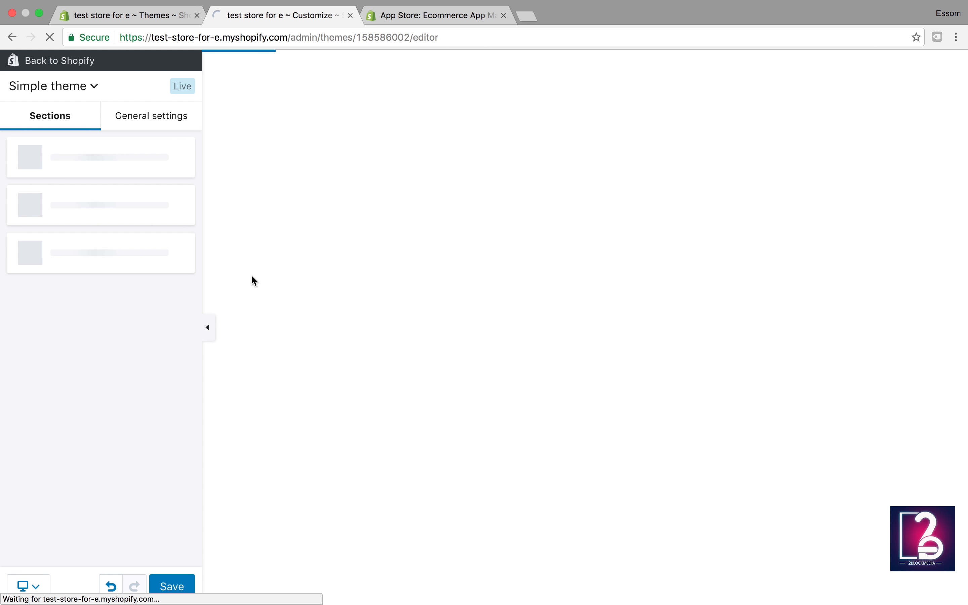
Step: Save the Simple theme with the TW logo and go back to the admin's Products page
left_click(284, 153)
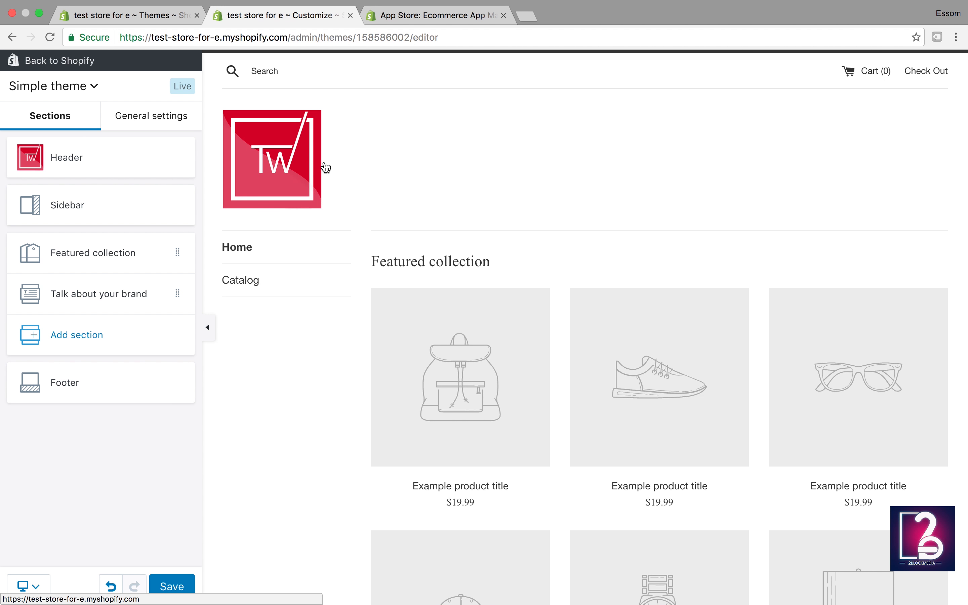
left_click(171, 583)
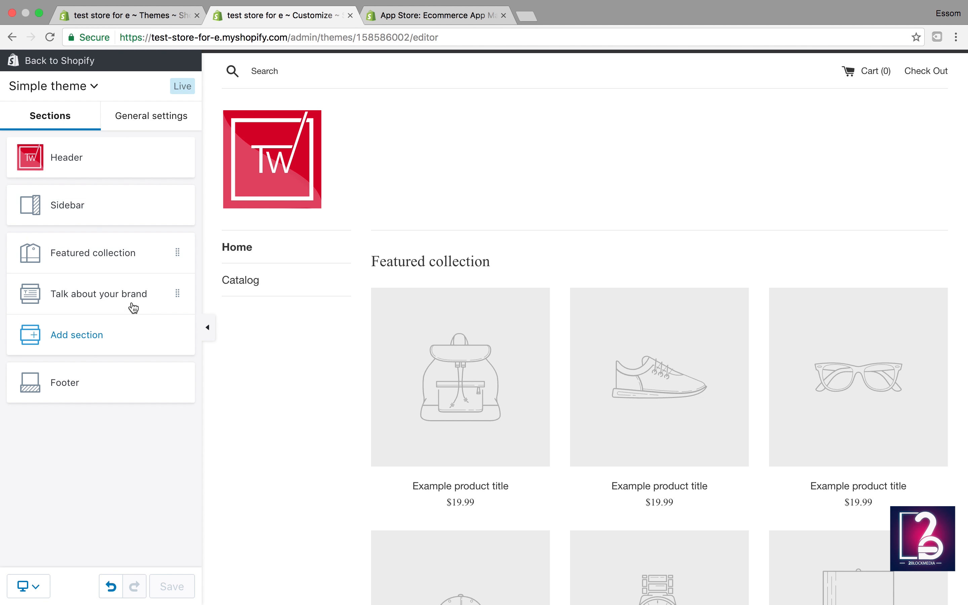
left_click(57, 61)
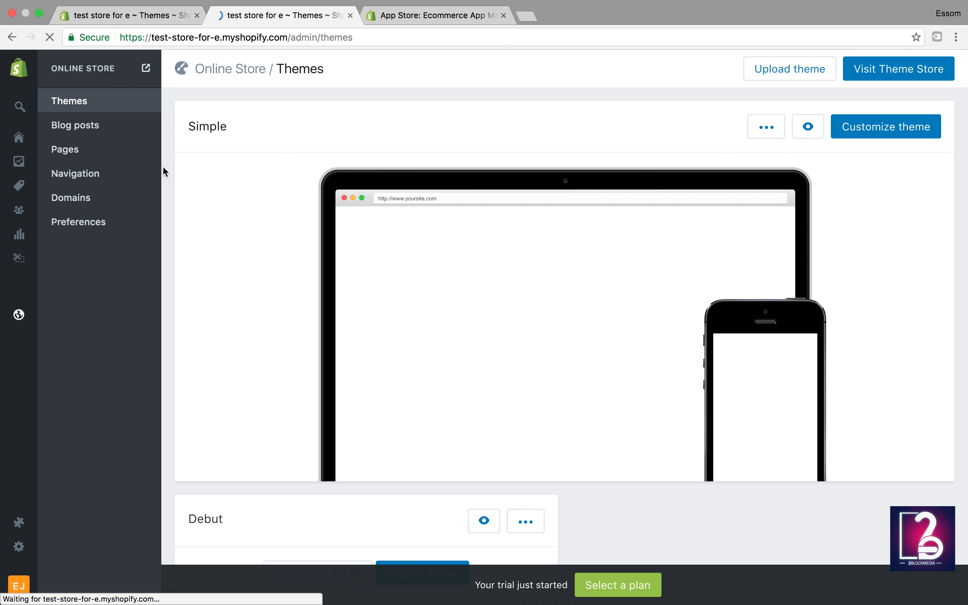
left_click(142, 224)
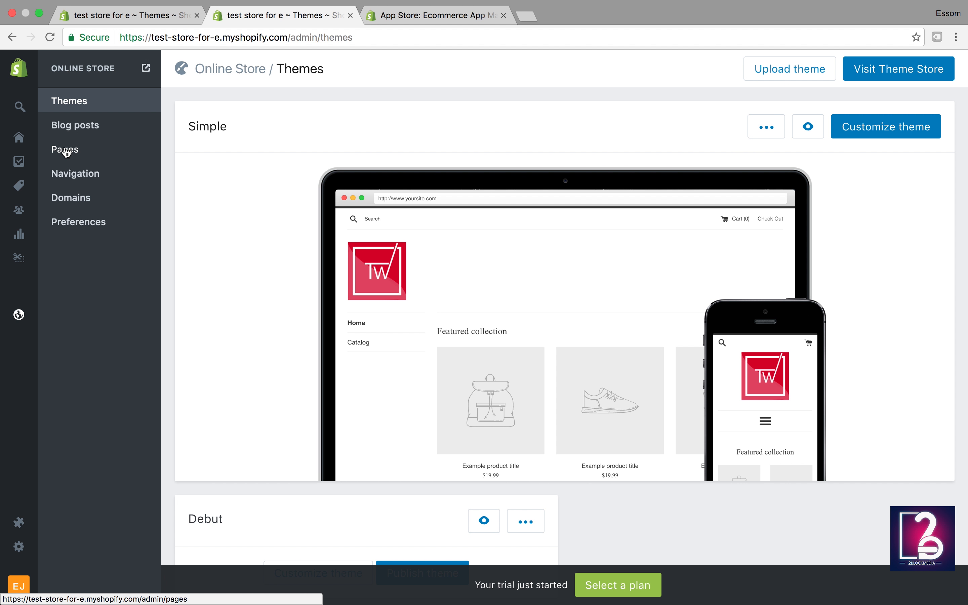
left_click(18, 164)
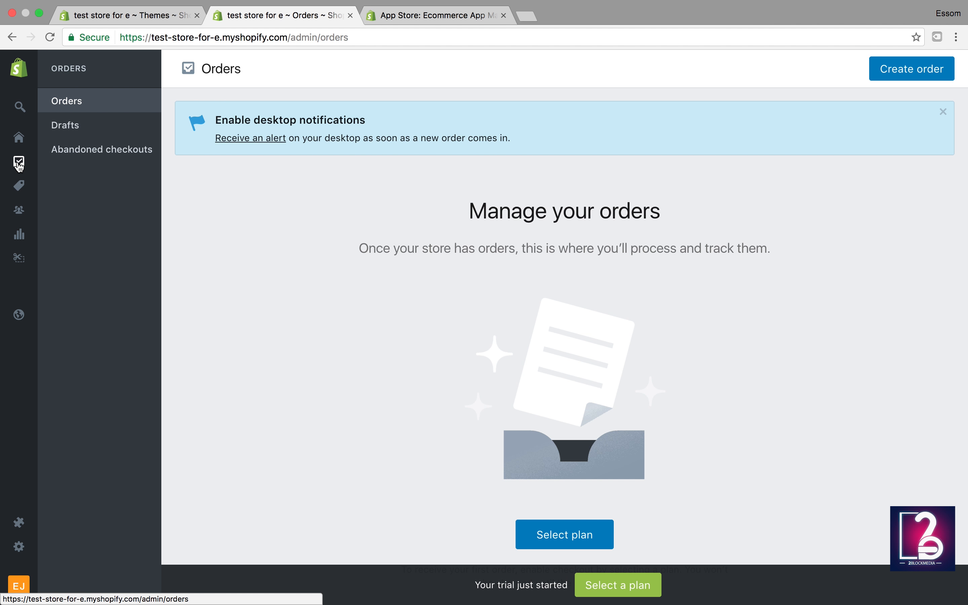
left_click(18, 185)
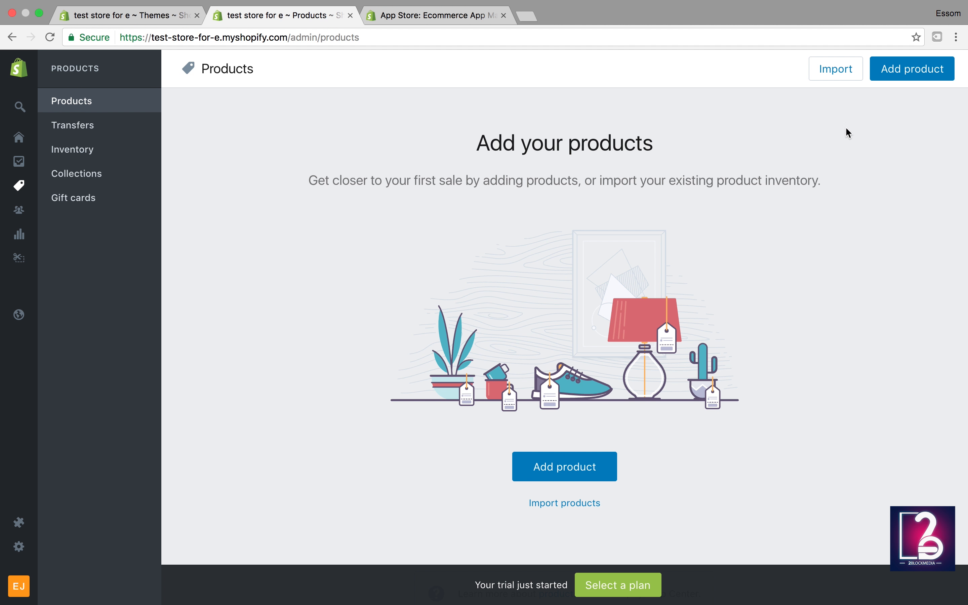
Step: Start a new product titled 'Mens White Shirt'
left_click(892, 68)
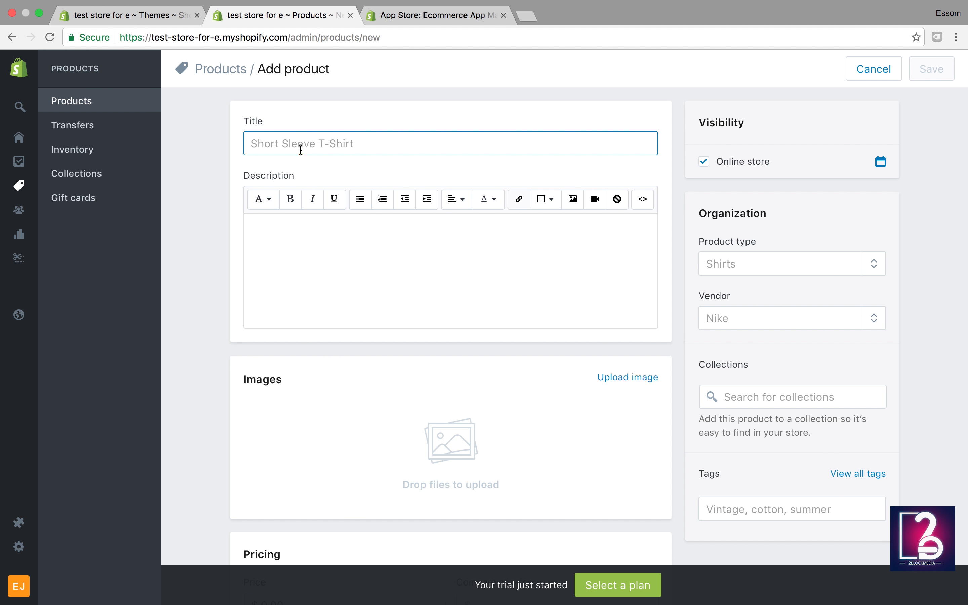
type("Mens Shir")
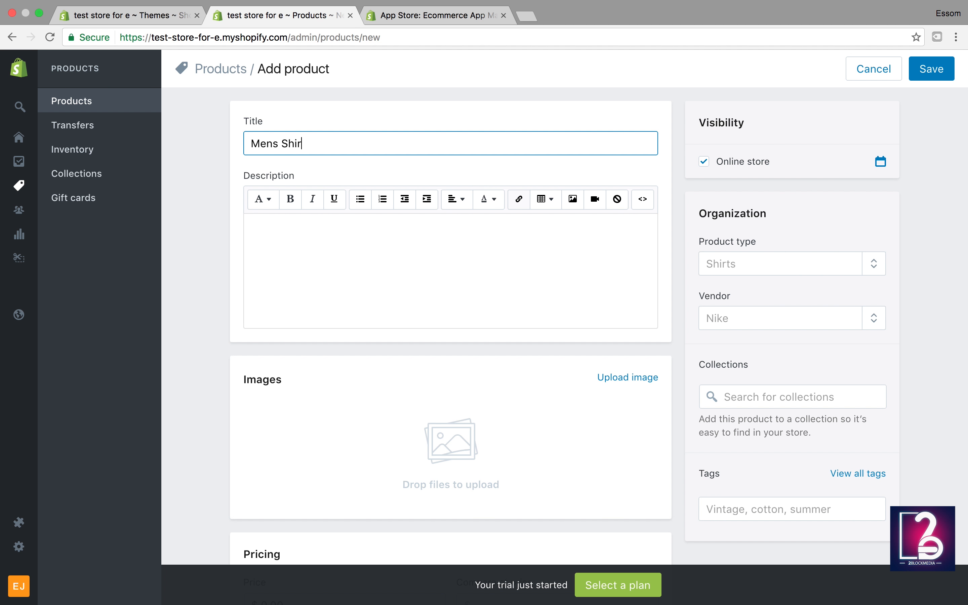
type("t White")
key("BackSpace")
key("BackSpace")
key("BackSpace")
key("BackSpace")
key("BackSpace")
key("BackSpace")
key("BackSpace")
key("BackSpace")
key("BackSpace")
type("White Shir")
Step: Write the description 'Mens White Shirt' with a second paragraph describing the item
left_click(324, 270)
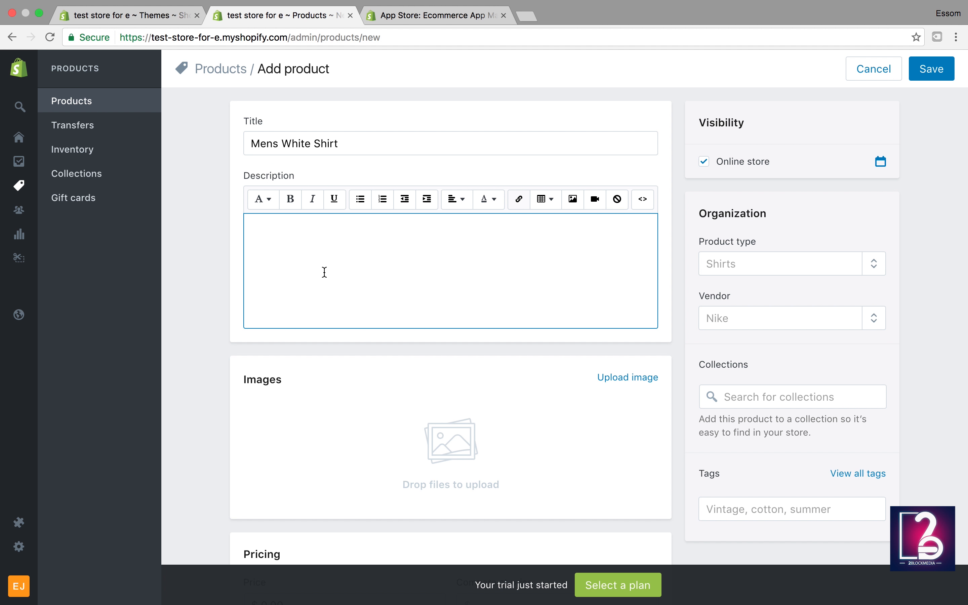
type("Menns")
key("BackSpace")
key("BackSpace")
type("s White Shirt")
key("Return")
key("Return")
key("BackSpace")
type("Re")
key("BackSpace")
key("BackSpace")
key("BackSpace")
key("Return")
key("Return")
type("Desic")
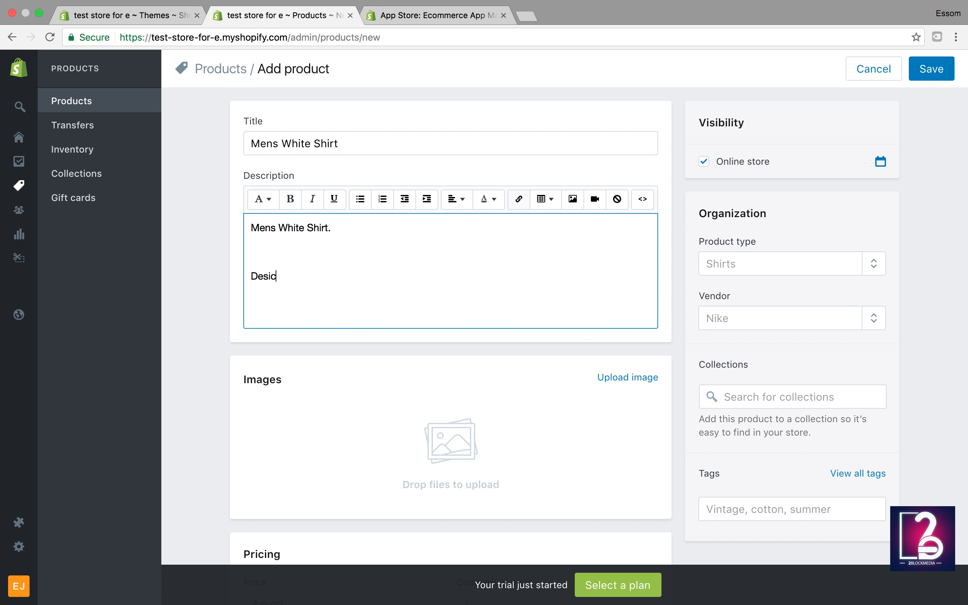
type("ripiton of item")
Step: Correct the misspelled second line to 'Description of item'
right_click(277, 277)
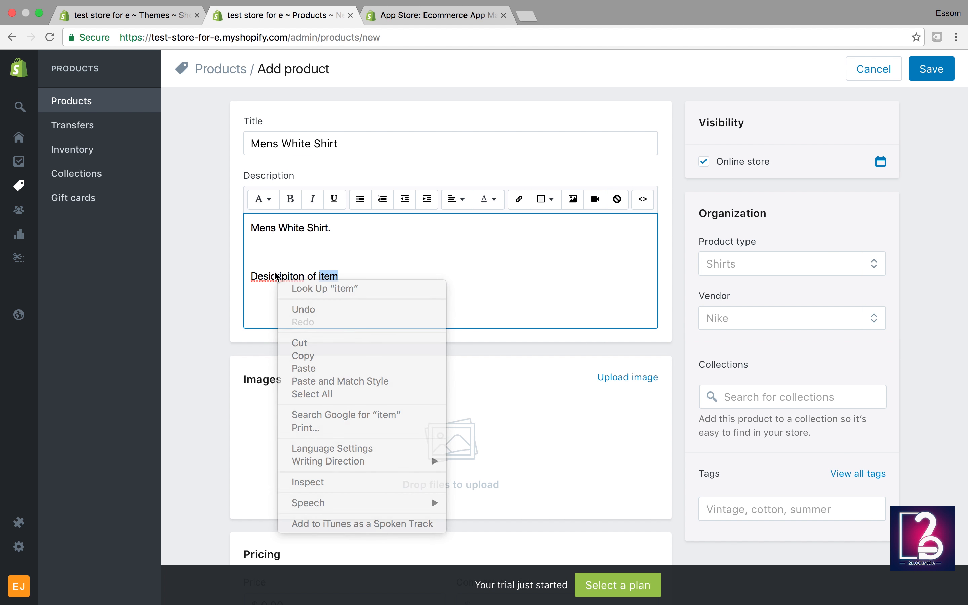
left_click(291, 275)
left_click(272, 277)
key("BackSpace")
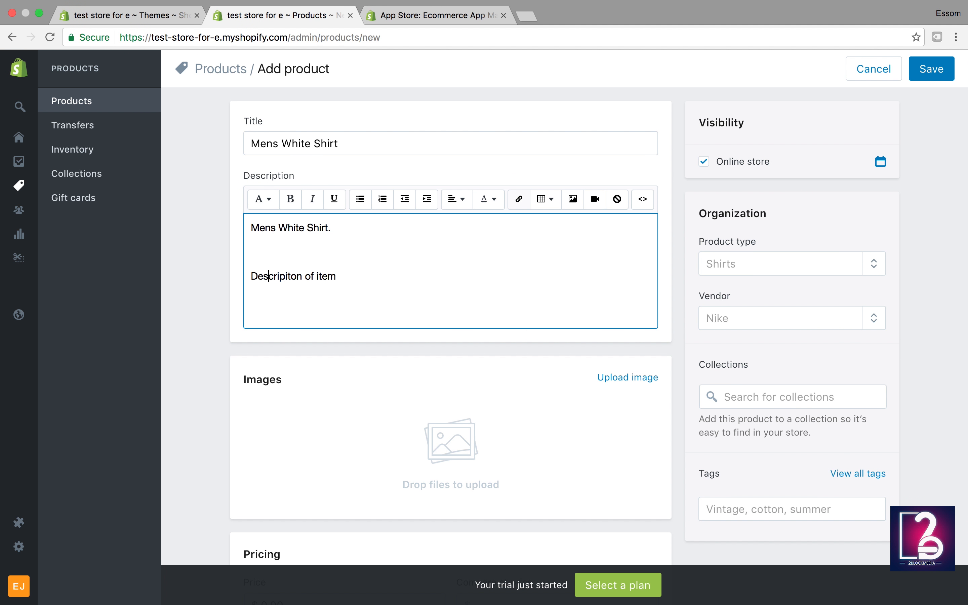
right_click(286, 277)
left_click(362, 280)
Step: Start a product photo upload with favicon.png, cancel it, and switch to the App Store tab
scroll(413, 276, "down", 2)
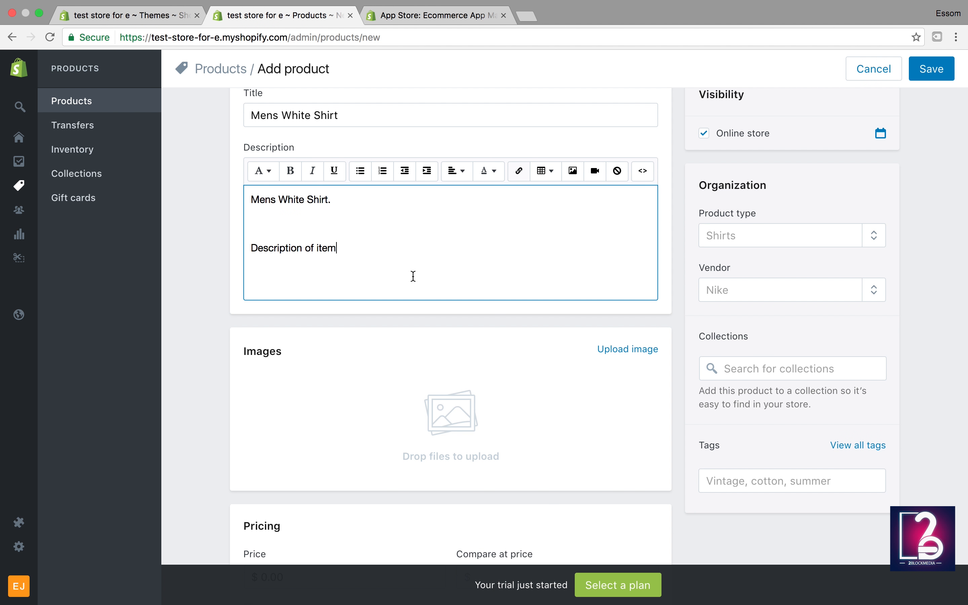
scroll(413, 275, "down", 3)
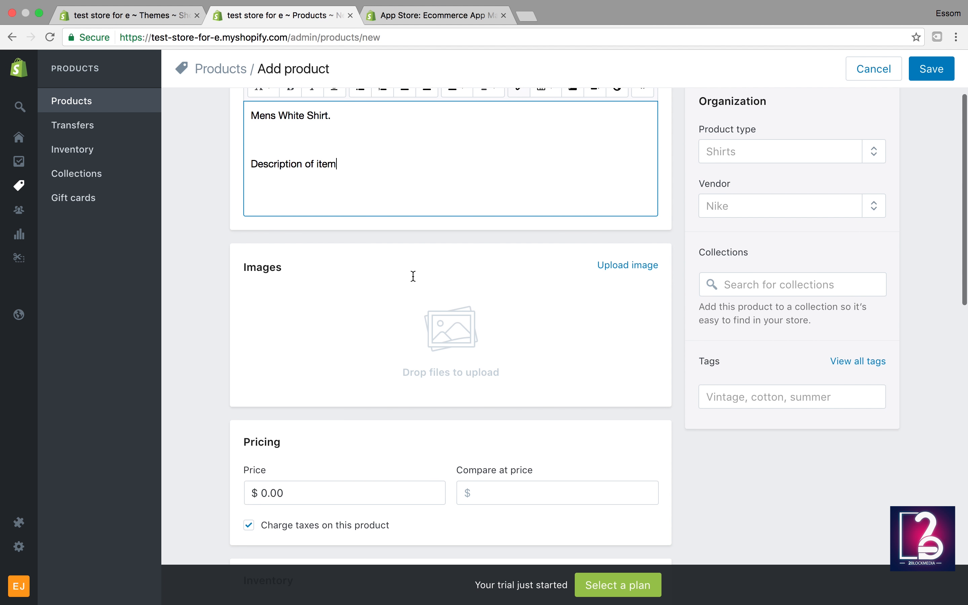
left_click(636, 264)
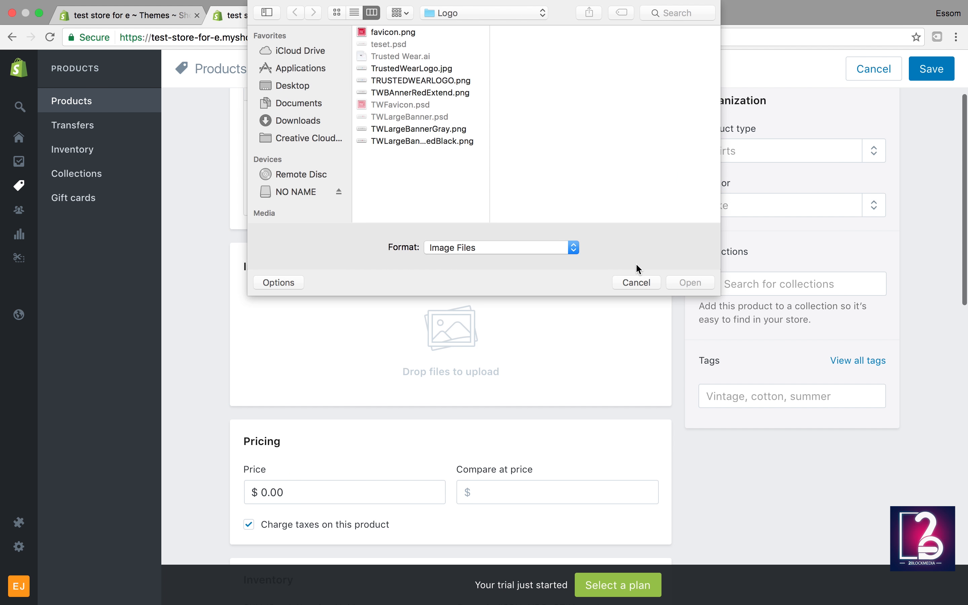
left_click(396, 33)
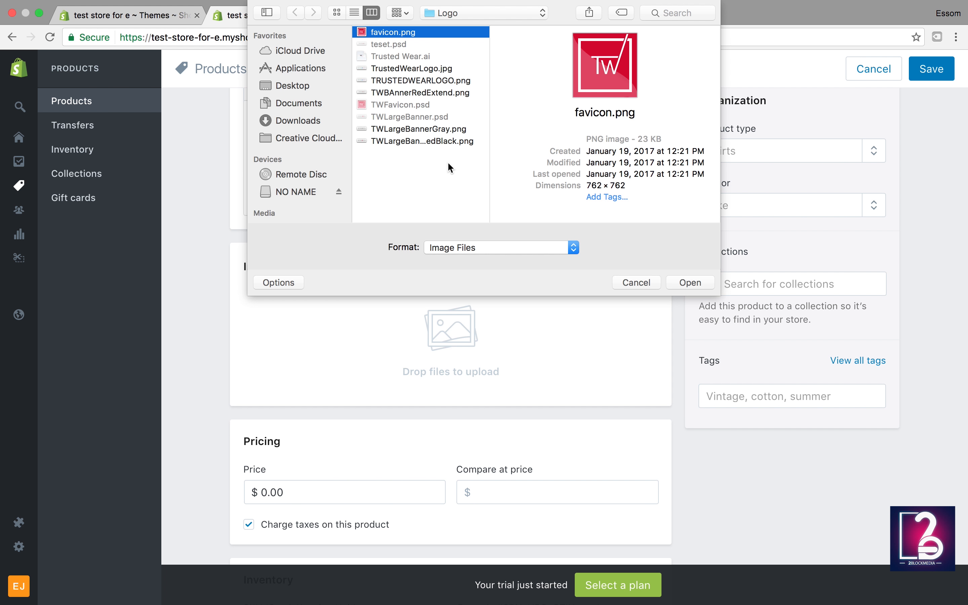
left_click(637, 282)
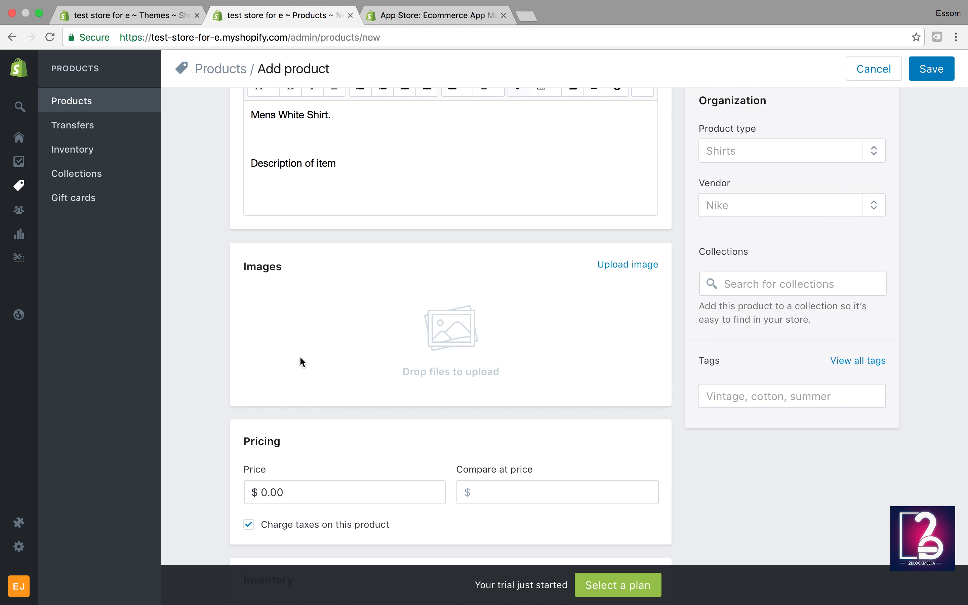
left_click(436, 16)
Step: Search Google Images for 'mens shirt'
left_click(402, 40)
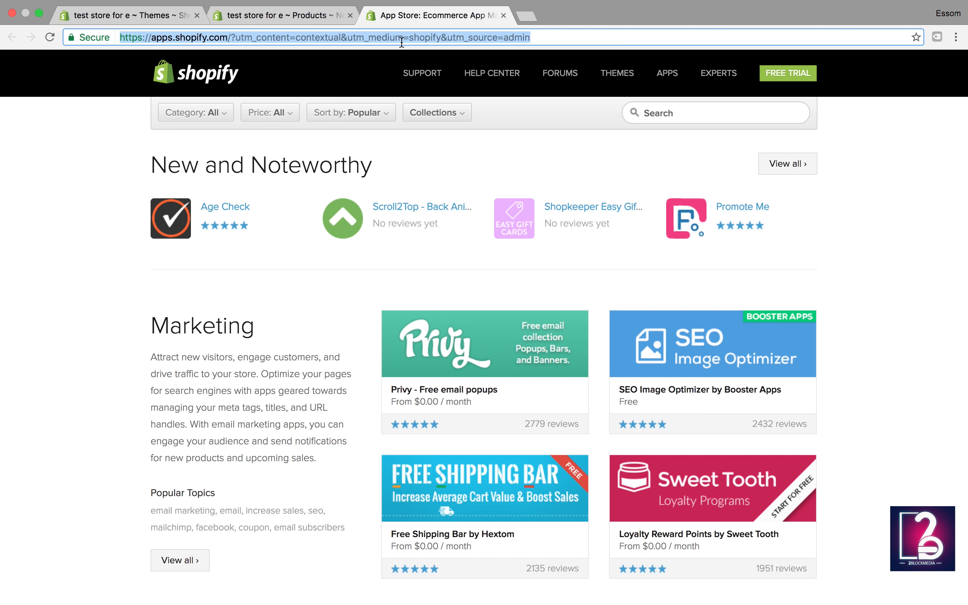
type("google.com")
key("Return")
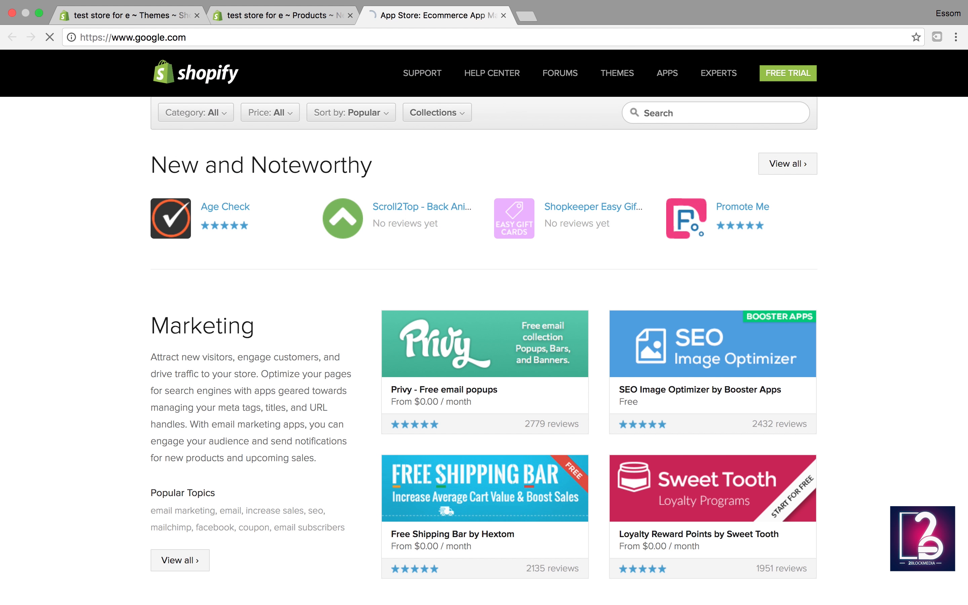
type("mens shirt")
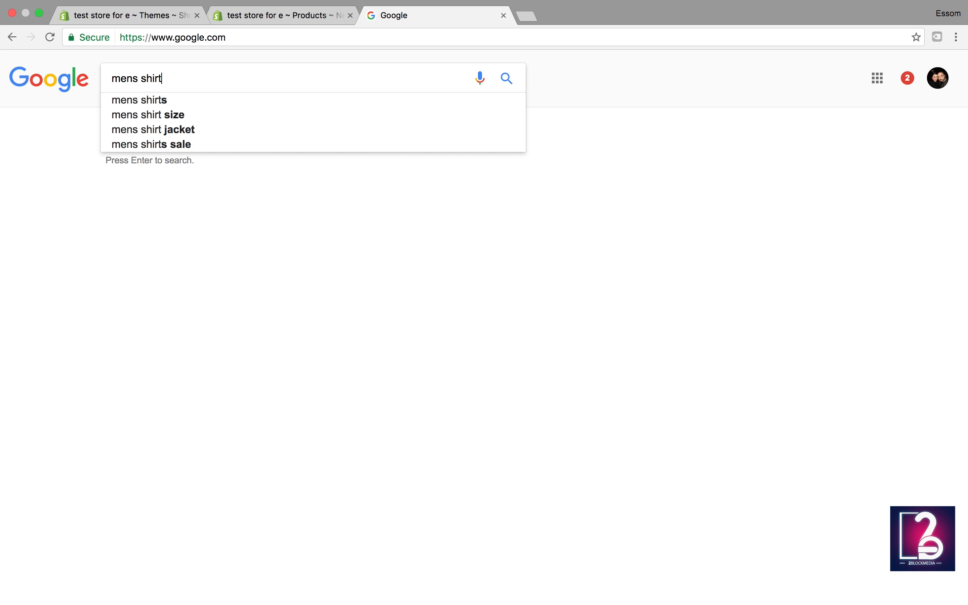
key("Return")
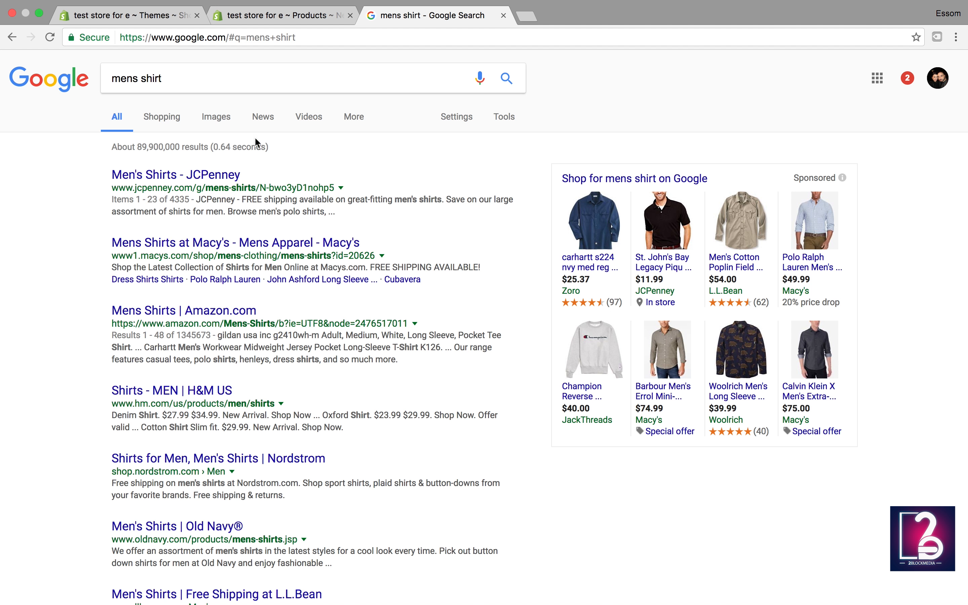
left_click(216, 116)
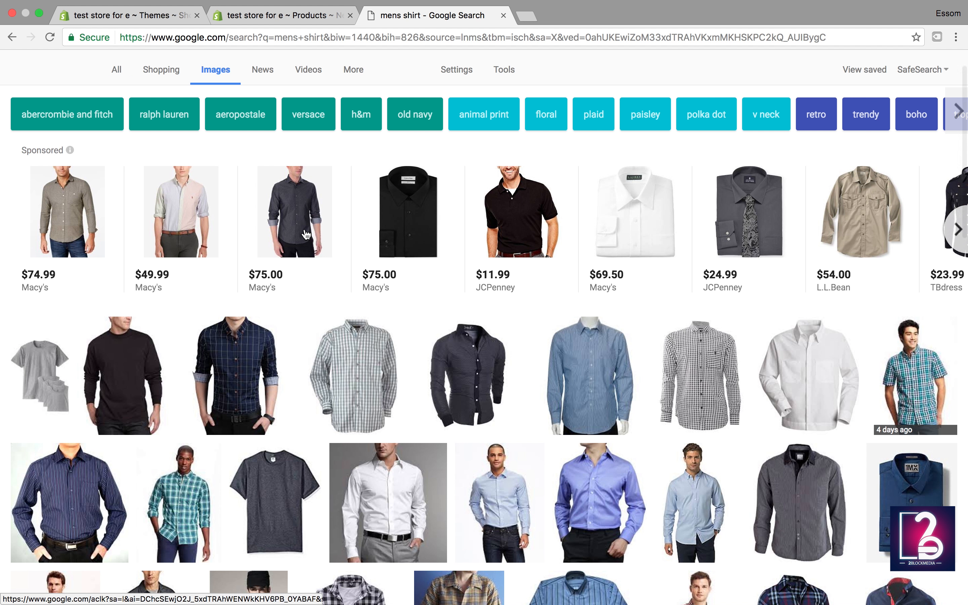
scroll(307, 235, "down", 4)
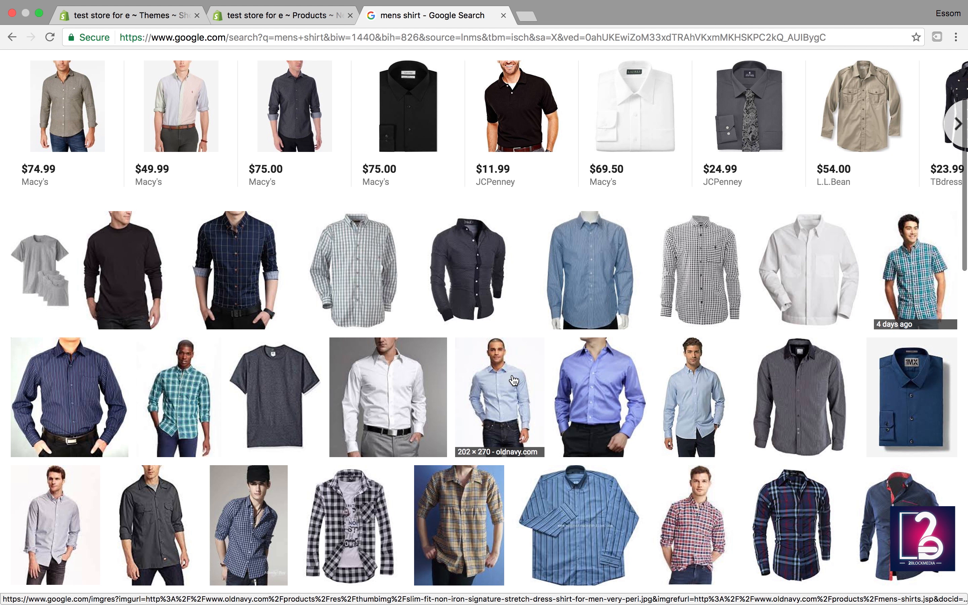
Step: Save the light-blue shirt photo to the Desktop as MW00206_492_FNT.jpeg
left_click(688, 382)
right_click(339, 340)
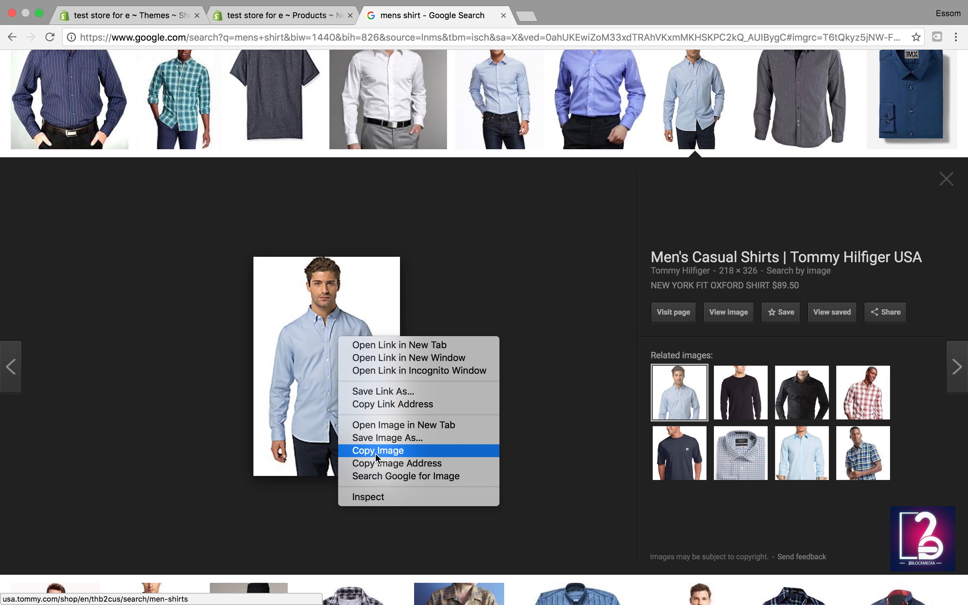
left_click(390, 439)
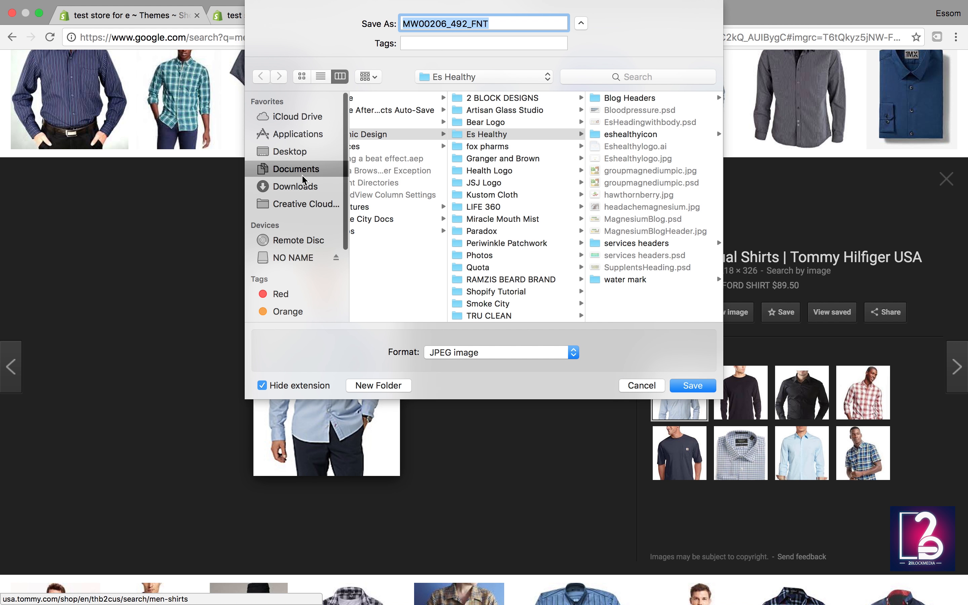
left_click(288, 151)
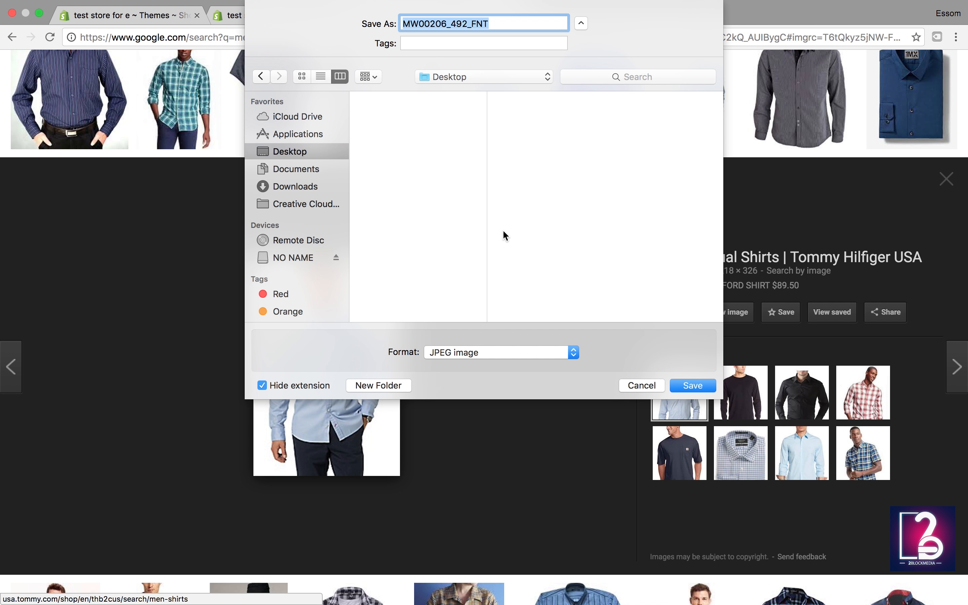
left_click(692, 387)
Step: Upload MW00206_492_FNT.jpeg from the Desktop as the product's first image
left_click(326, 15)
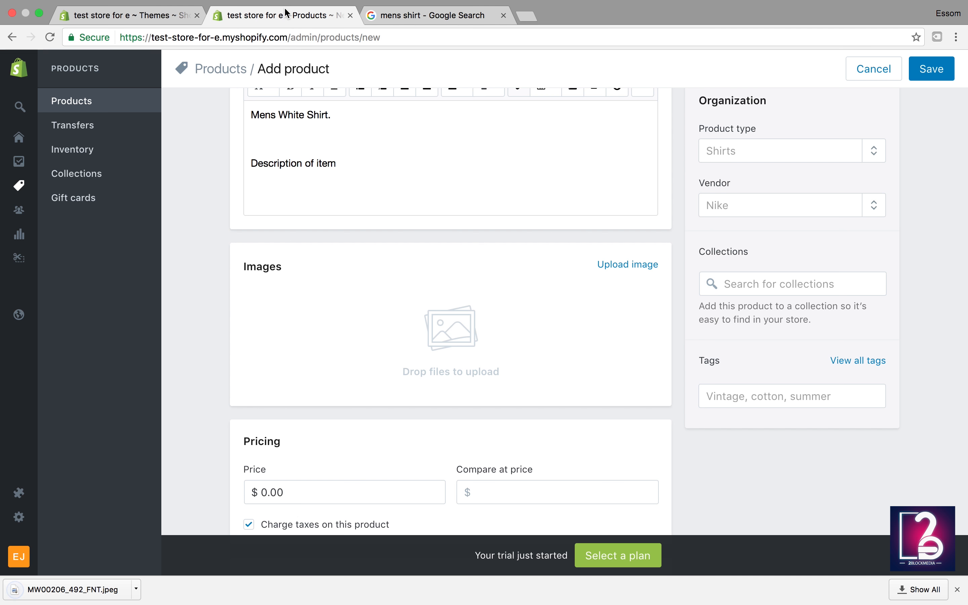
left_click(616, 264)
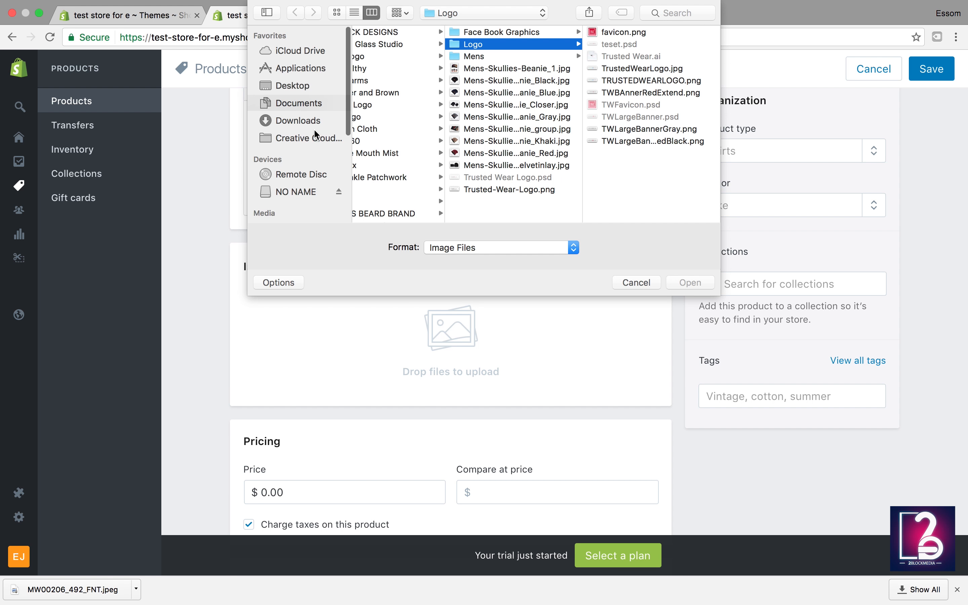
left_click(295, 86)
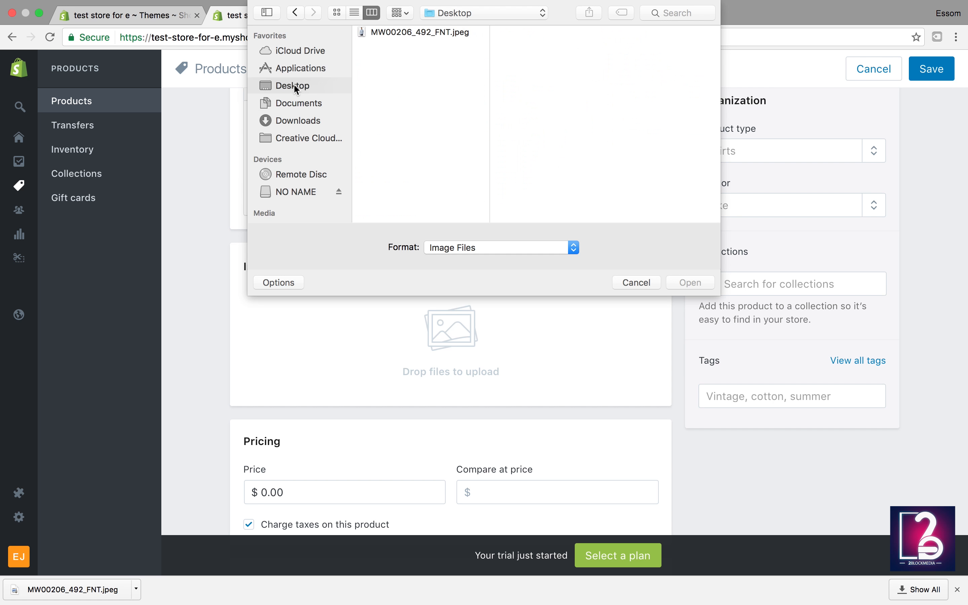
left_click(412, 40)
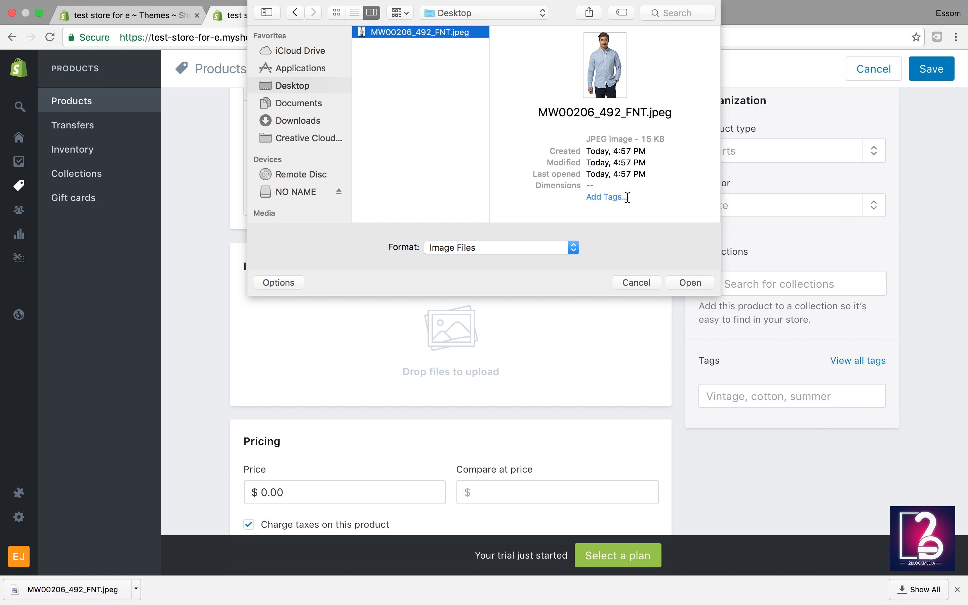
left_click(701, 273)
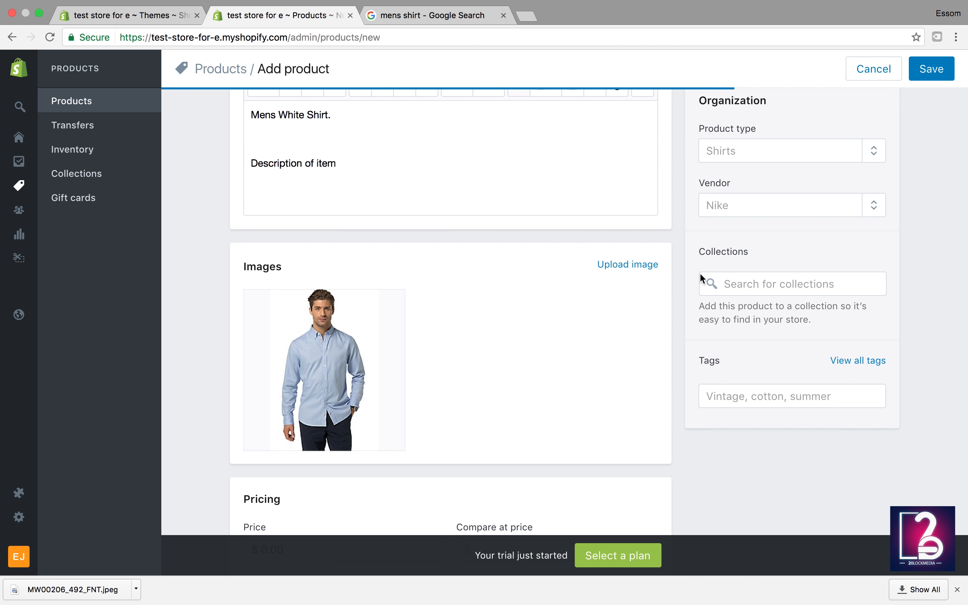
scroll(594, 393, "down", 3)
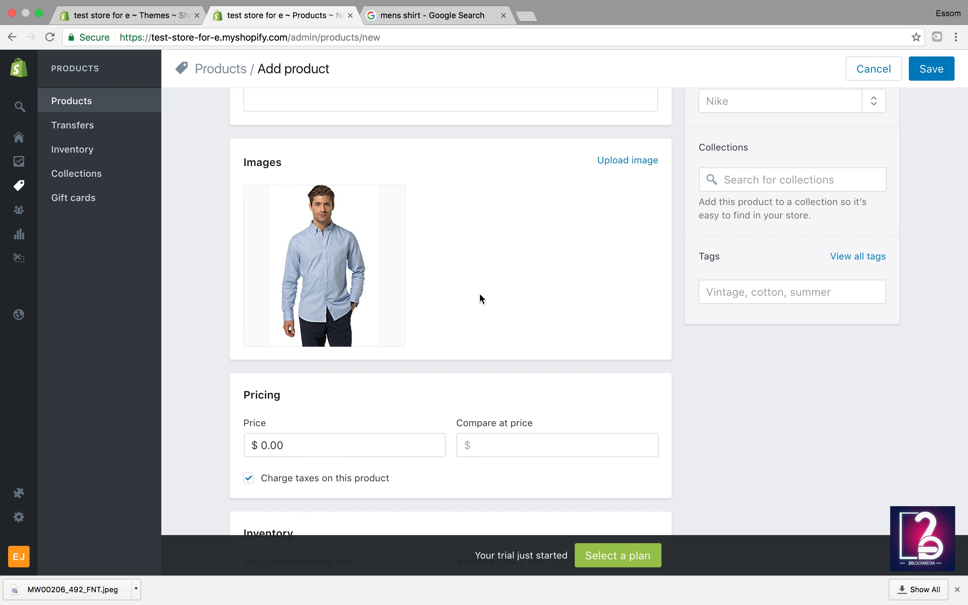
Step: Enter a price of 19.95 and a compare-at price of 29.85 in the Pricing section
scroll(482, 298, "down", 4)
left_click(331, 292)
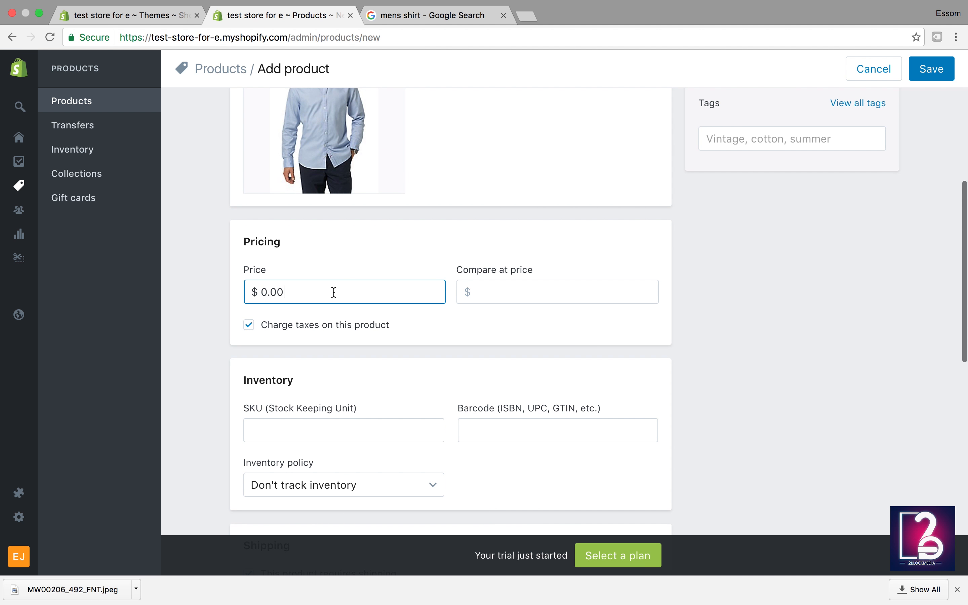
type("199")
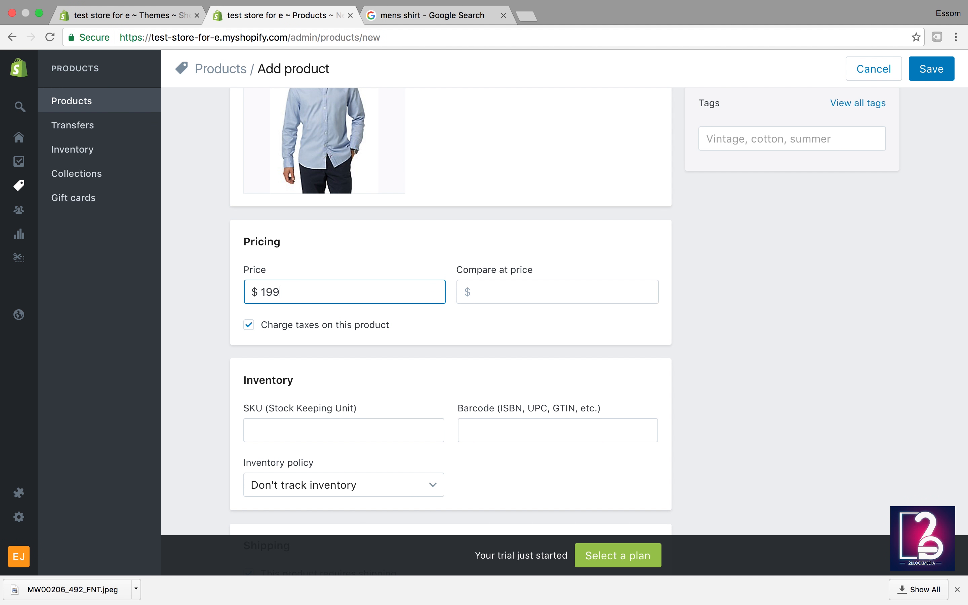
key("BackSpace")
type(".95")
left_click(495, 292)
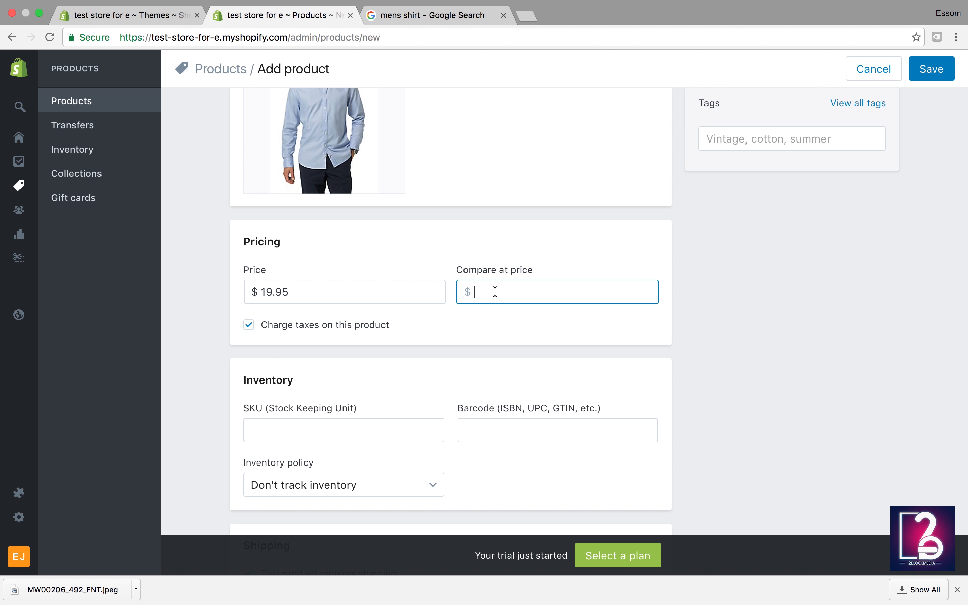
type("29.85")
scroll(528, 298, "down", 5)
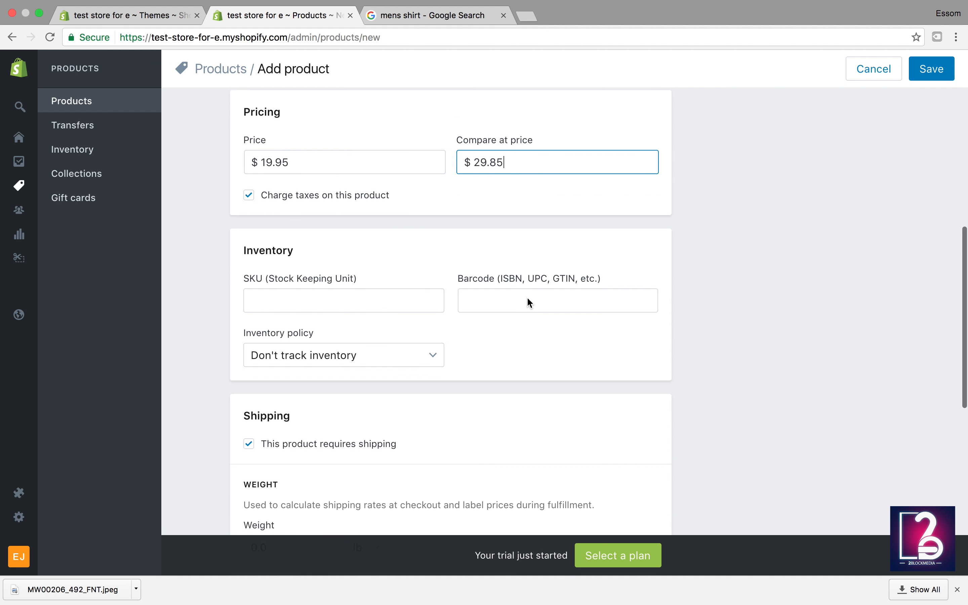
scroll(526, 297, "down", 1)
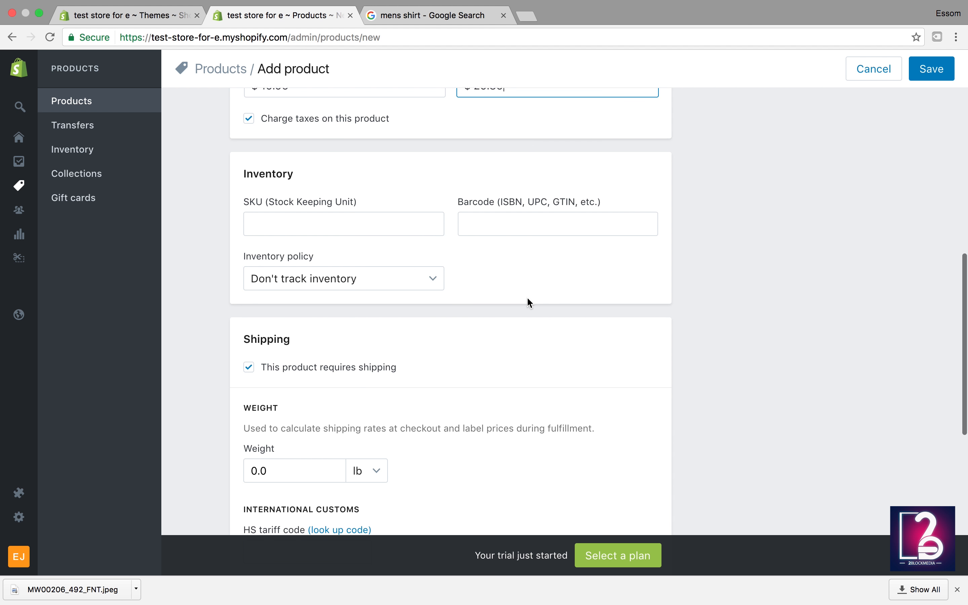